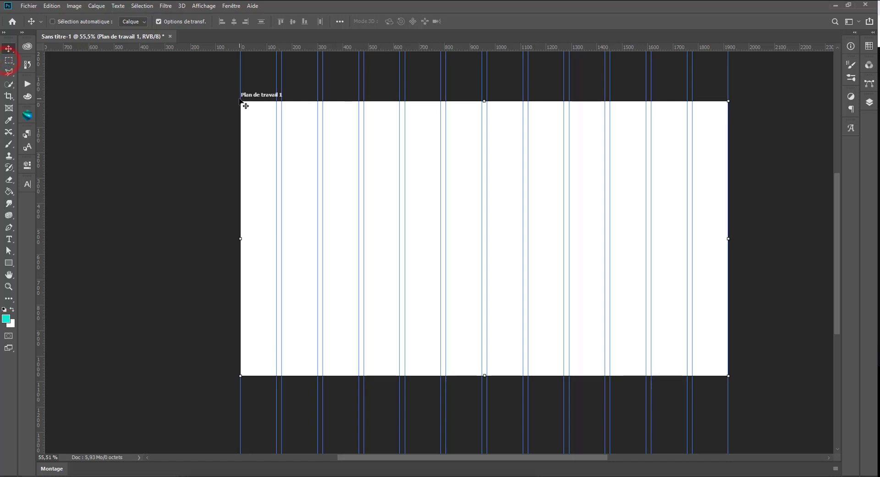
# Draw a rectangular image frame covering the first half of the artboard, over its full height
pyautogui.click(9, 109)
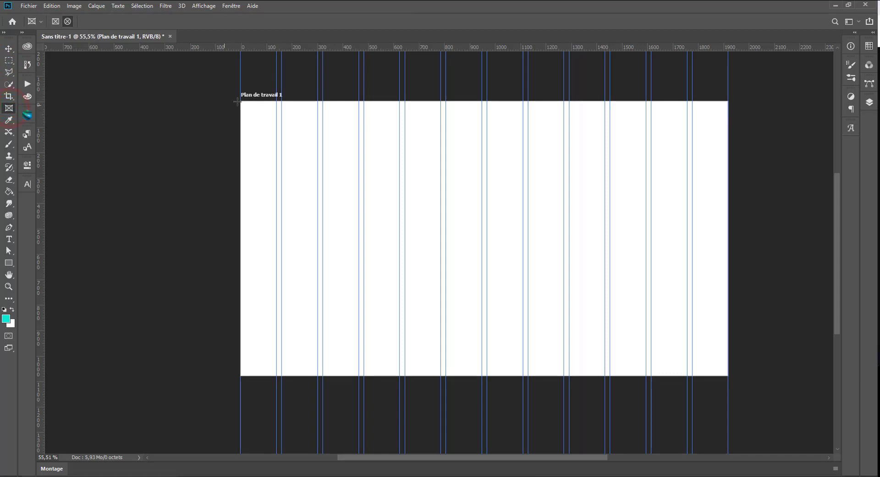
pyautogui.moveTo(238, 100); pyautogui.dragTo(483, 377)
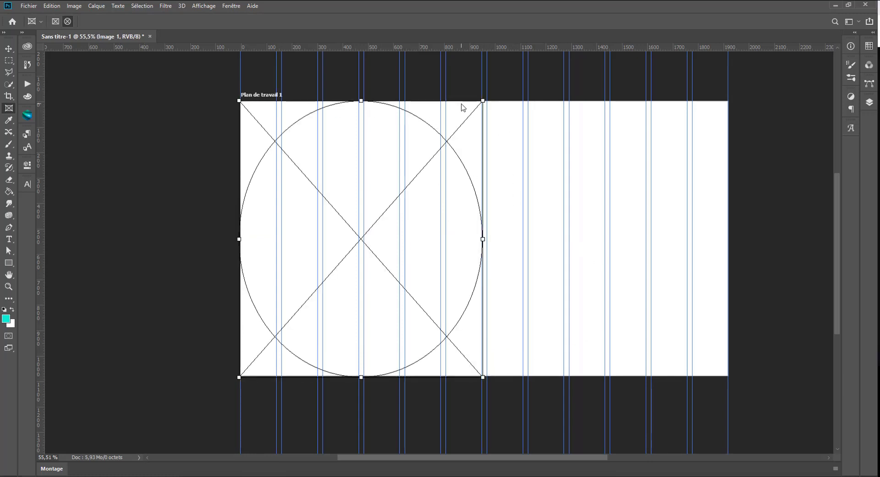
pyautogui.hotkey('ctrl', 'z')
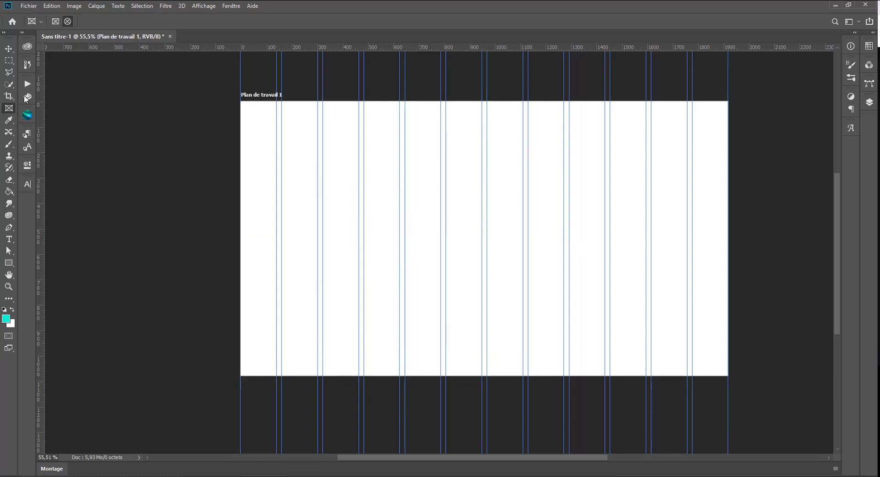
pyautogui.click(56, 20)
pyautogui.moveTo(240, 100); pyautogui.dragTo(482, 375)
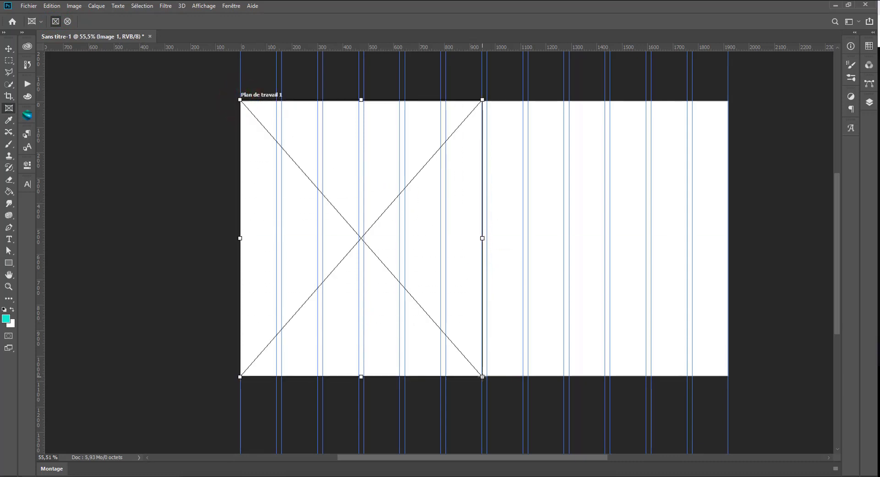
# Fill the frame with the lemon and elderflower photo taken from the file explorer
pyautogui.click(9, 47)
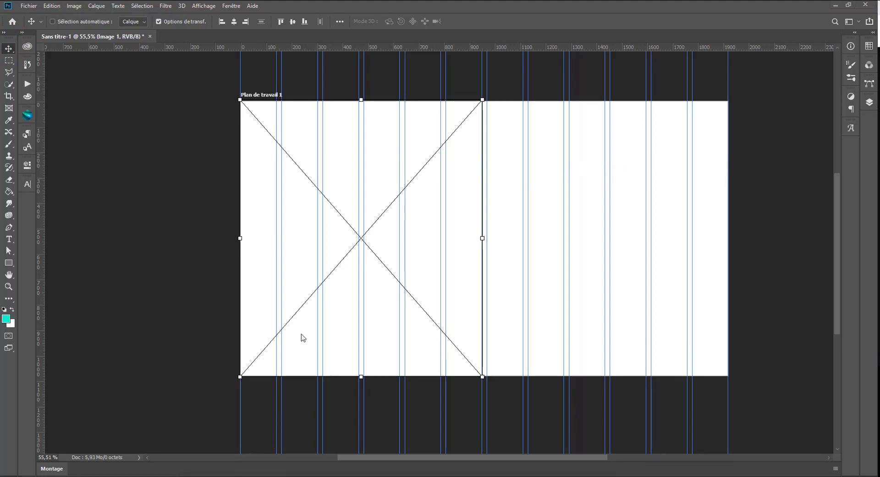
pyautogui.click(220, 476)
pyautogui.doubleClick(244, 146)
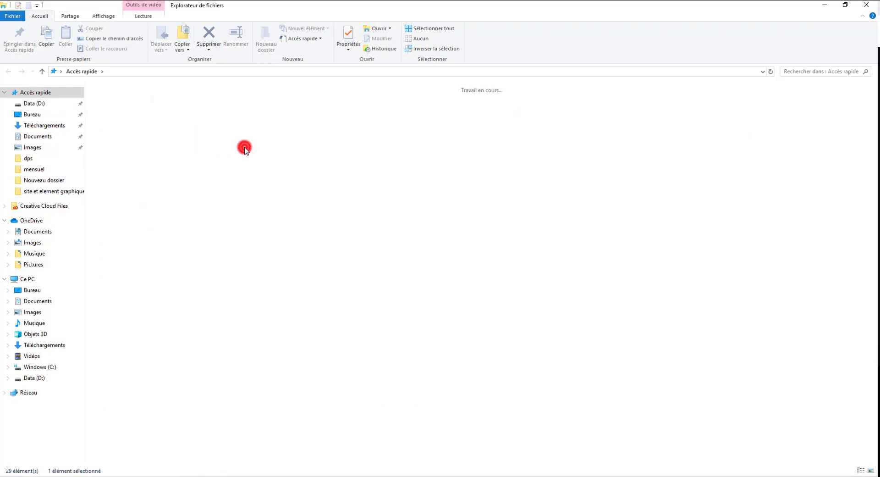
pyautogui.doubleClick(121, 108)
pyautogui.moveTo(318, 105); pyautogui.dragTo(302, 264)
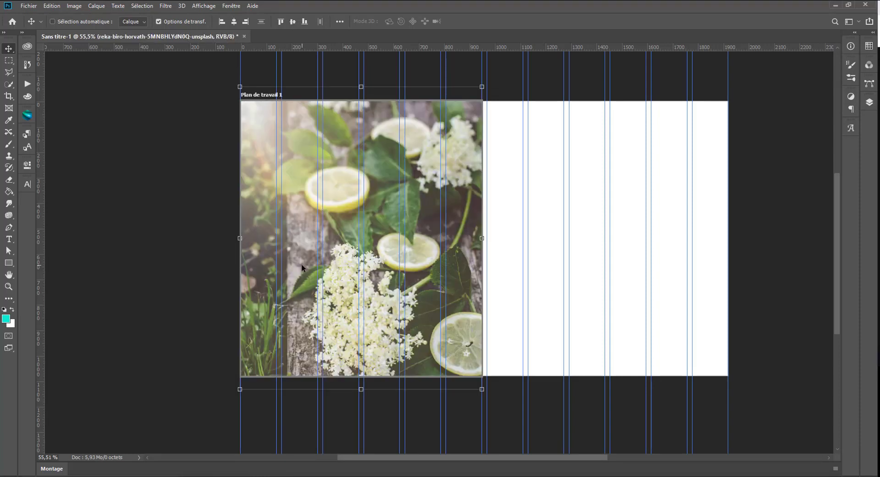
pyautogui.click(203, 221)
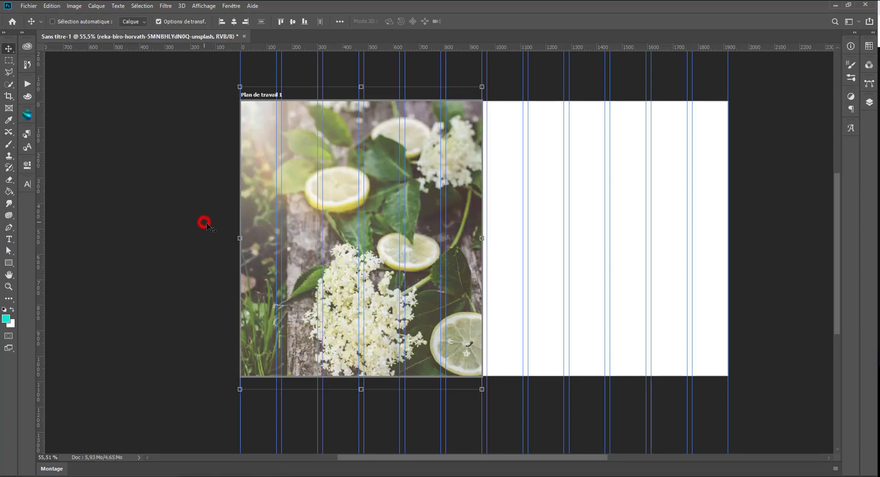
# Hide the guides to examine how the photo sits in its frame, and show them again
pyautogui.click(8, 60)
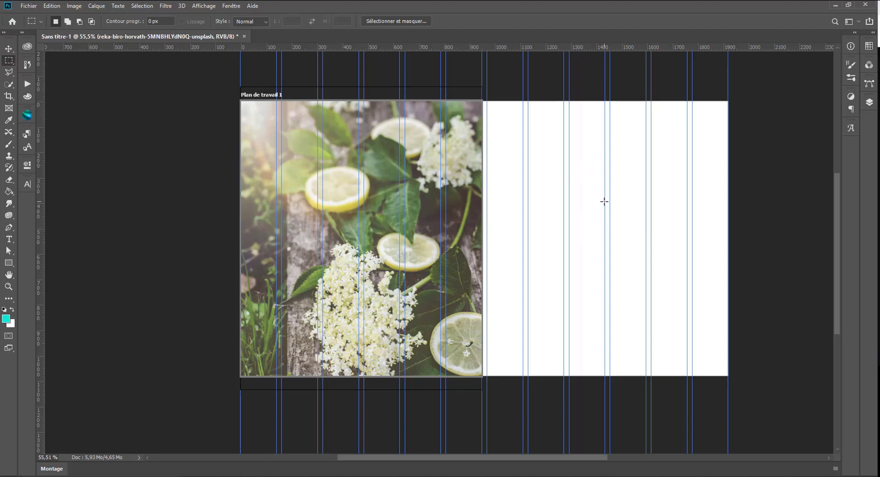
pyautogui.hotkey('ctrl', 'h')
pyautogui.click(8, 48)
pyautogui.scroll(4, 409, 257)
pyautogui.scroll(-4, 581, 297)
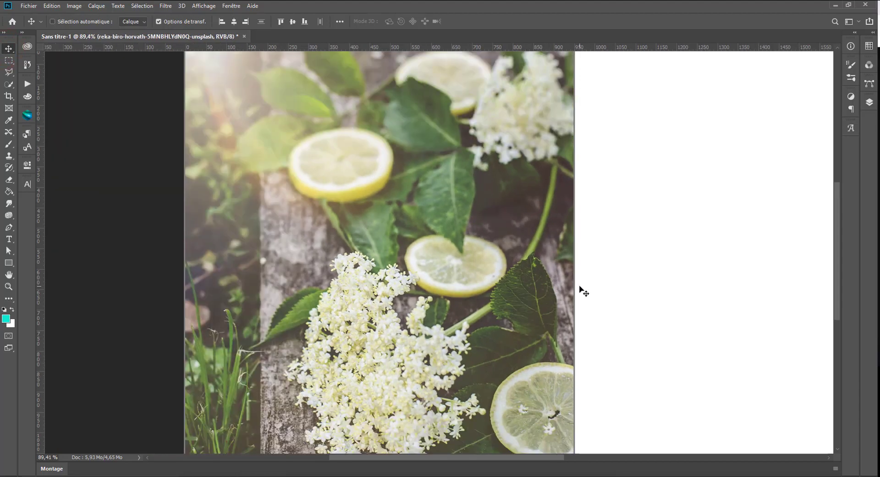
pyautogui.moveTo(636, 233); pyautogui.dragTo(564, 216)
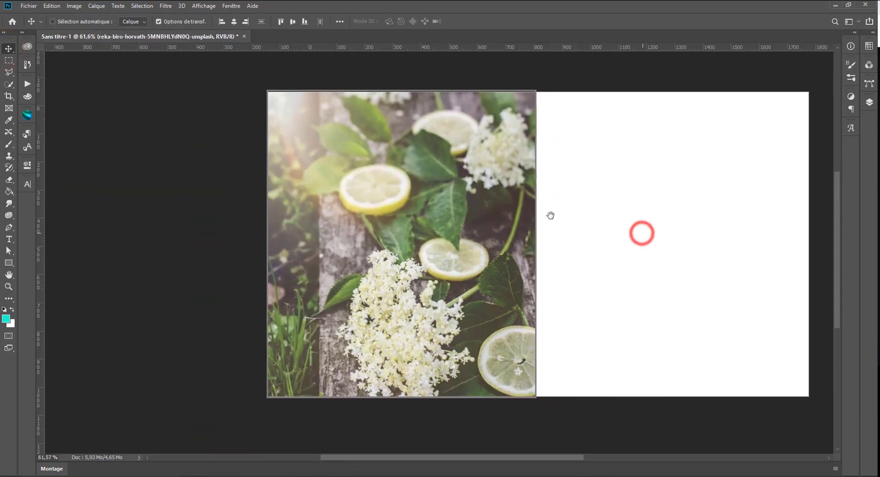
pyautogui.click(361, 181)
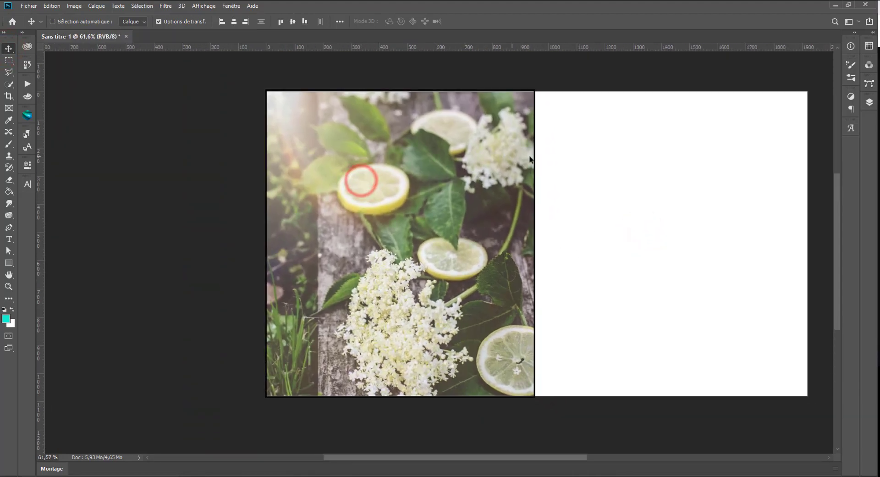
pyautogui.hotkey('ctrl', 'h')
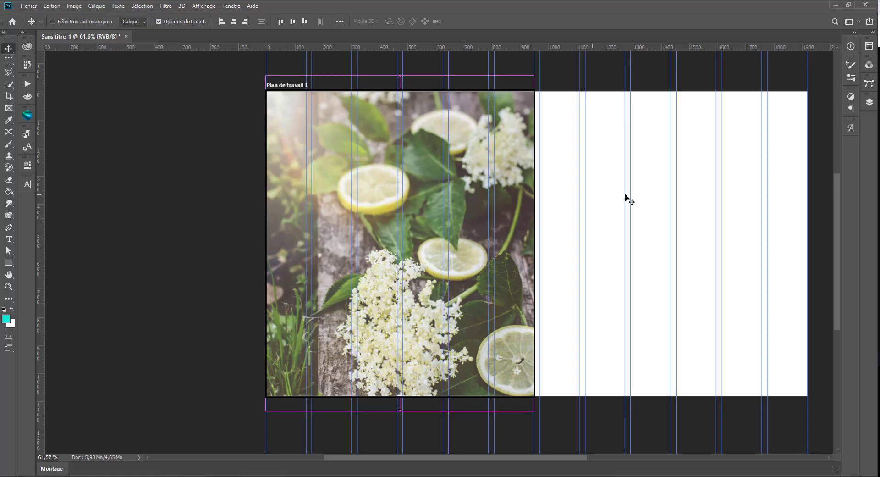
# Add a new layer above the photo and fill it with the dark blue-grey color #4a505a
pyautogui.click(869, 101)
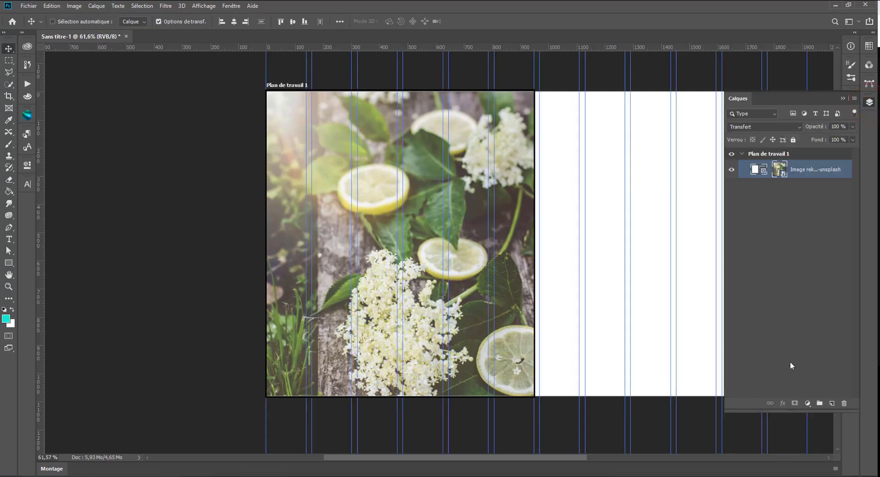
pyautogui.click(832, 403)
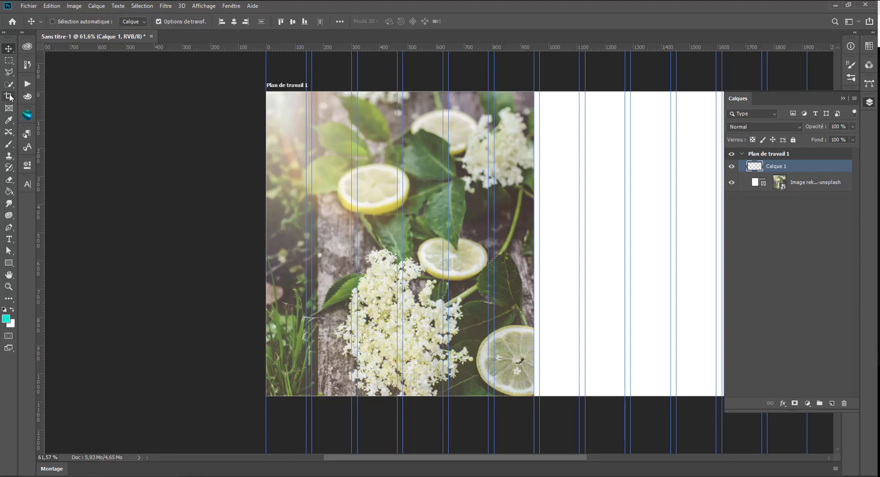
pyautogui.click(8, 120)
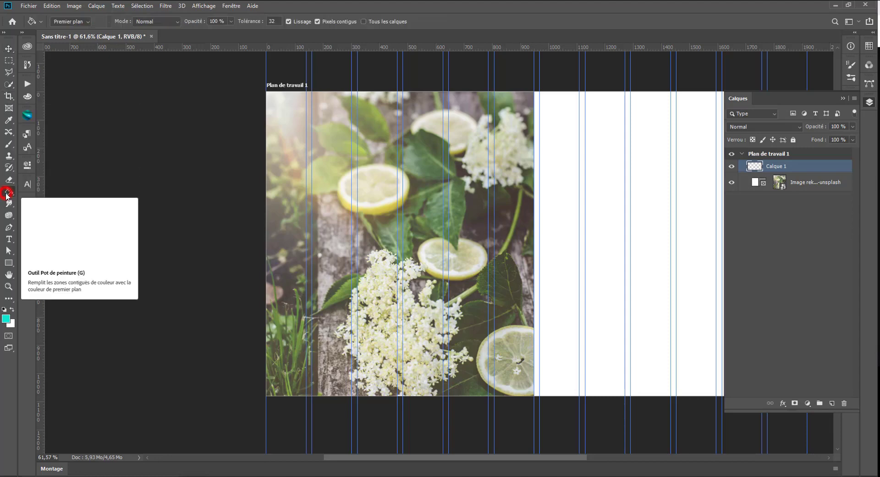
pyautogui.click(7, 320)
pyautogui.moveTo(469, 219)
pyautogui.mouseDown()
pyautogui.moveTo(441, 223)
pyautogui.moveTo(458, 223)
pyautogui.mouseUp()
pyautogui.moveTo(566, 208); pyautogui.dragTo(566, 194)
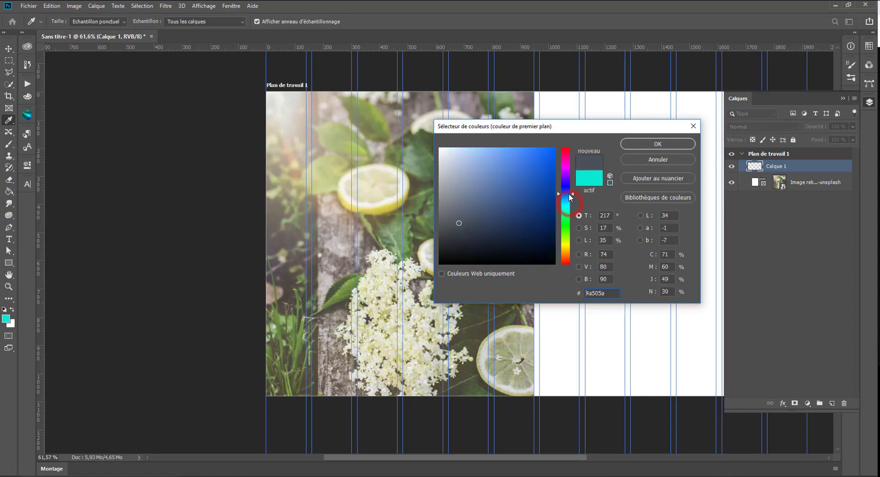
pyautogui.click(639, 140)
pyautogui.press('g')
pyautogui.click(619, 196)
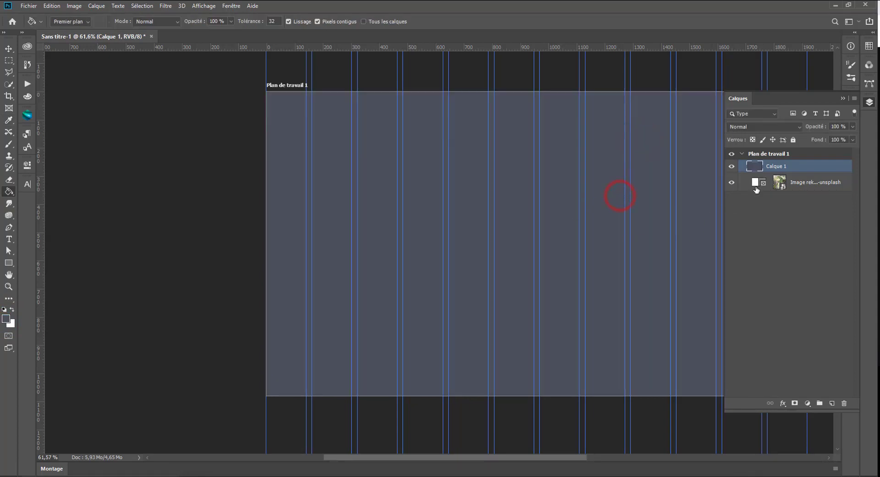
# Move the framed photo layer above the blue-grey fill layer
pyautogui.click(770, 166)
pyautogui.click(750, 169)
pyautogui.moveTo(758, 171)
pyautogui.mouseDown()
pyautogui.moveTo(762, 193)
pyautogui.moveTo(759, 161)
pyautogui.mouseUp()
pyautogui.moveTo(610, 163); pyautogui.dragTo(519, 169)
pyautogui.scroll(-1, 304, 218)
# Preview the photo and blue-grey background together without guides, and redisplay the guides
pyautogui.click(8, 59)
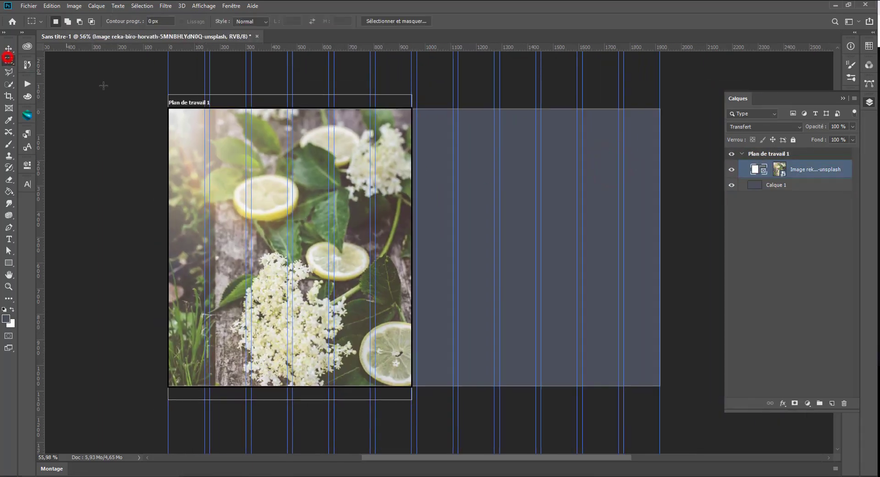
pyautogui.click(109, 132)
pyautogui.click(8, 48)
pyautogui.click(769, 186)
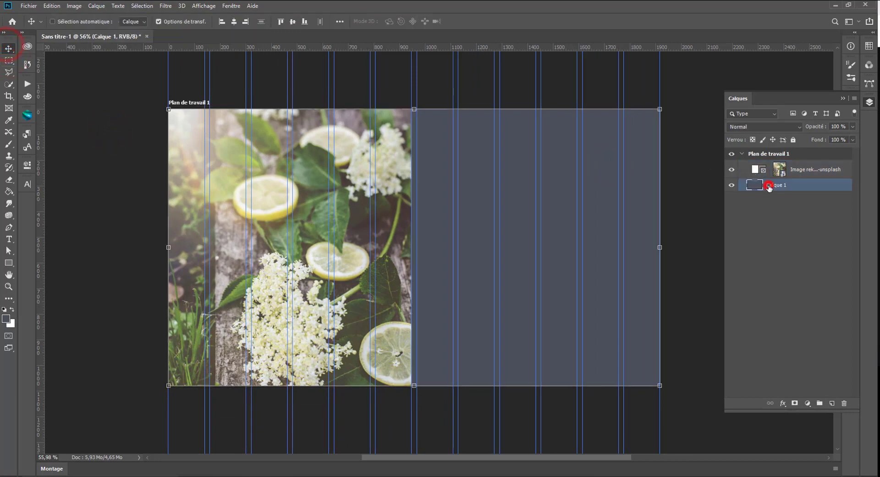
pyautogui.hotkey('ctrl', 'h')
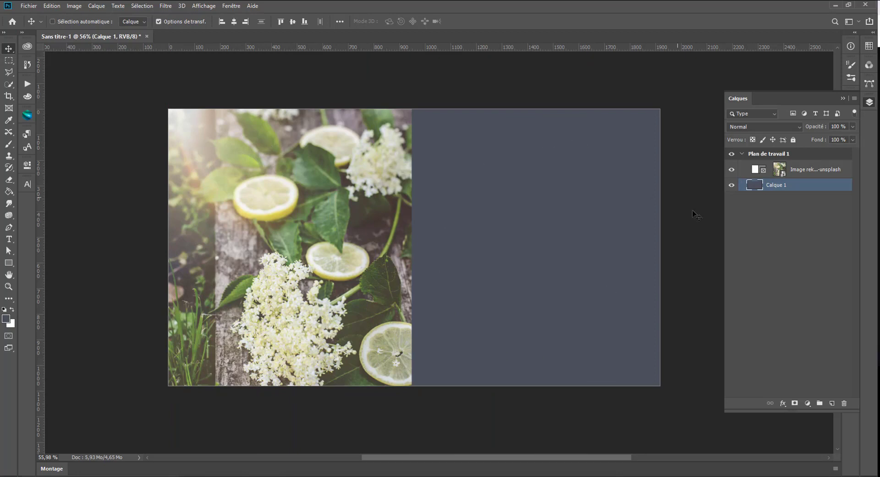
pyautogui.hotkey('ctrl', 'h')
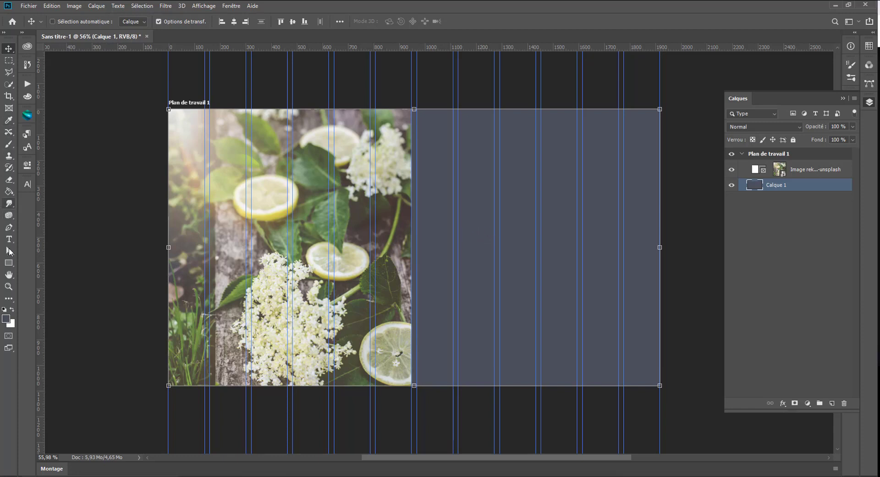
# Choose the Rounded Rectangle tool and set the foreground color to light green #89ab77, based on a leaf in the photo
pyautogui.click(8, 265)
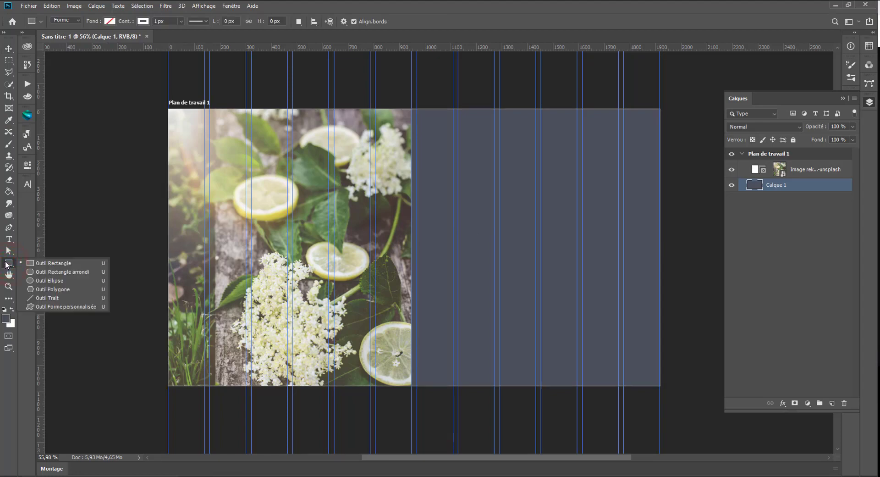
pyautogui.click(40, 272)
pyautogui.click(4, 319)
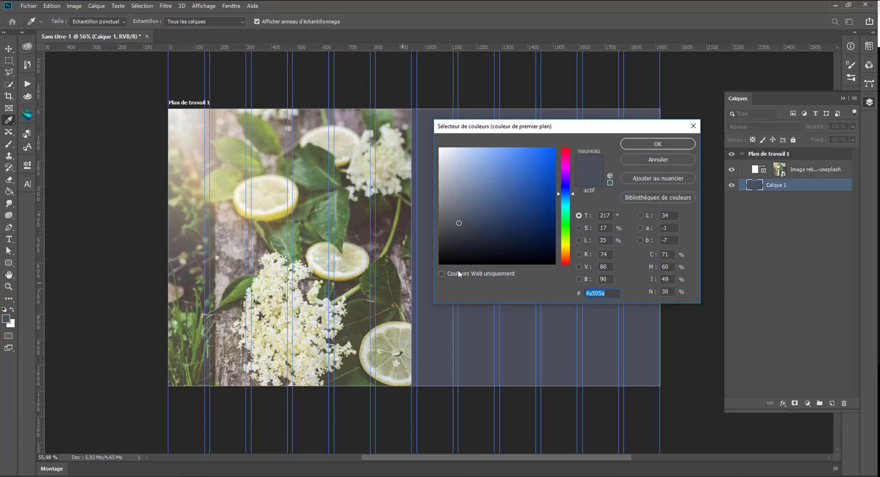
pyautogui.click(347, 216)
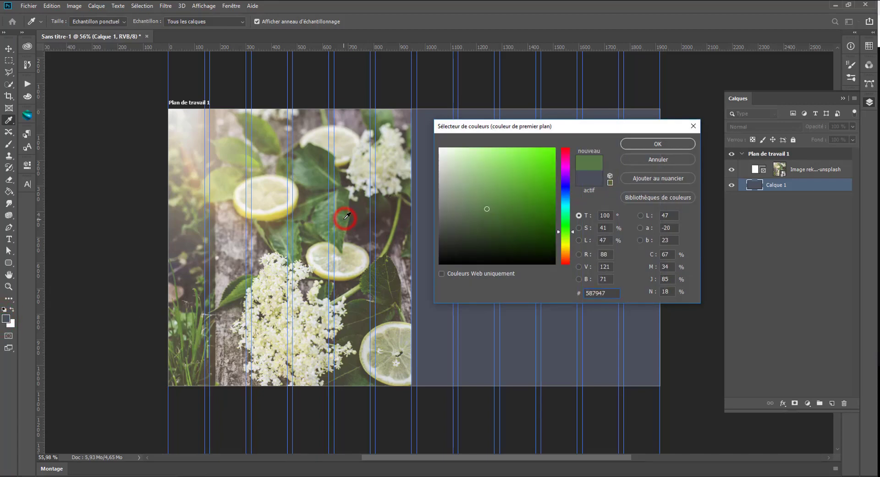
pyautogui.moveTo(492, 205)
pyautogui.mouseDown()
pyautogui.moveTo(473, 199)
pyautogui.moveTo(474, 187)
pyautogui.mouseUp()
pyautogui.click(651, 142)
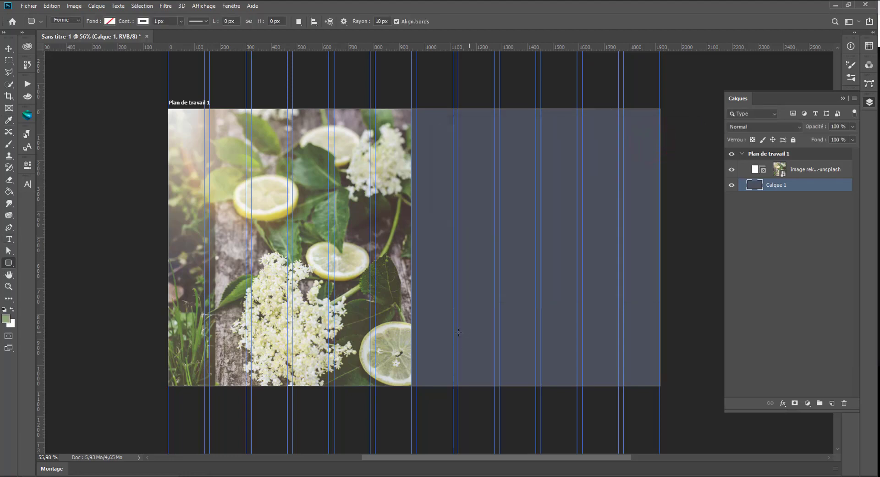
# Draw a rounded rectangle about 719 × 34 px low on the blue-grey area, filled with green #89ab77 and without stroke
pyautogui.moveTo(445, 348); pyautogui.dragTo(630, 357)
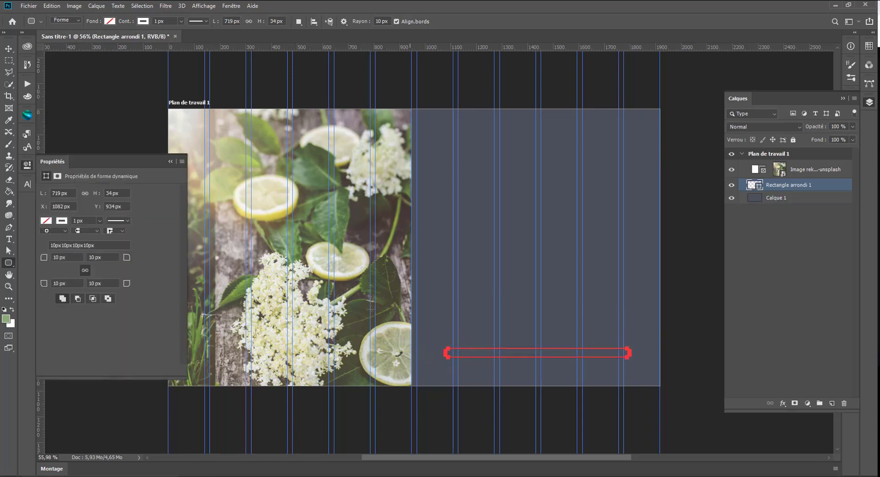
pyautogui.click(65, 224)
pyautogui.click(46, 220)
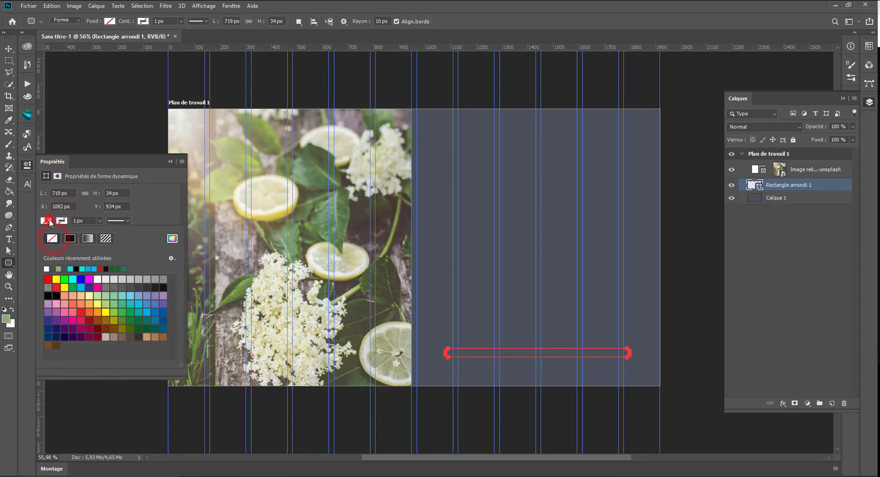
pyautogui.click(172, 238)
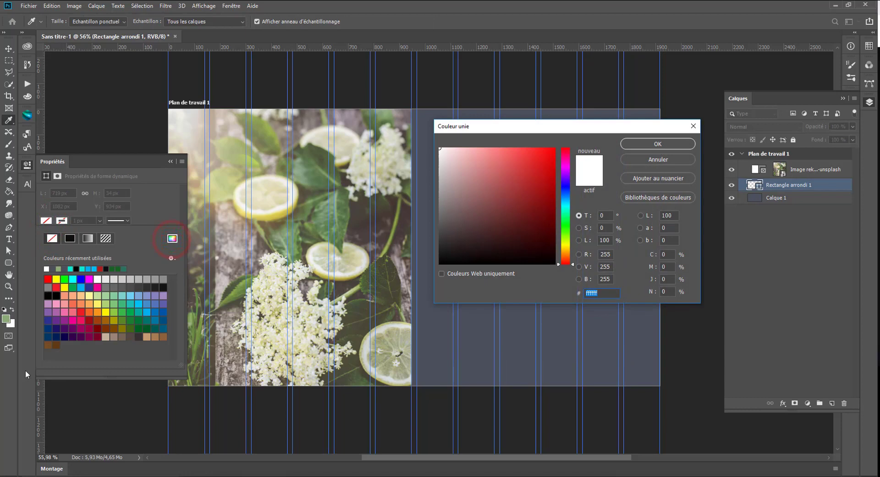
pyautogui.click(6, 316)
pyautogui.click(640, 145)
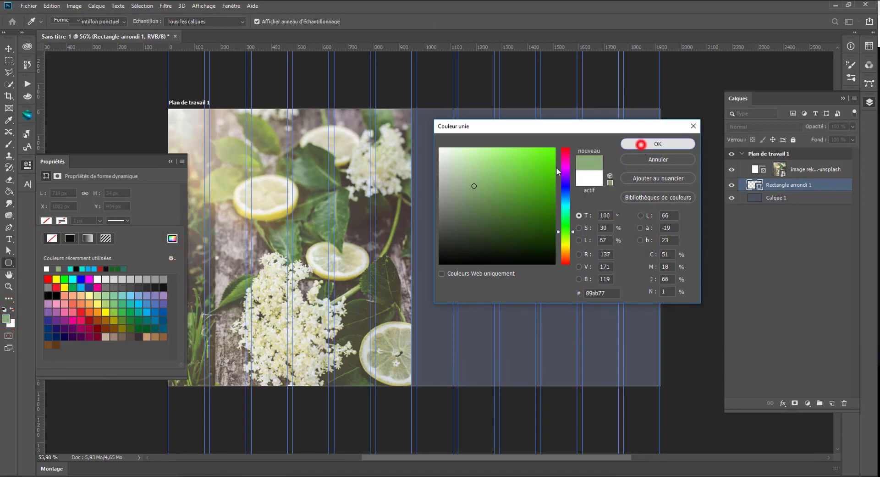
pyautogui.click(10, 49)
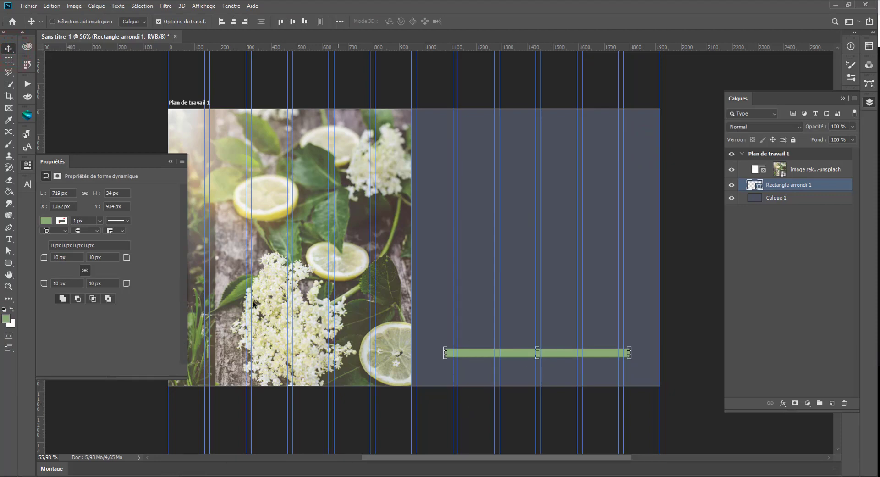
# Add the white text "AJOUTER AU PANIER" just above the green rounded rectangle
pyautogui.click(9, 238)
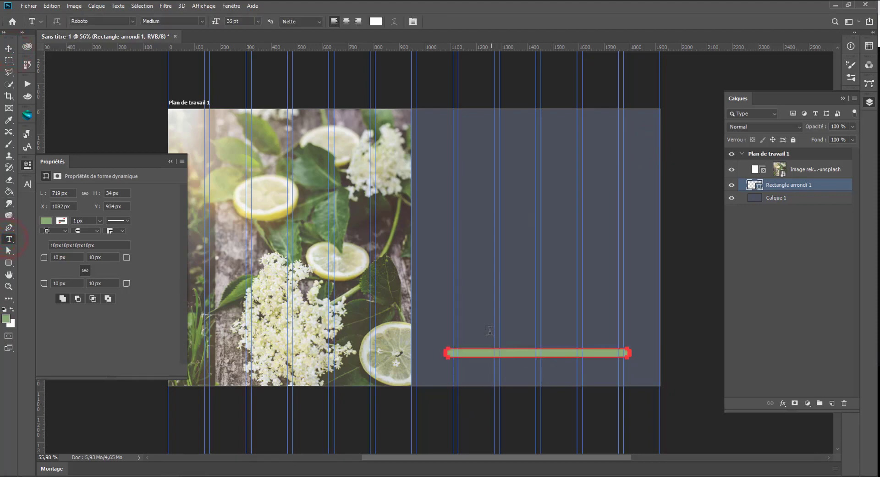
pyautogui.click(476, 330)
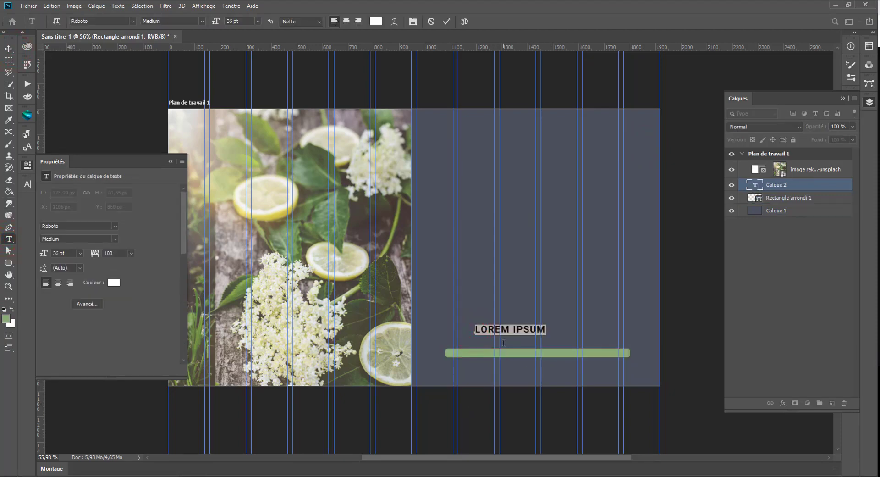
pyautogui.write('AJOUTER A MON PA')
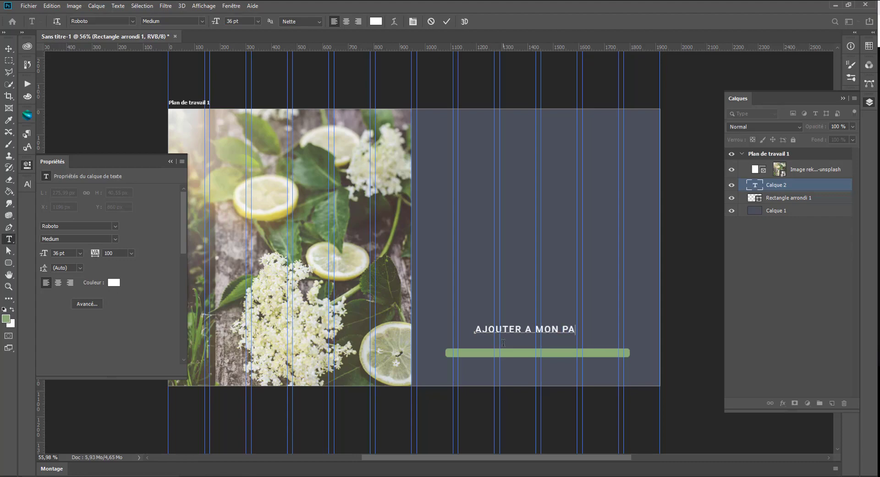
pyautogui.press('BackSpace')
pyautogui.press('BackSpace')
pyautogui.press('BackSpace')
pyautogui.press('BackSpace')
pyautogui.press('BackSpace')
pyautogui.press('BackSpace')
pyautogui.write('U PANIER')
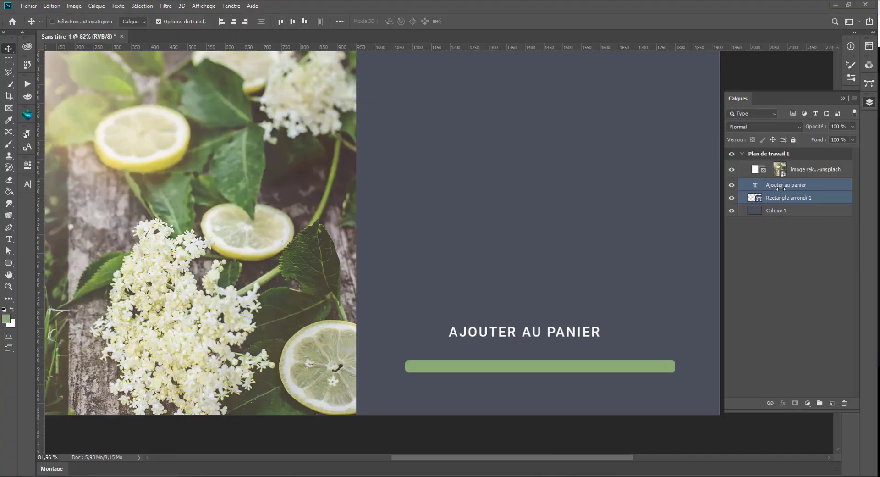
# Set the font size of the "AJOUTER AU PANIER" text to 12 pt
pyautogui.click(780, 187)
pyautogui.click(7, 238)
pyautogui.click(233, 21)
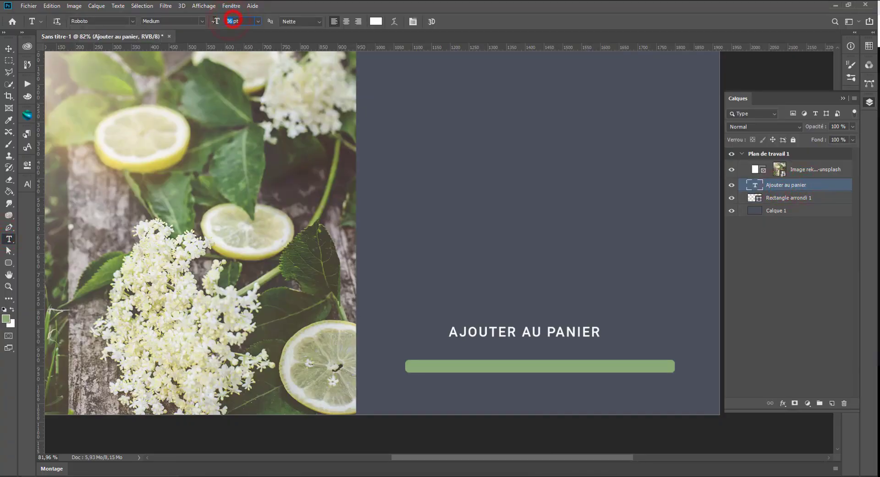
pyautogui.write('12')
pyautogui.press('Return')
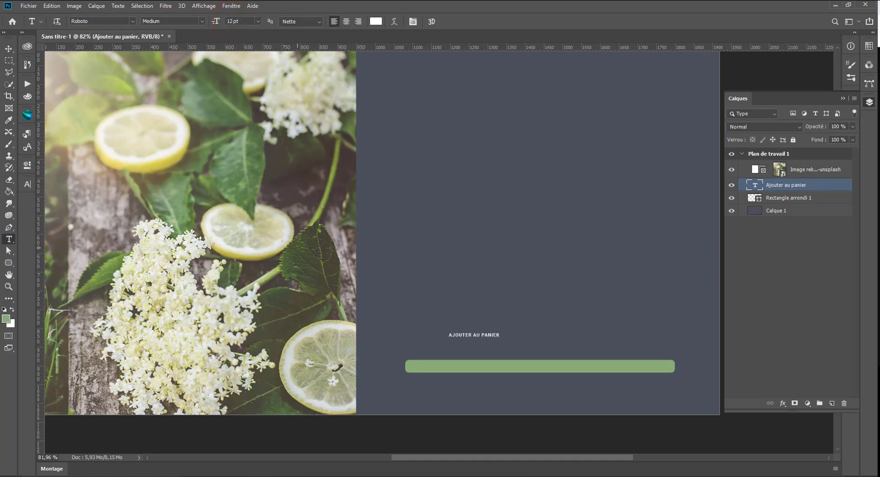
# Center the text on the green rounded rectangle in both directions and, with the guides shown, move the button up slightly
pyautogui.keyDown('shift'); pyautogui.click(785, 198); pyautogui.keyUp('shift')
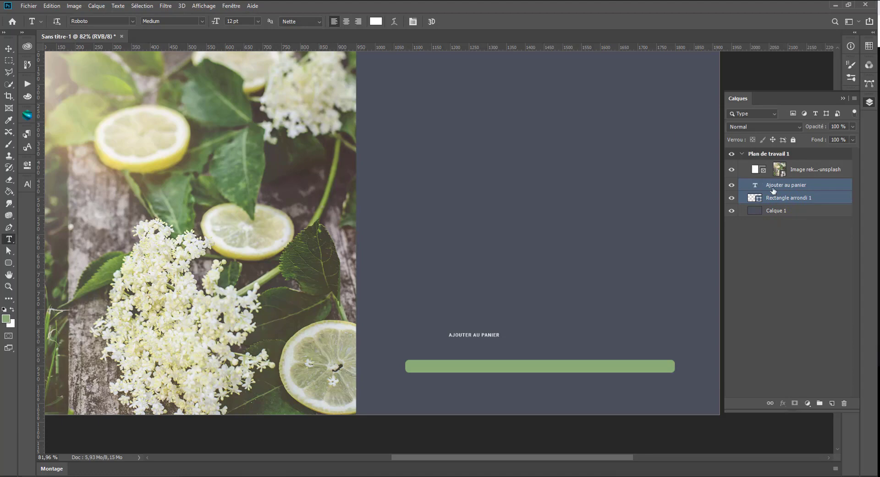
pyautogui.click(9, 48)
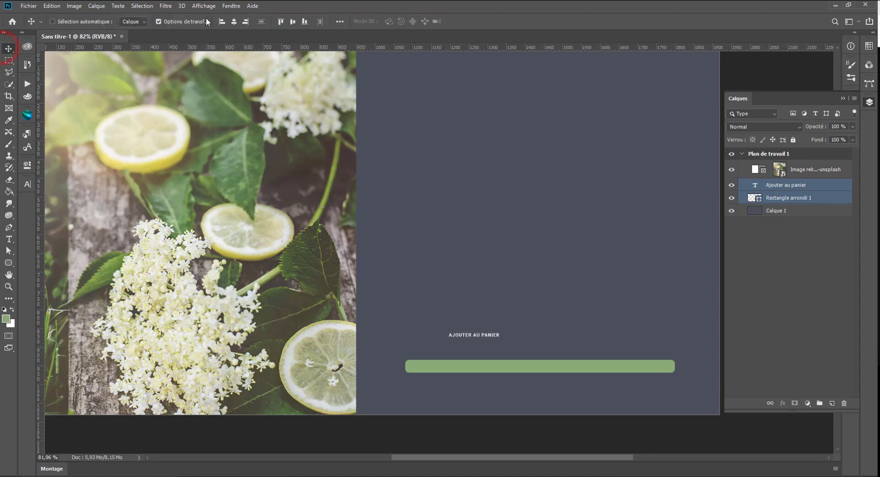
pyautogui.click(233, 21)
pyautogui.click(292, 21)
pyautogui.hotkey('ctrl', 'h')
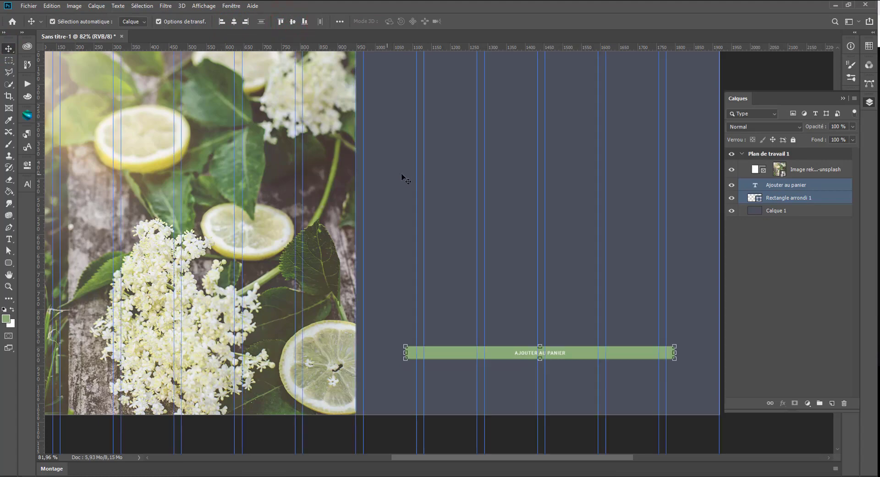
pyautogui.moveTo(507, 353); pyautogui.dragTo(507, 351)
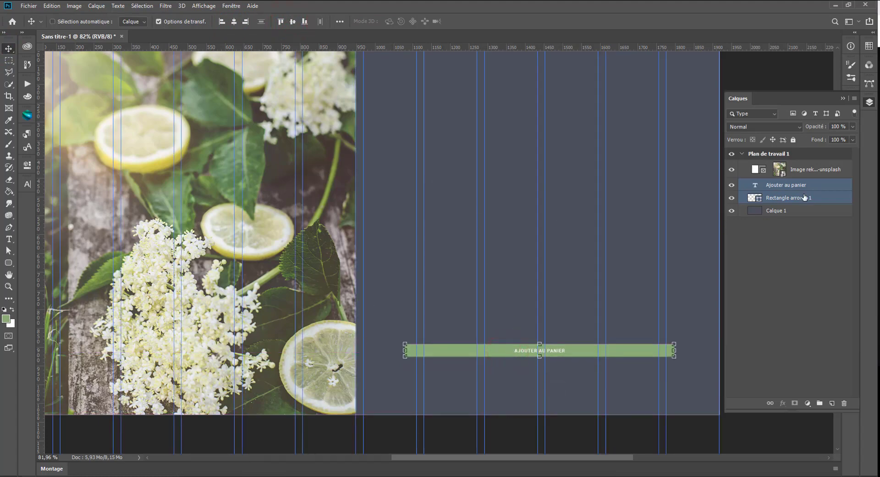
pyautogui.click(784, 201)
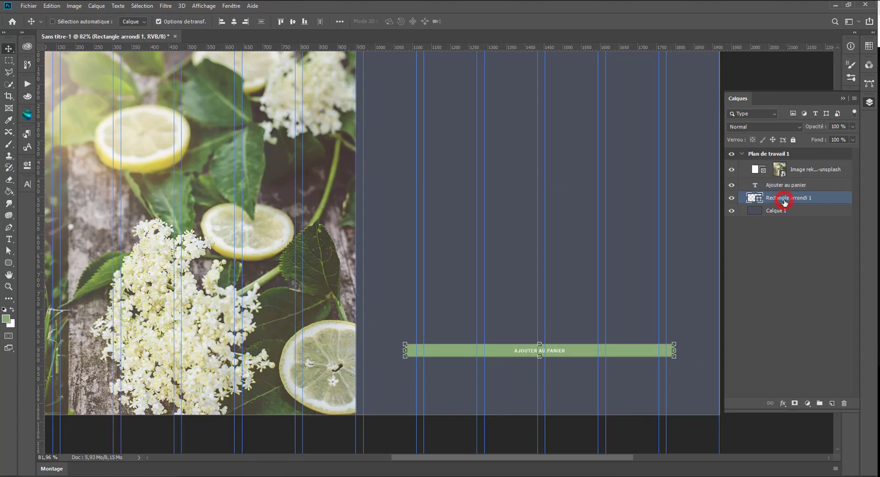
pyautogui.doubleClick(755, 198)
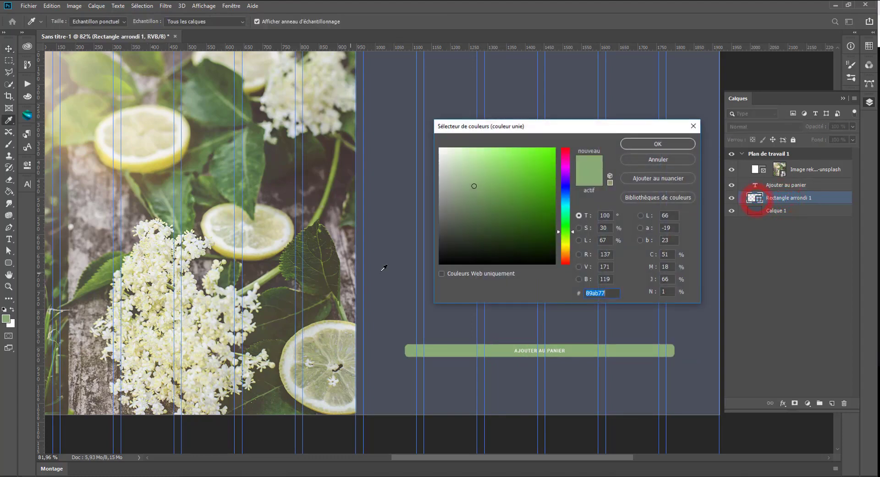
pyautogui.click(658, 158)
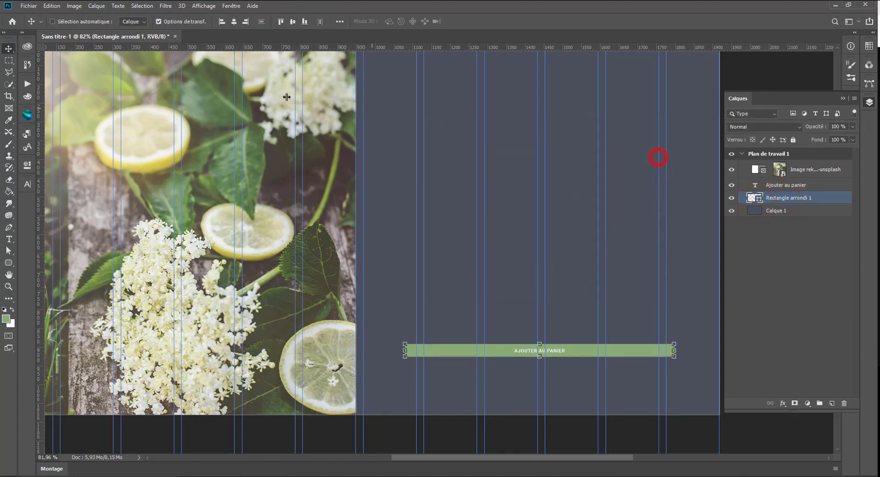
# Round the green rectangle's corners to 17 px and narrow it from both ends to 623 px wide, starting at X 1133 px
pyautogui.click(24, 168)
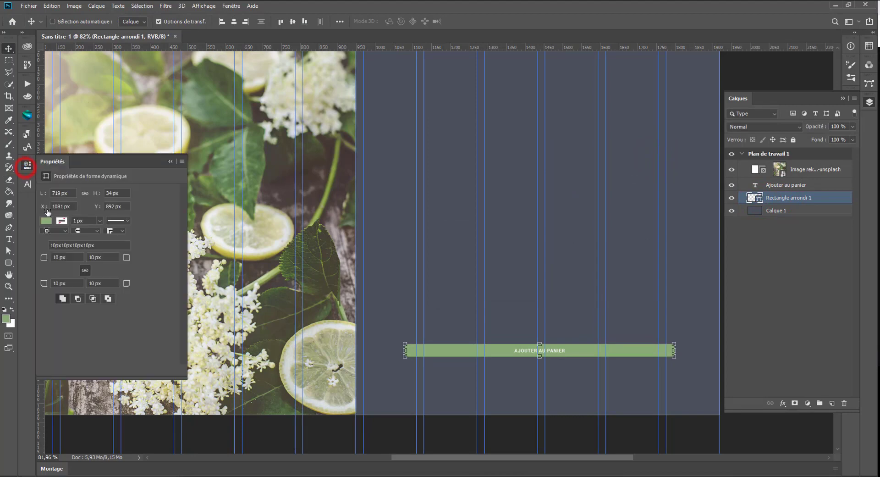
pyautogui.moveTo(126, 258); pyautogui.dragTo(134, 255)
pyautogui.moveTo(403, 351); pyautogui.dragTo(423, 347)
pyautogui.moveTo(653, 351); pyautogui.dragTo(657, 351)
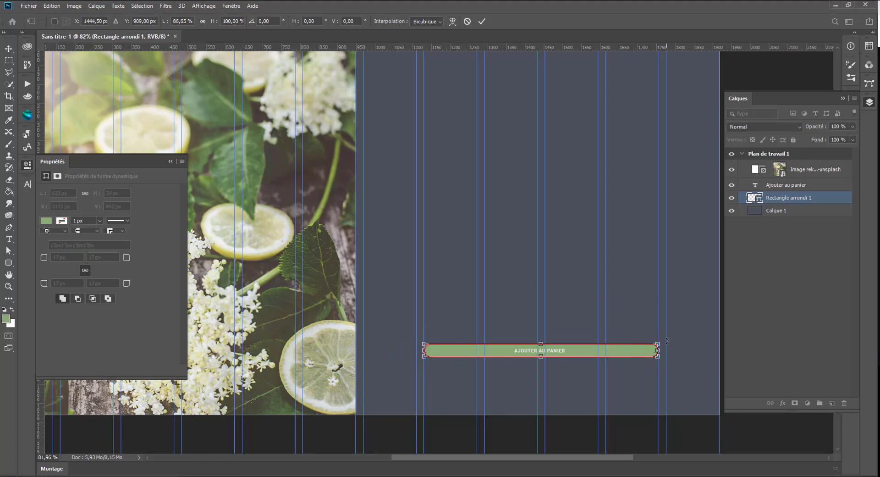
pyautogui.press('Return')
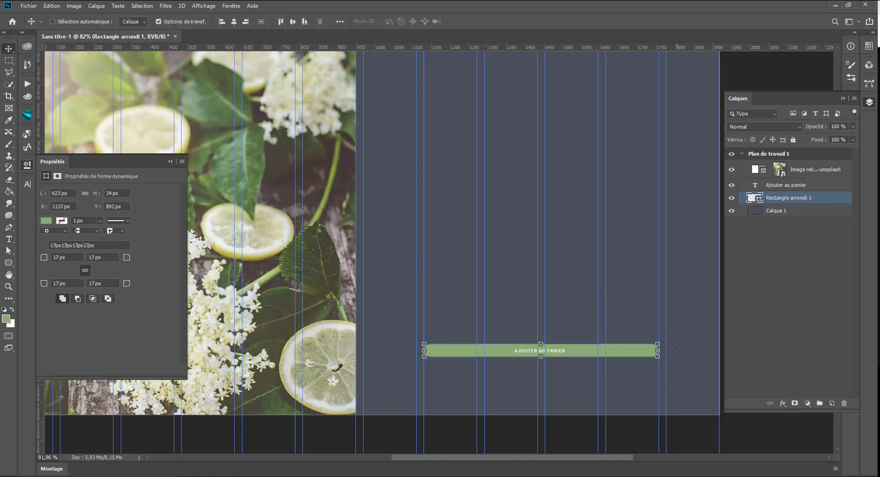
# Center the "AJOUTER AU PANIER" text horizontally and vertically on the narrowed green rectangle
pyautogui.keyDown('shift'); pyautogui.click(787, 176); pyautogui.keyUp('shift')
pyautogui.click(805, 197)
pyautogui.keyDown('shift'); pyautogui.click(793, 185); pyautogui.keyUp('shift')
pyautogui.click(233, 22)
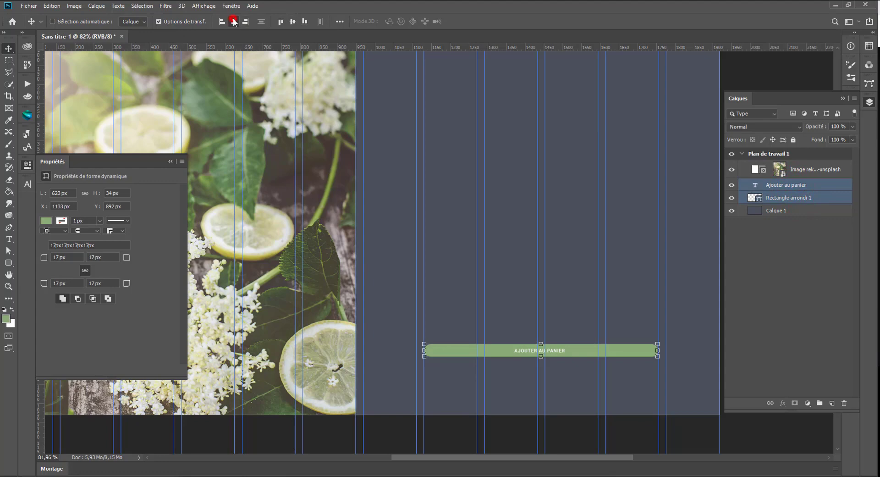
pyautogui.click(292, 22)
# Group the button's text and rectangle layers and name the group "panier"
pyautogui.hotkey('ctrl', 'g')
pyautogui.click(778, 185)
pyautogui.doubleClick(778, 186)
pyautogui.write('p')
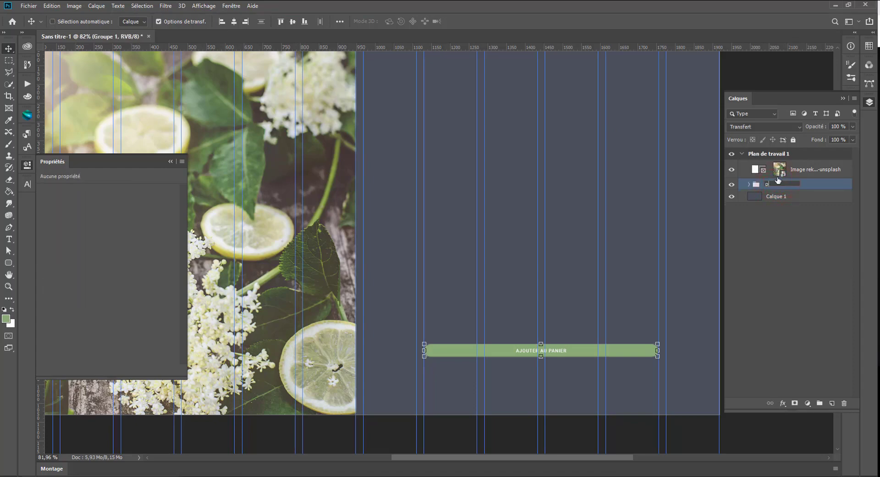
pyautogui.write('anier')
pyautogui.press('Return')
# Duplicate the panier group and move the copy straight down, leaving a gap of about 30 px between the two buttons
pyautogui.hotkey('ctrl', 'j')
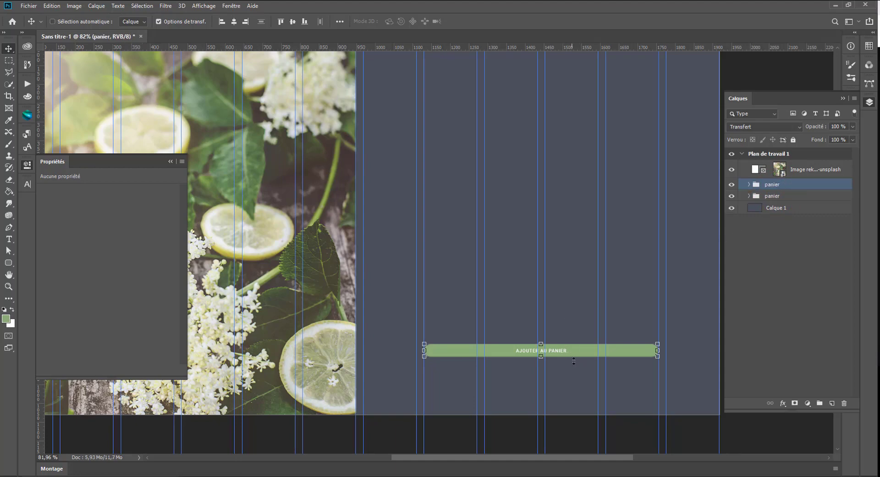
pyautogui.moveTo(579, 355); pyautogui.dragTo(592, 369)
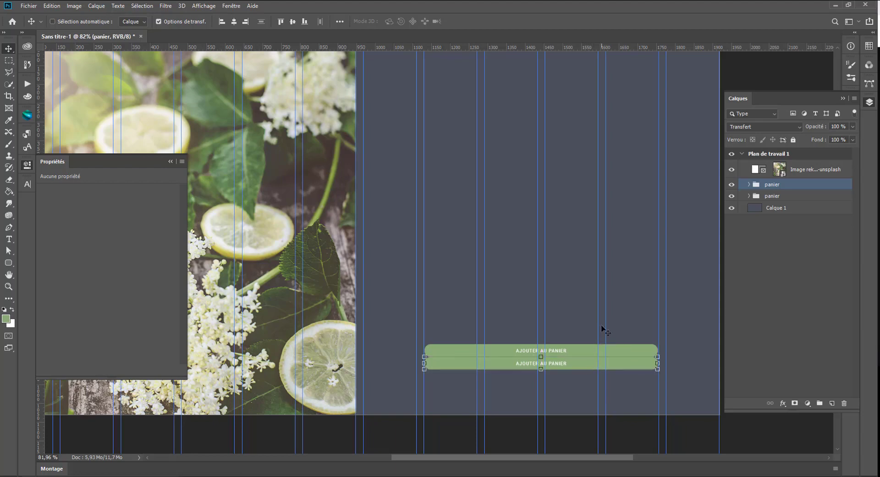
pyautogui.hotkey('shift', 'Down')
pyautogui.hotkey('shift', 'Down')
pyautogui.hotkey('shift', 'Down')
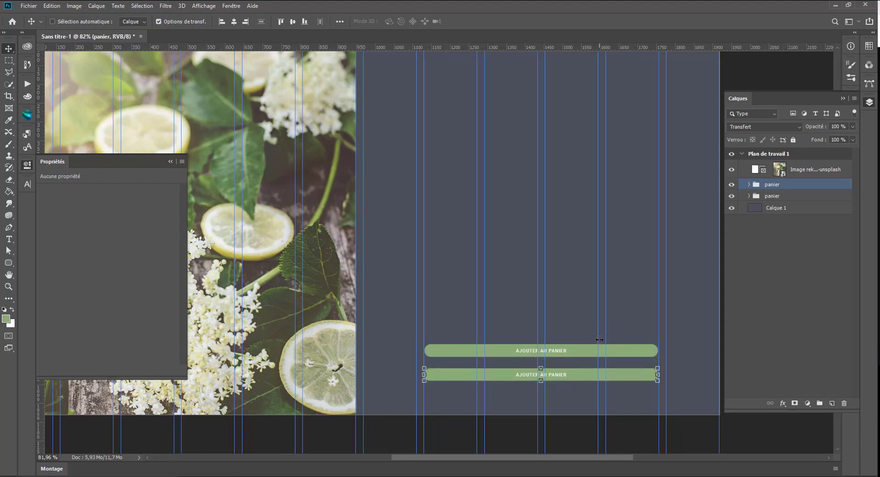
# Rename the duplicated panier group "wishlist"
pyautogui.doubleClick(773, 184)
pyautogui.write('w')
pyautogui.press('BackSpace')
pyautogui.press('super')
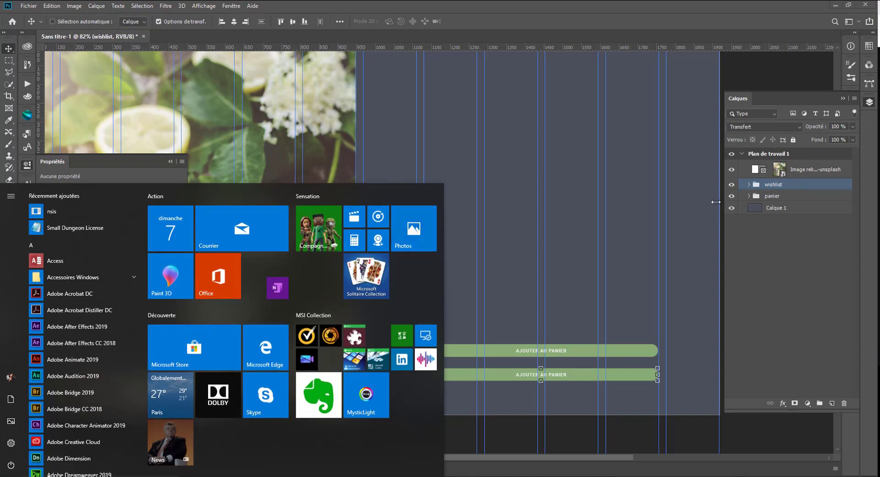
pyautogui.click(770, 185)
pyautogui.click(628, 169)
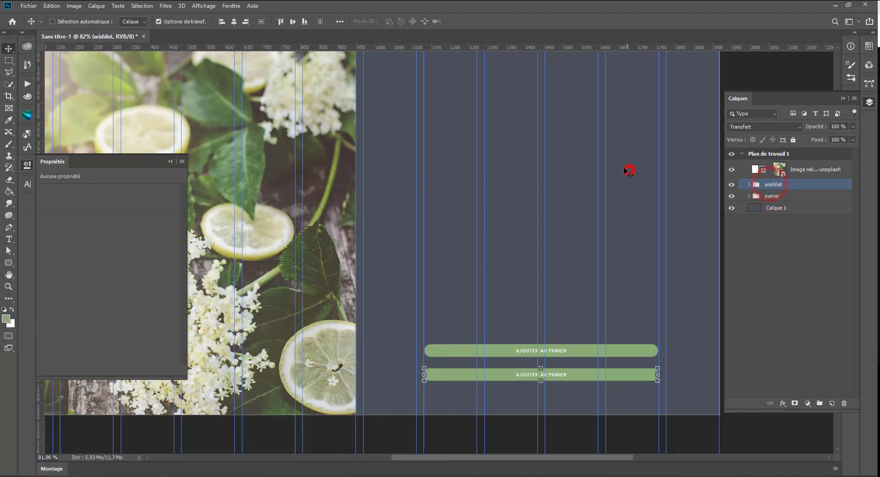
# Change the lower button's text to "Ajouter a la wishlist"
pyautogui.click(781, 187)
pyautogui.click(533, 383)
pyautogui.click(9, 239)
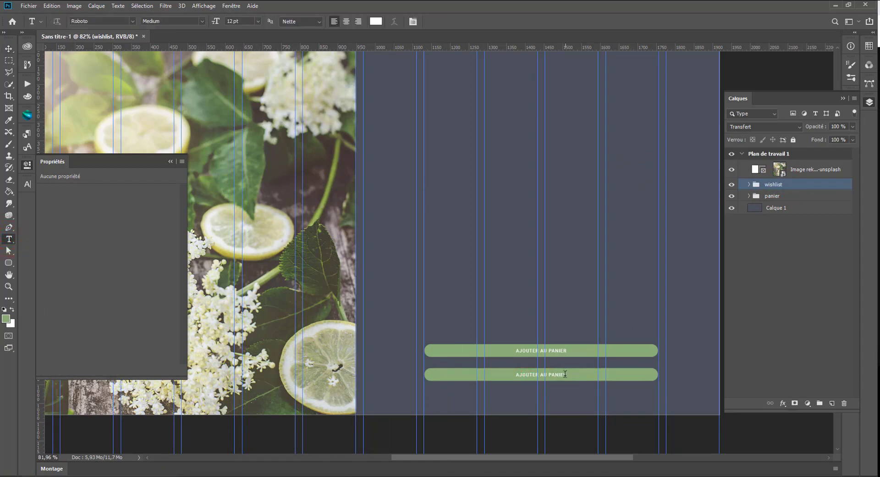
pyautogui.moveTo(543, 375); pyautogui.dragTo(570, 375)
pyautogui.press('BackSpace')
pyautogui.write('la')
pyautogui.press('ctrl')
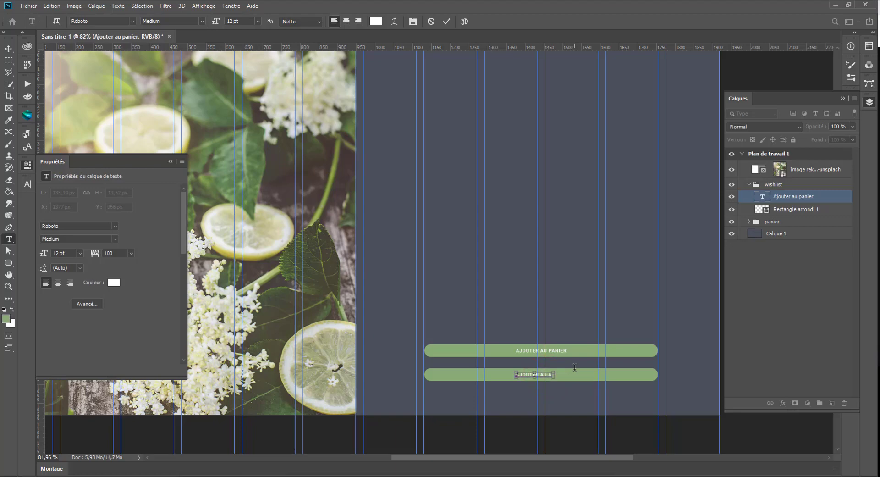
pyautogui.write('wishlist')
pyautogui.click(8, 48)
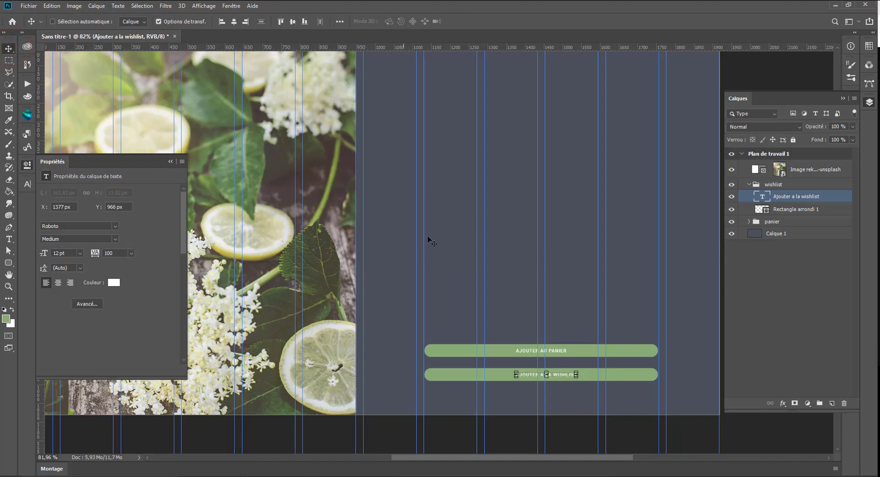
# Center the wishlist text vertically and horizontally on its rounded rectangle
pyautogui.press('ctrl')
pyautogui.keyDown('ctrl'); pyautogui.click(793, 210); pyautogui.keyUp('ctrl')
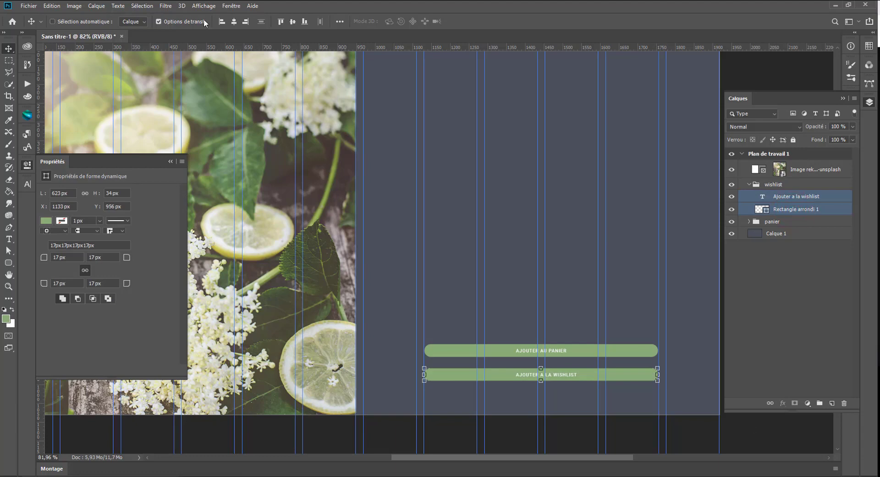
pyautogui.click(293, 21)
pyautogui.click(234, 22)
# Recolor the wishlist button's rounded rectangle to pale pink #e1c1b8, derived from a brown tone in the photo
pyautogui.click(800, 210)
pyautogui.doubleClick(762, 209)
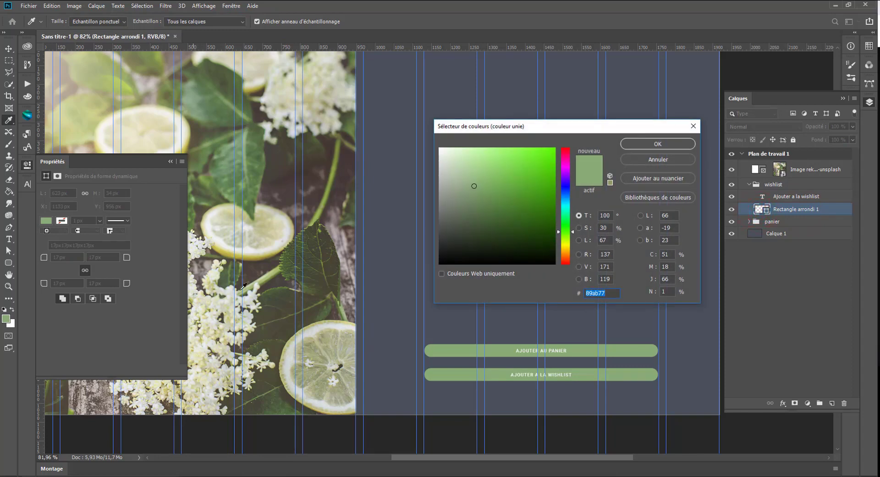
pyautogui.moveTo(337, 260); pyautogui.dragTo(283, 177)
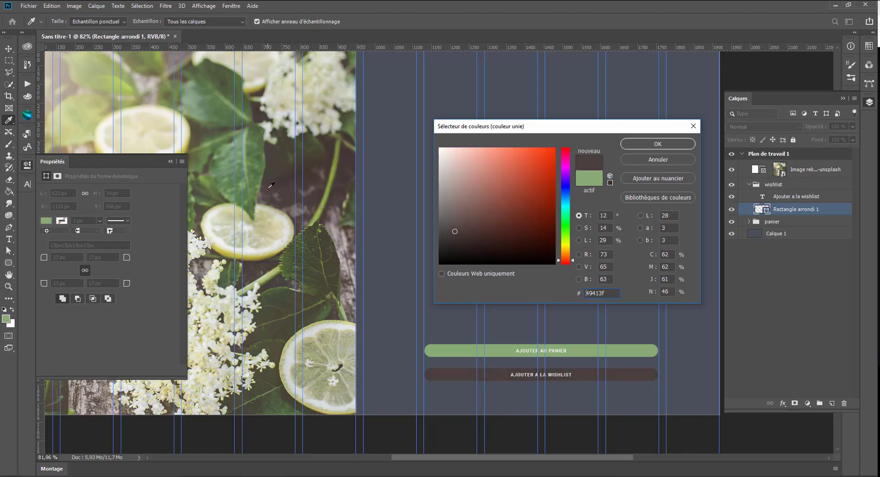
pyautogui.moveTo(481, 226)
pyautogui.mouseDown()
pyautogui.moveTo(448, 199)
pyautogui.moveTo(461, 160)
pyautogui.mouseUp()
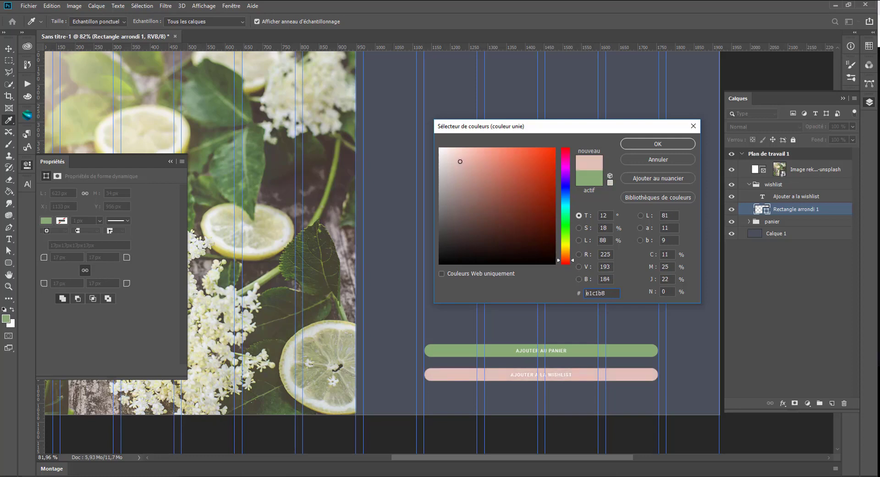
pyautogui.click(630, 142)
pyautogui.scroll(-2, 257, 343)
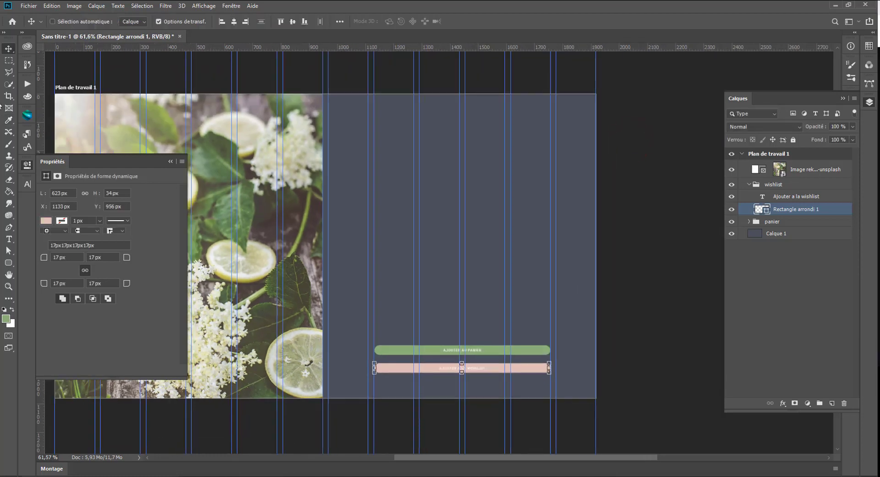
# Collapse the shape properties and the wishlist group, and reorder the wishlist group below the panier group
pyautogui.click(31, 168)
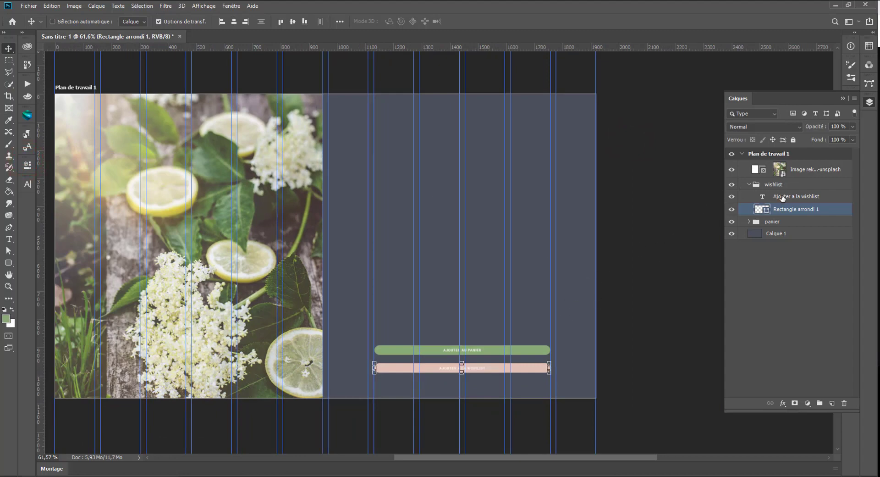
pyautogui.click(751, 185)
pyautogui.click(750, 185)
pyautogui.moveTo(762, 185); pyautogui.dragTo(765, 199)
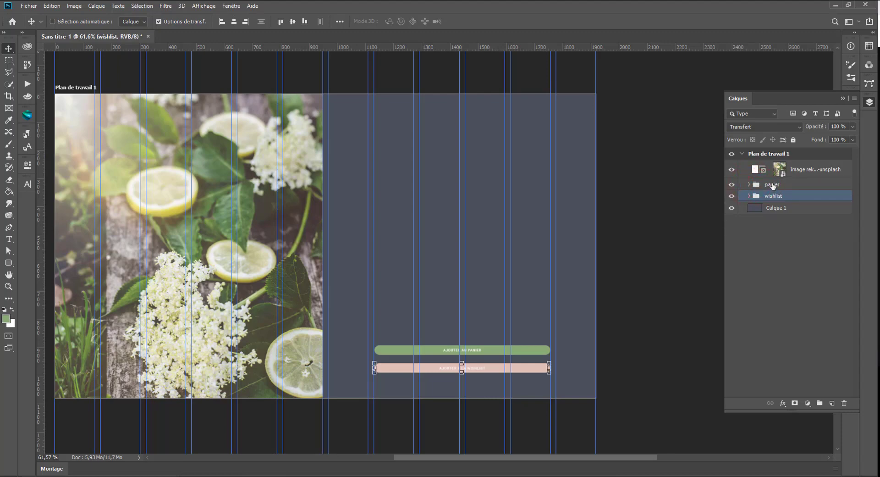
# Select the panier and wishlist groups together and align them on their horizontal centers
pyautogui.keyDown('shift'); pyautogui.click(770, 185); pyautogui.keyUp('shift')
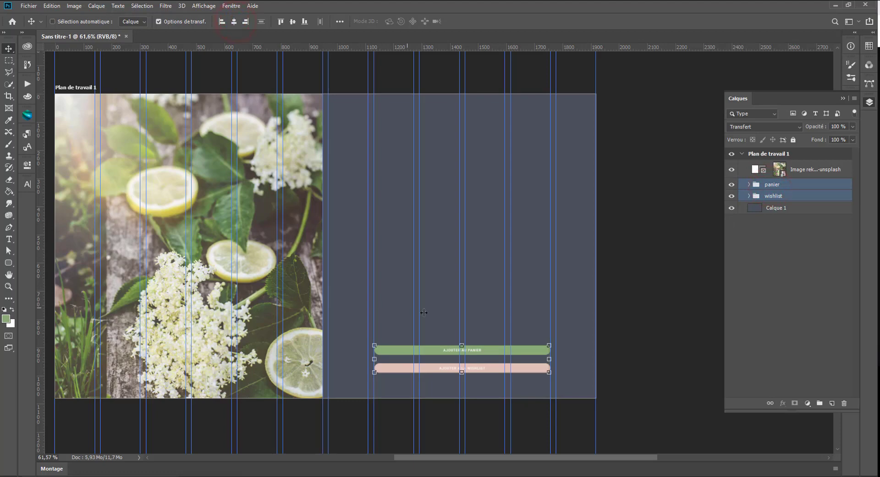
pyautogui.scroll(3, 430, 312)
pyautogui.moveTo(481, 316); pyautogui.dragTo(471, 277)
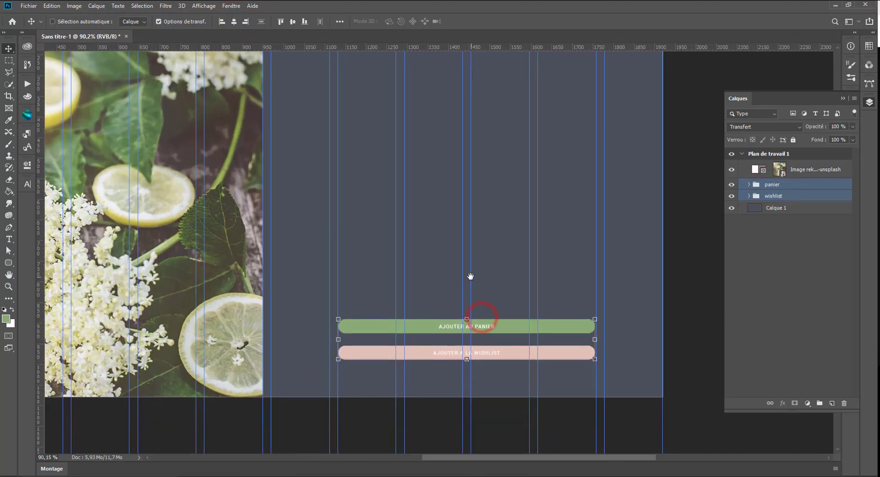
pyautogui.scroll(-1, 493, 350)
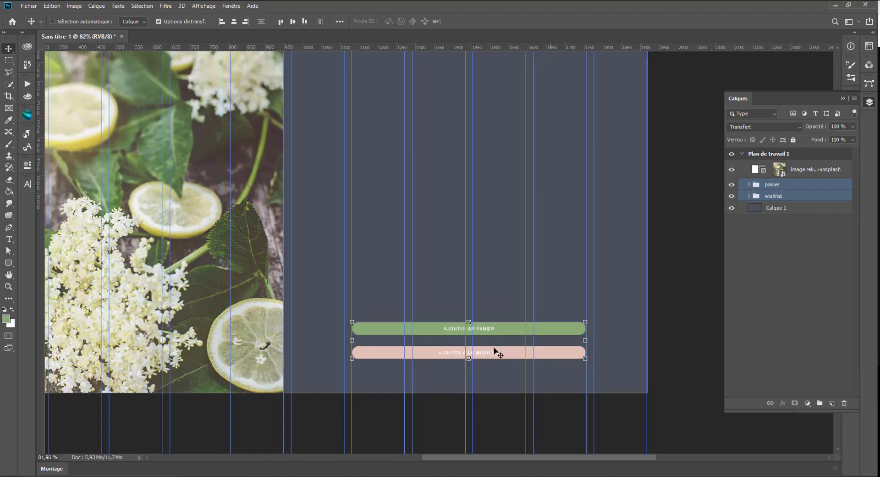
pyautogui.scroll(-2, 493, 343)
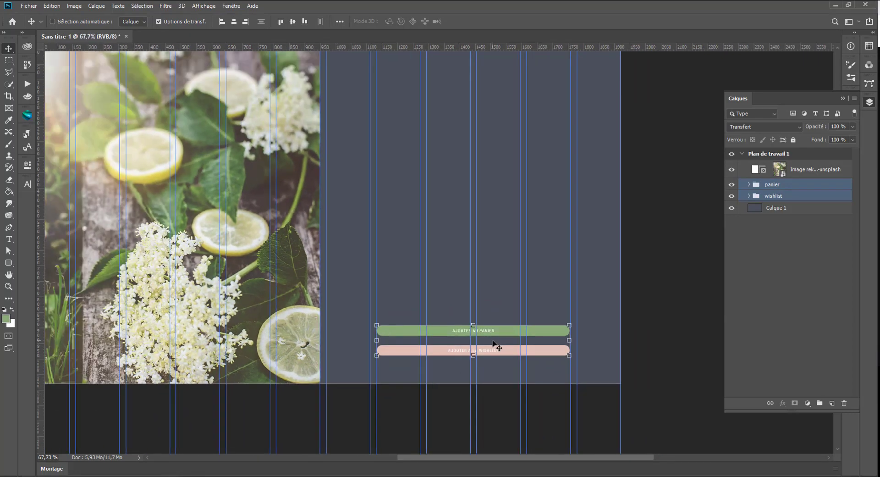
pyautogui.scroll(-2, 498, 347)
pyautogui.click(7, 61)
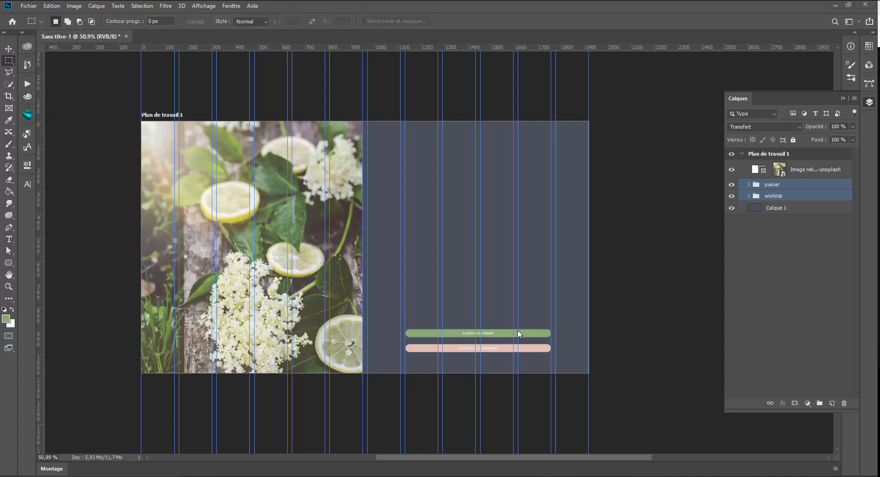
pyautogui.scroll(3, 535, 331)
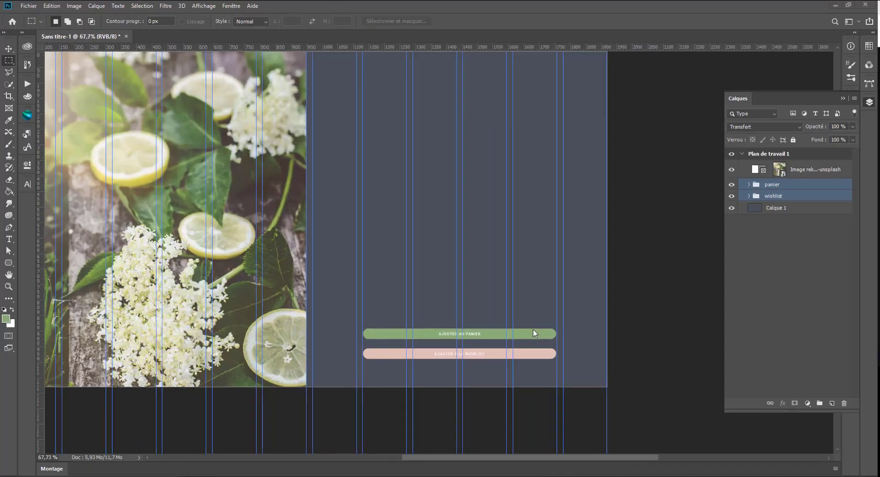
pyautogui.scroll(-1, 532, 329)
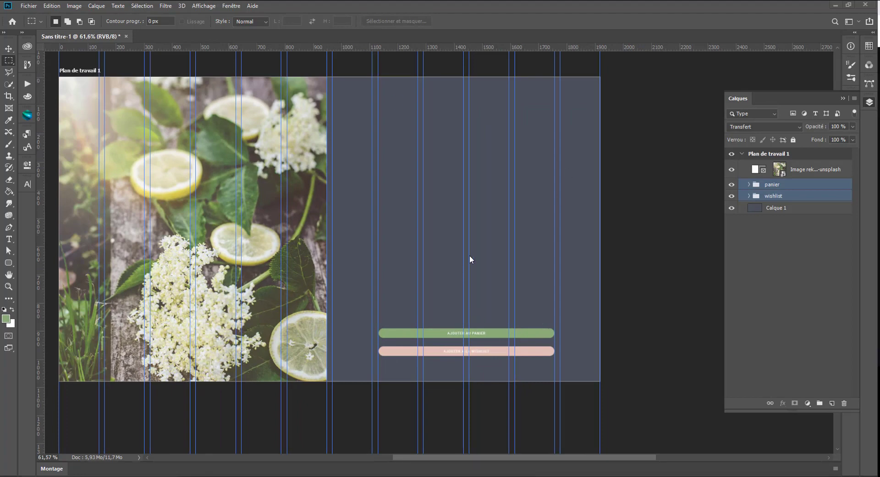
# Scale only the height of the panier button's rounded rectangle to 140%, keeping its width at 100%
pyautogui.click(745, 189)
pyautogui.click(785, 209)
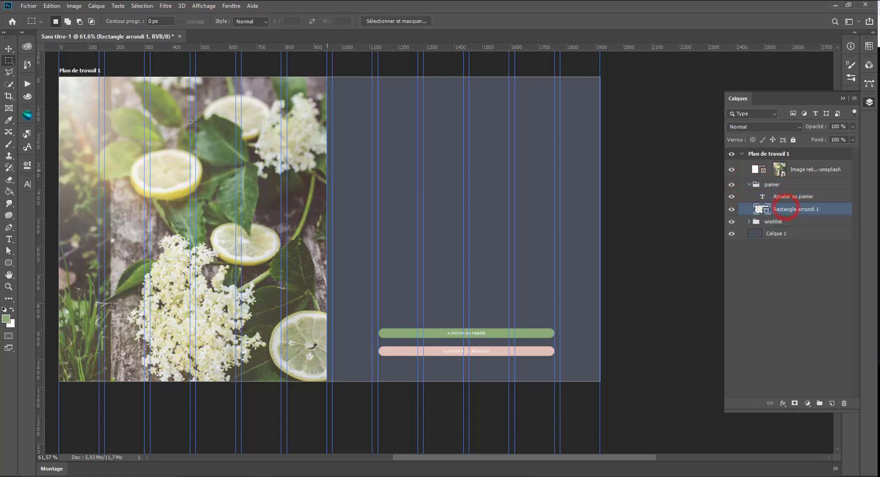
pyautogui.click(9, 48)
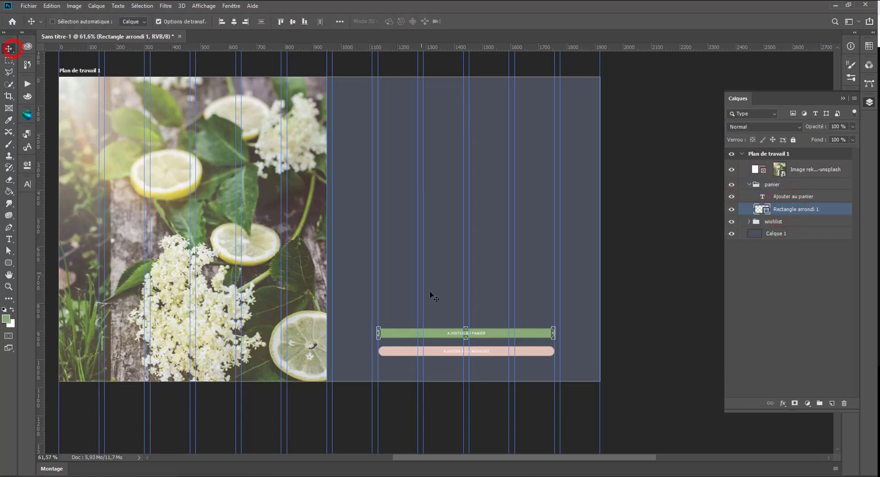
pyautogui.click(466, 327)
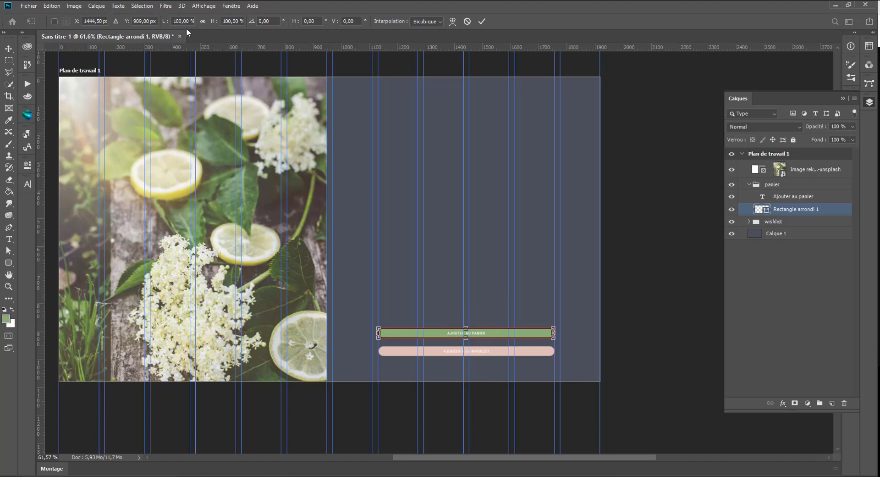
pyautogui.click(203, 22)
pyautogui.click(203, 21)
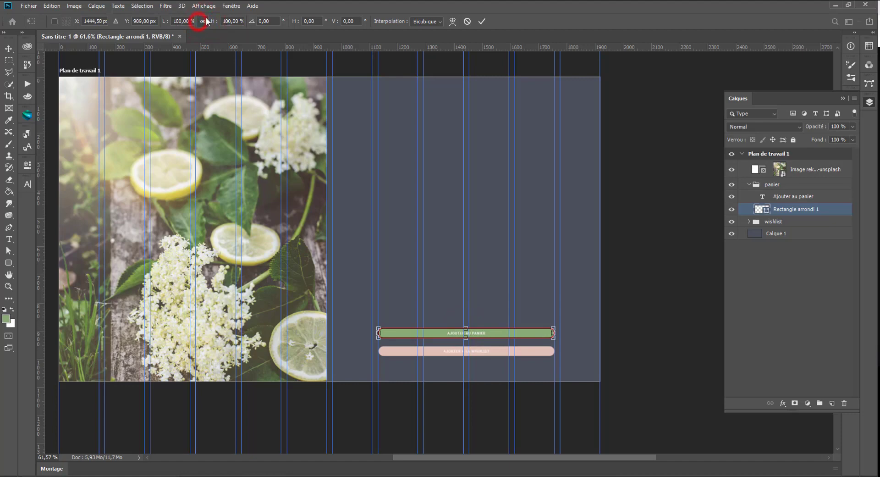
pyautogui.doubleClick(229, 21)
pyautogui.click(231, 19)
pyautogui.moveTo(227, 20); pyautogui.dragTo(229, 23)
pyautogui.write('2')
pyautogui.press('Return')
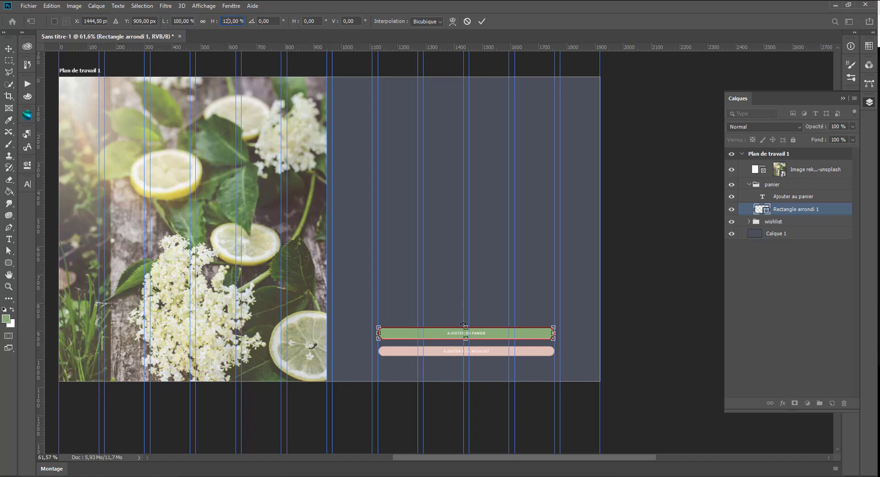
pyautogui.press('BackSpace')
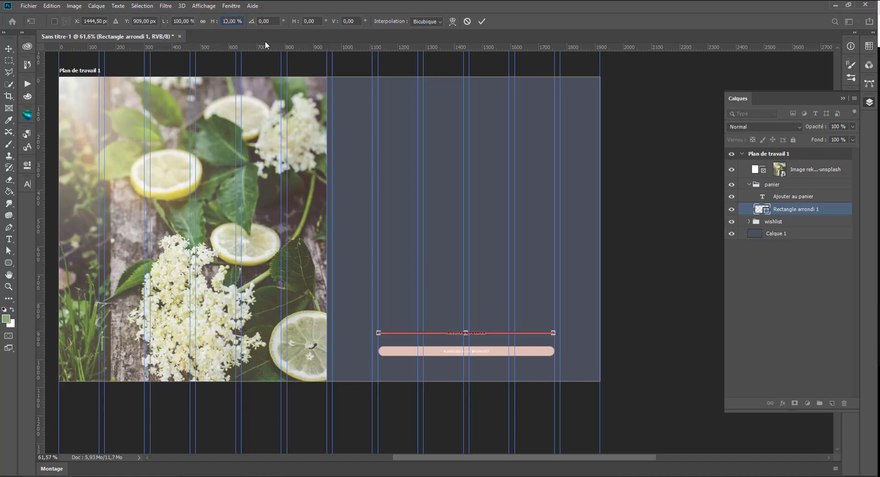
pyautogui.write('40')
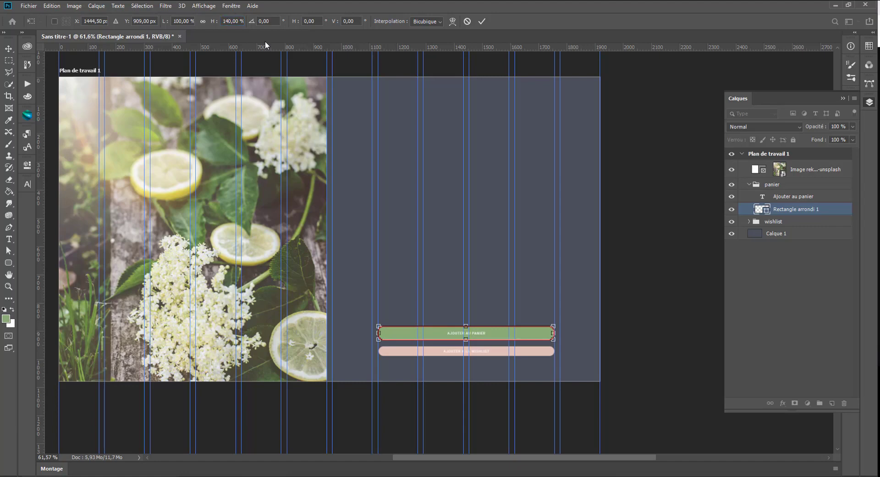
# Scale the height of the wishlist button's rounded rectangle to 140% and move the whole wishlist group slightly down
pyautogui.click(748, 184)
pyautogui.click(749, 196)
pyautogui.click(789, 220)
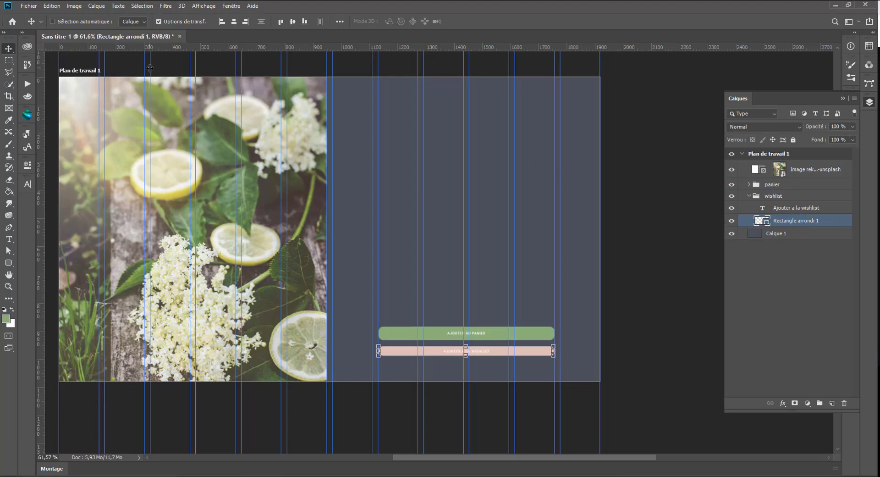
pyautogui.hotkey('ctrl', 't')
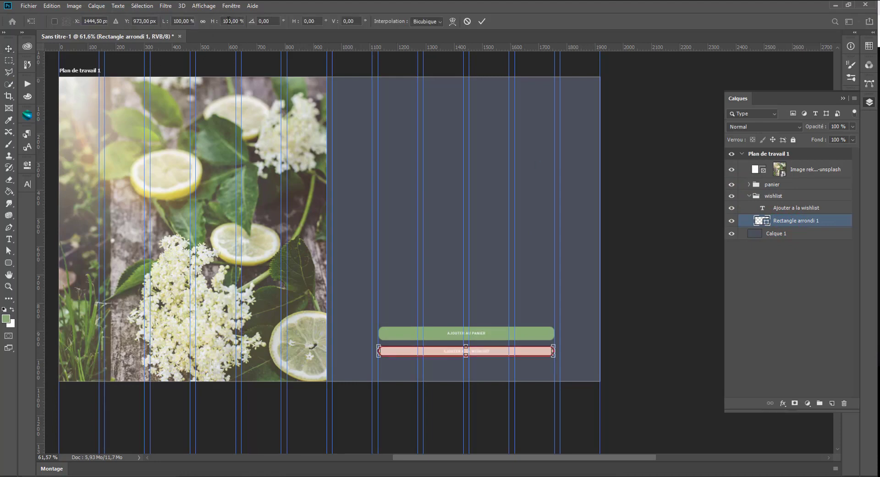
pyautogui.write('4')
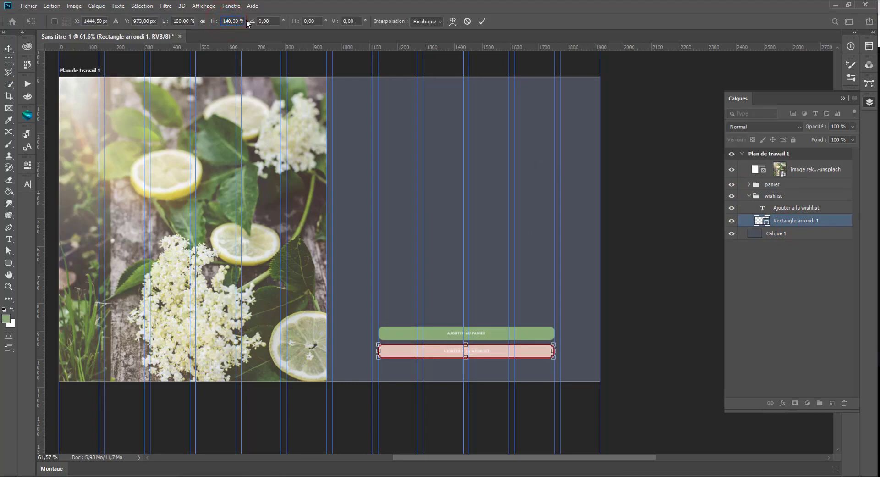
pyautogui.click(770, 197)
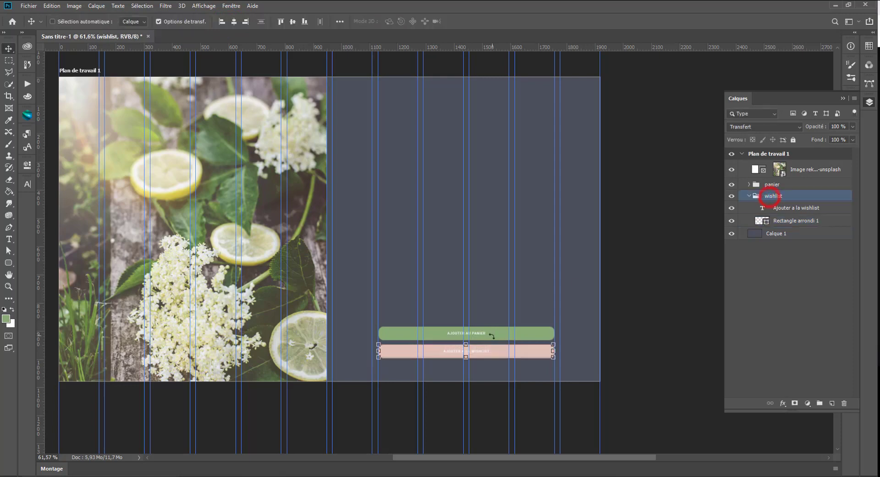
pyautogui.moveTo(525, 352); pyautogui.dragTo(525, 358)
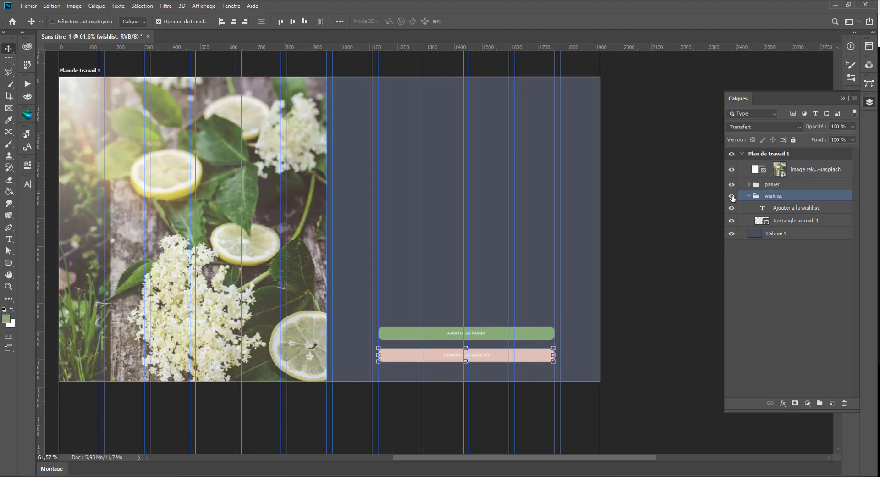
# Set the font size of the "Ajouter a la wishlist" text to 16 pt
pyautogui.click(789, 208)
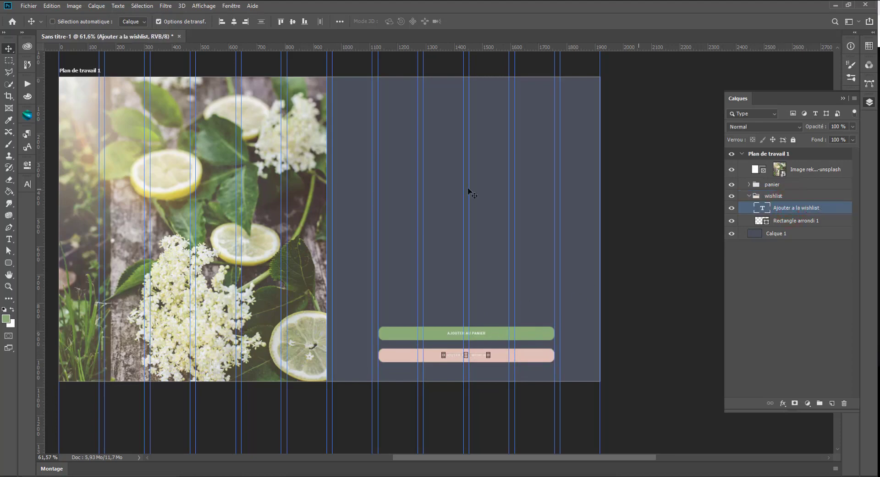
pyautogui.click(8, 239)
pyautogui.click(257, 21)
pyautogui.click(239, 99)
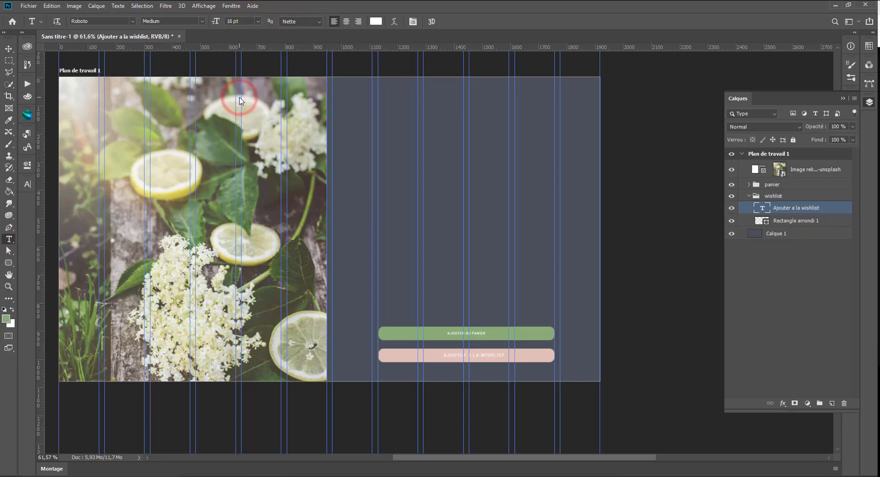
# Set the font size of the "Ajouter au panier" text in the panier group to 16 pt
pyautogui.click(754, 185)
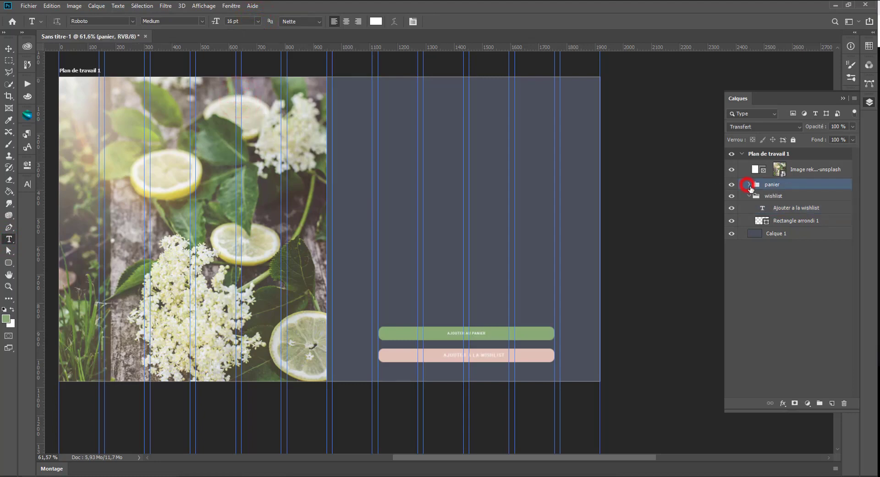
pyautogui.click(749, 185)
pyautogui.click(797, 211)
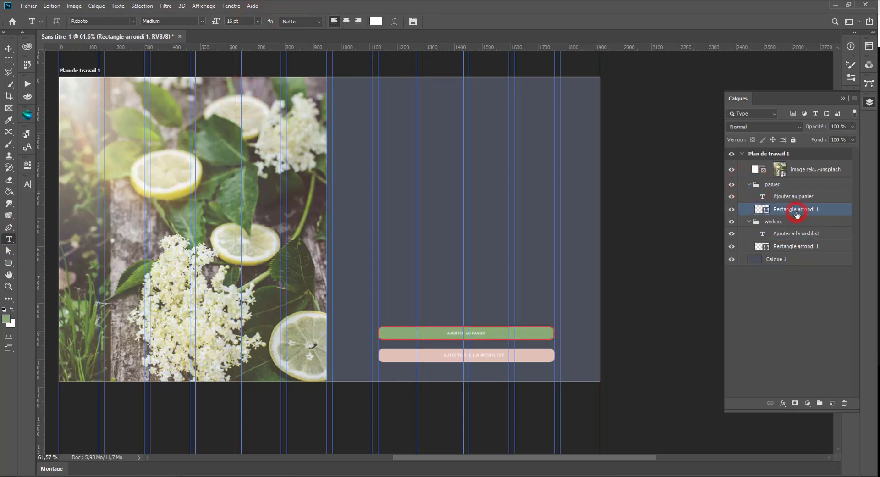
pyautogui.click(799, 196)
pyautogui.click(258, 21)
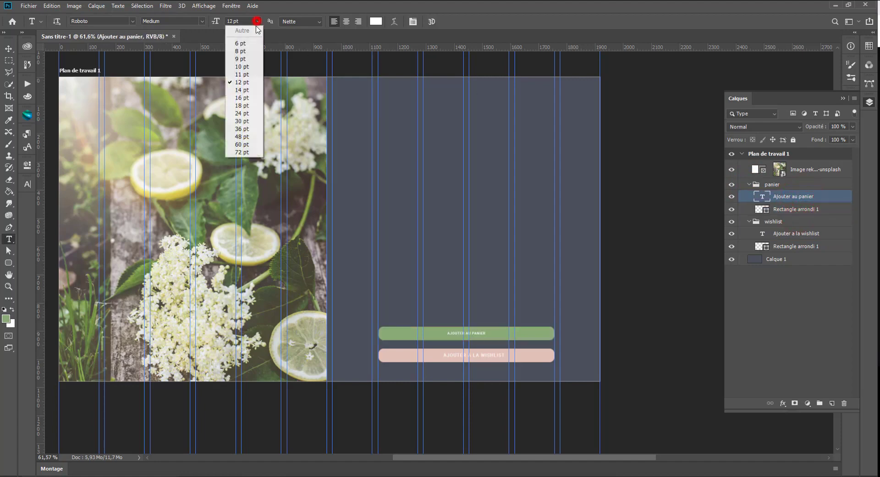
pyautogui.click(240, 97)
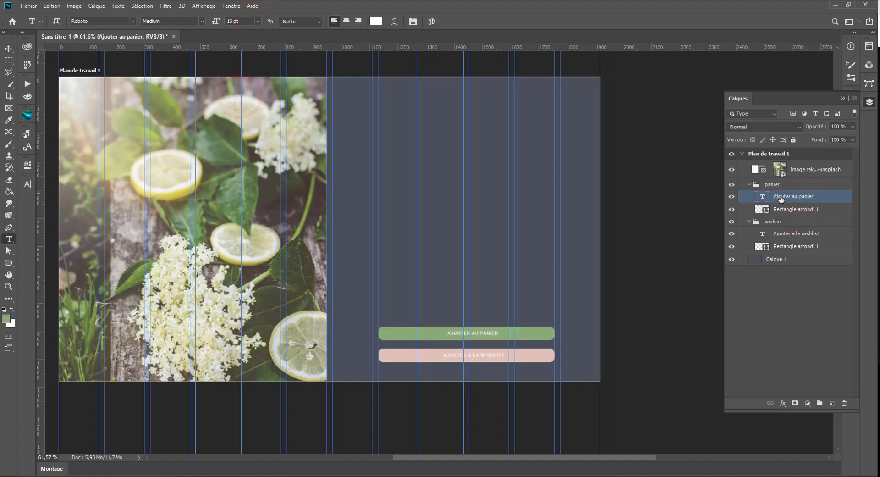
# Center the panier text and the wishlist text horizontally, each on its own rounded rectangle
pyautogui.keyDown('shift'); pyautogui.click(788, 210); pyautogui.keyUp('shift')
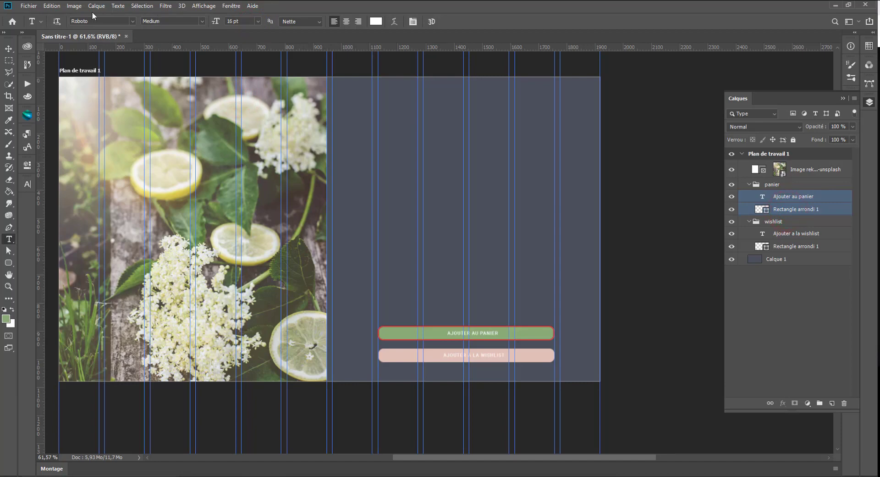
pyautogui.click(9, 49)
pyautogui.click(232, 22)
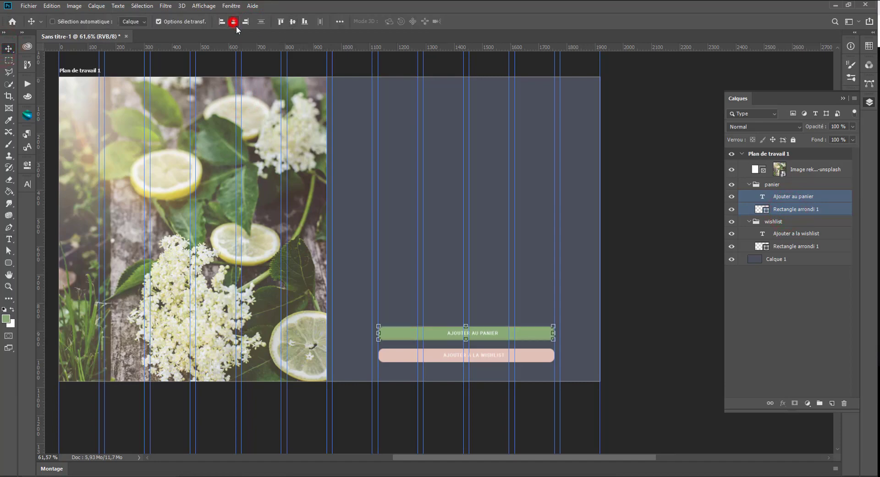
pyautogui.click(790, 234)
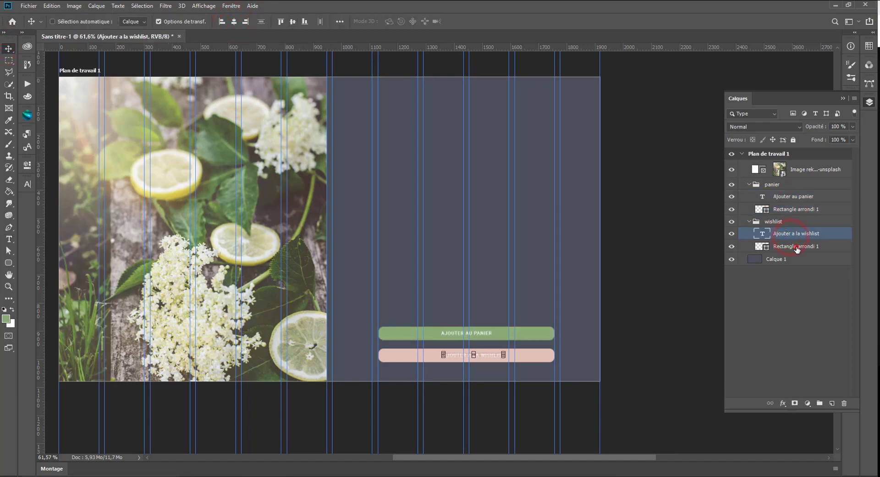
pyautogui.keyDown('shift'); pyautogui.click(794, 248); pyautogui.keyUp('shift')
pyautogui.click(232, 23)
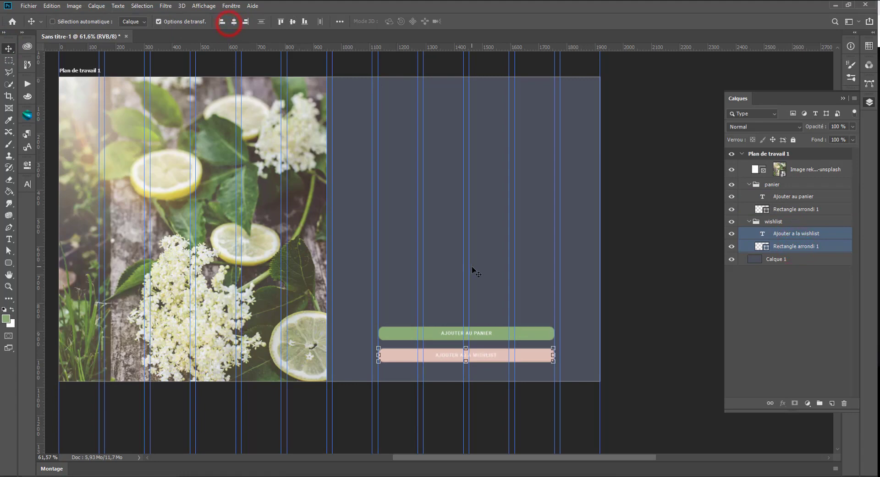
pyautogui.scroll(3, 475, 271)
pyautogui.scroll(5, 495, 327)
pyautogui.scroll(-5, 495, 327)
pyautogui.scroll(-3, 496, 328)
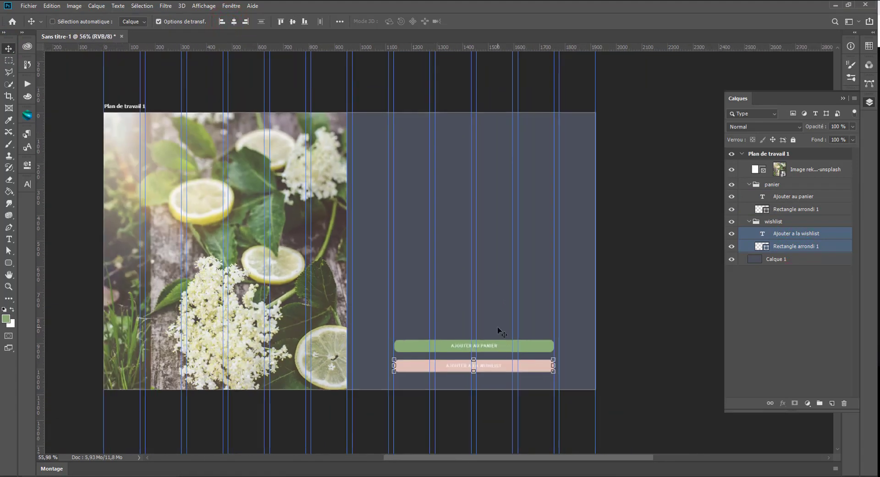
pyautogui.scroll(1, 496, 327)
pyautogui.click(9, 60)
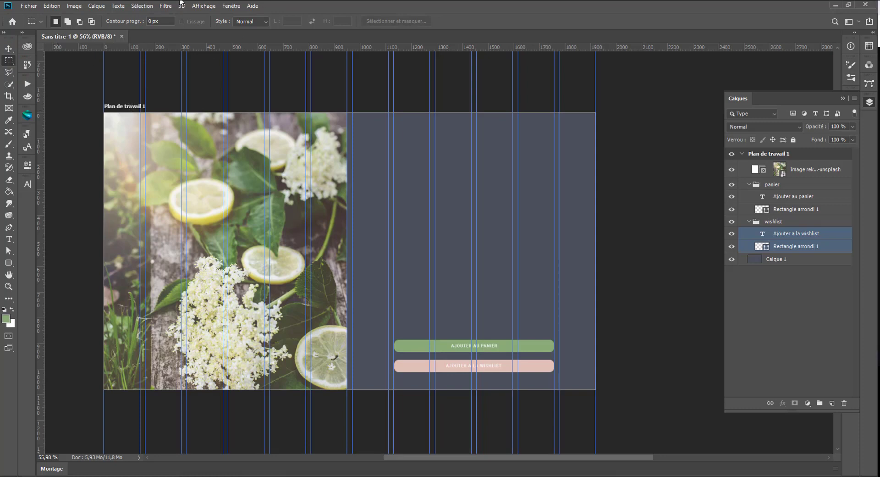
# Add the text "Composition Floral" near the blue-grey panel's upper edge and line up its left edge with the buttons' left edge
pyautogui.click(9, 238)
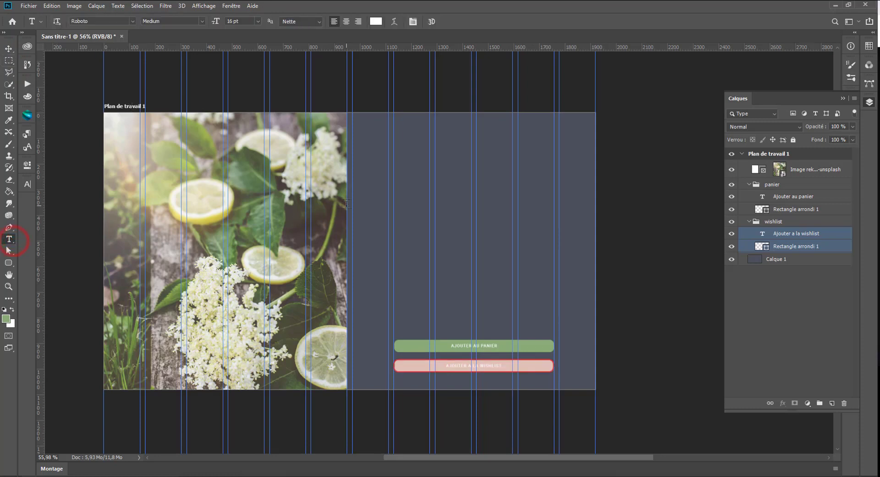
pyautogui.click(401, 144)
pyautogui.write('sa')
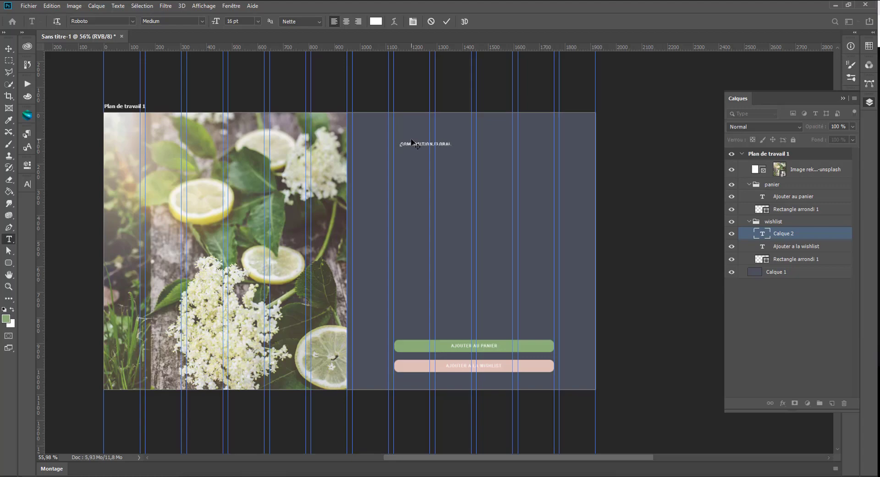
pyautogui.click(8, 48)
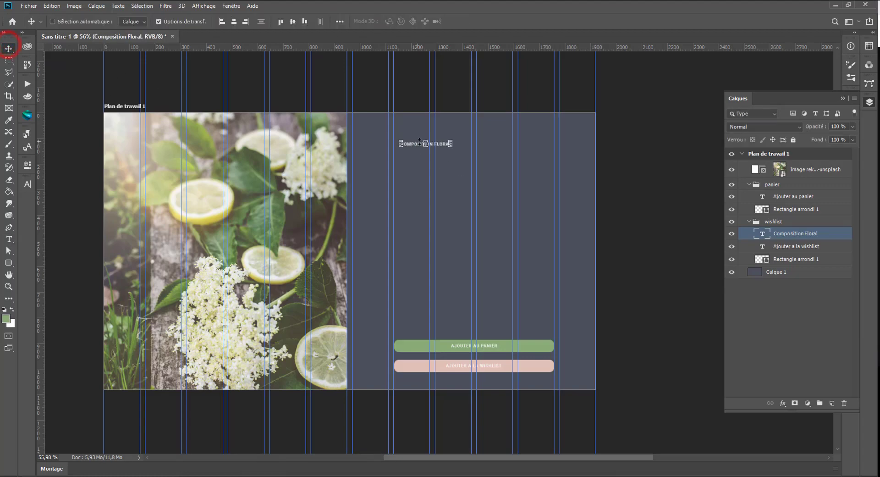
pyautogui.moveTo(416, 142); pyautogui.dragTo(410, 125)
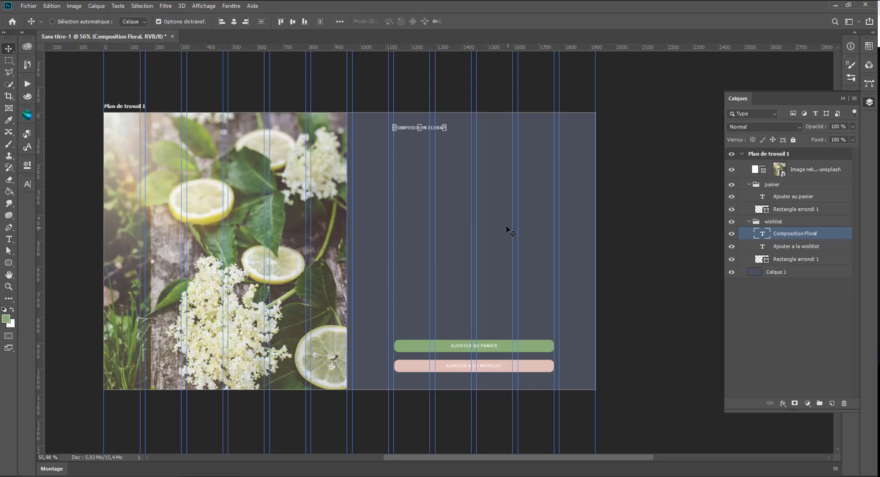
pyautogui.moveTo(406, 127); pyautogui.dragTo(406, 128)
# Recolor the whole "Composition Floral" text with the green sampled from the panier button
pyautogui.click(8, 239)
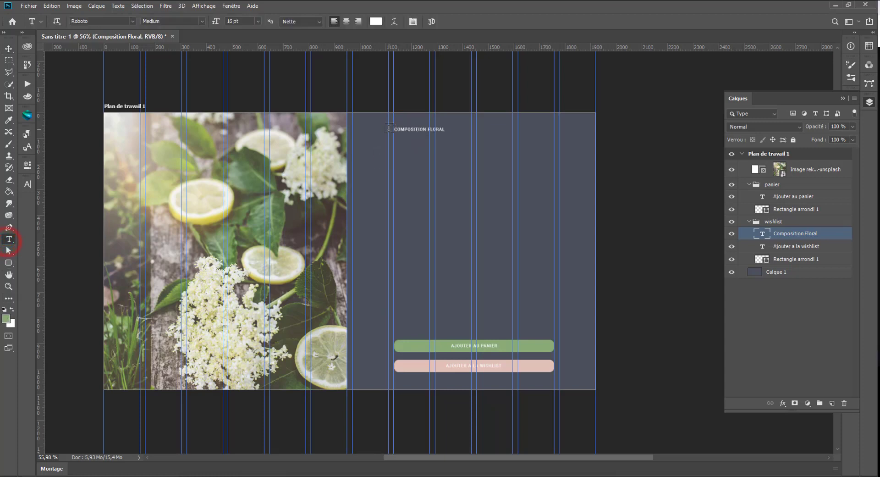
pyautogui.click(418, 129)
pyautogui.press('Escape')
pyautogui.click(406, 131)
pyautogui.tripleClick(404, 130)
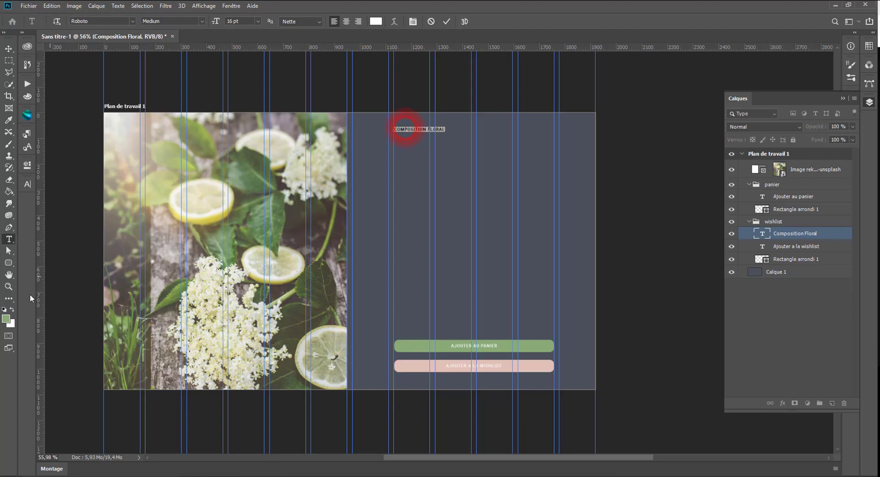
pyautogui.click(6, 319)
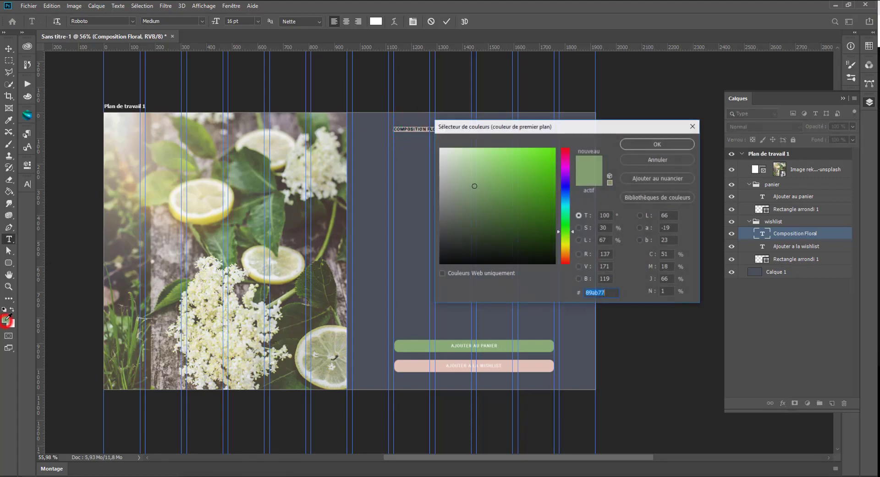
pyautogui.click(418, 344)
pyautogui.click(650, 144)
pyautogui.click(409, 127)
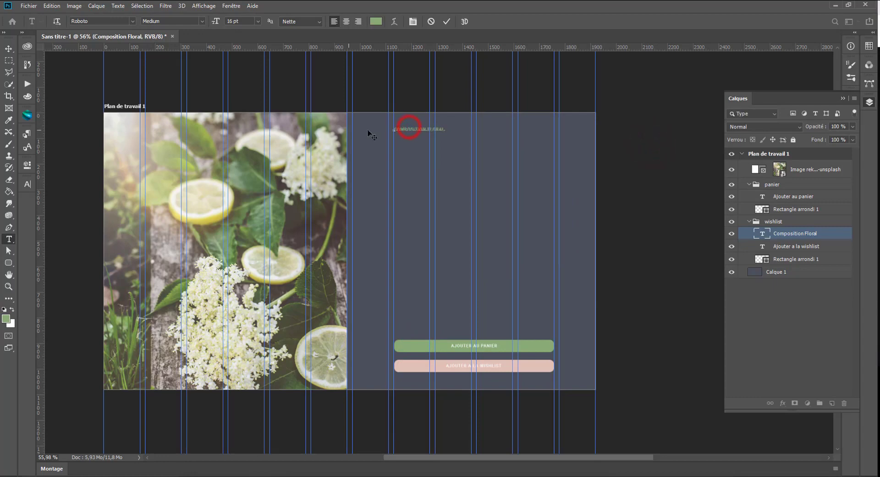
# Add the text "Composition été Mariage" below "Composition Floral" on the blue-grey panel and color it white
pyautogui.click(9, 61)
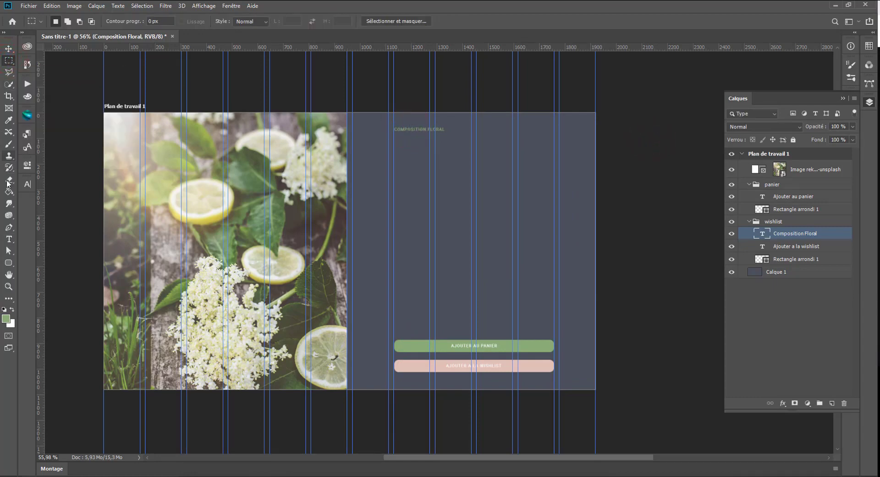
pyautogui.click(8, 239)
pyautogui.click(401, 154)
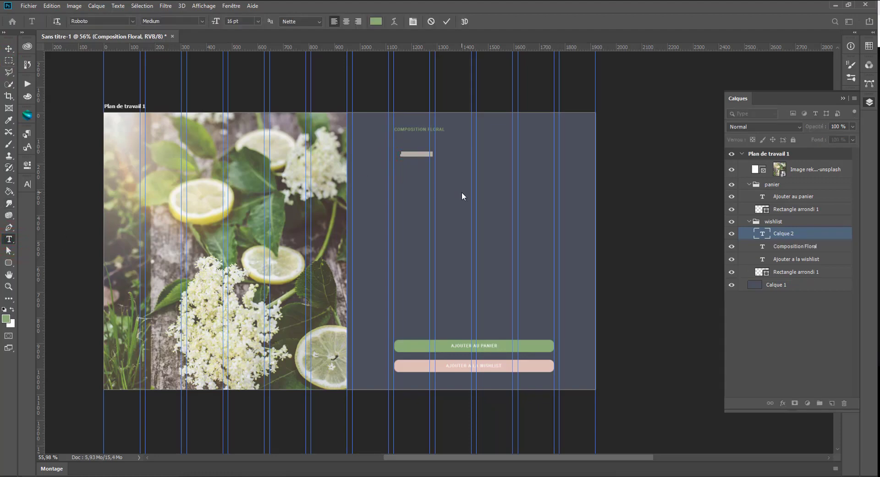
pyautogui.write('composition eté mariage')
pyautogui.hotkey('ctrl', 'a')
pyautogui.click(12, 309)
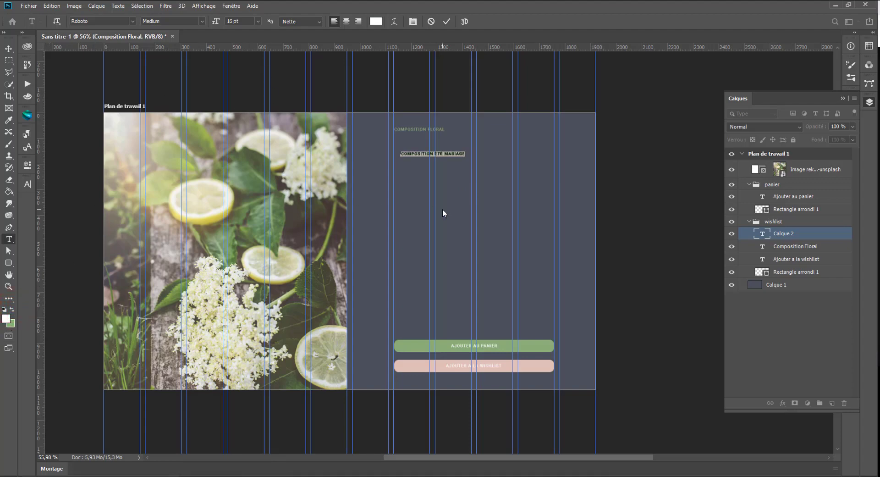
# Format the "Composition été Mariage" title as Roboto Bold at 36 pt, without all caps
pyautogui.click(27, 185)
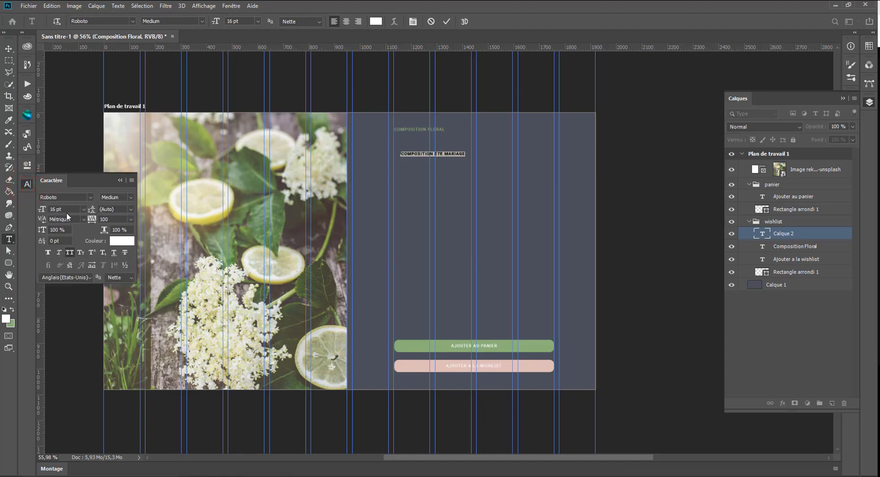
pyautogui.click(131, 197)
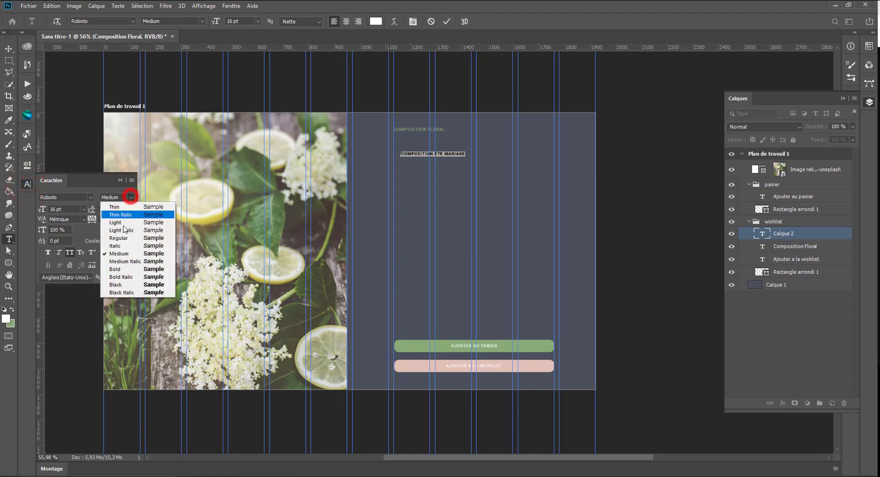
pyautogui.click(117, 268)
pyautogui.click(70, 253)
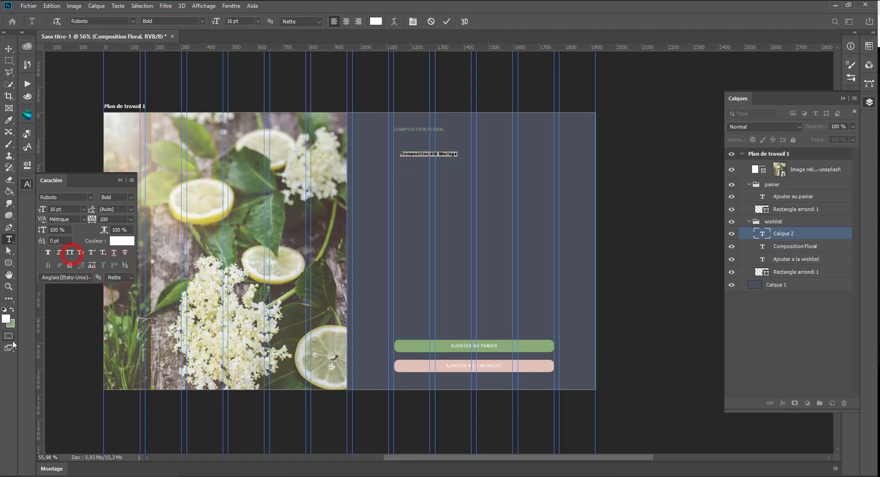
pyautogui.click(84, 209)
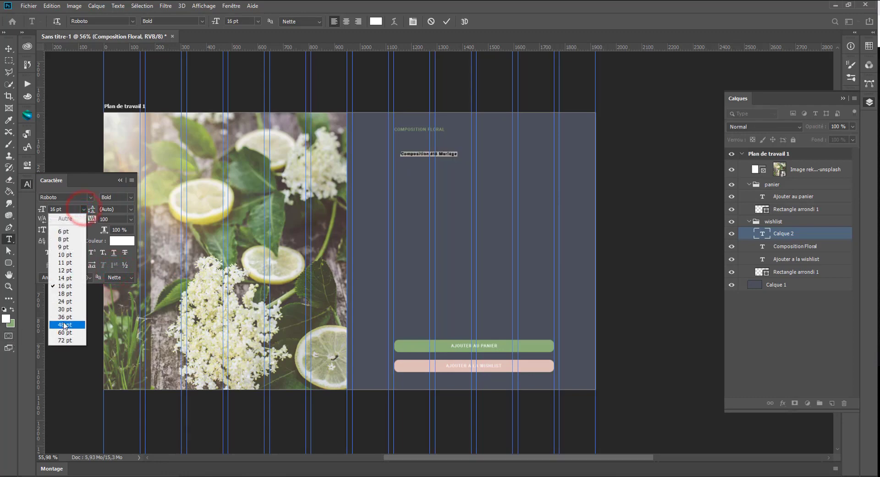
pyautogui.click(64, 317)
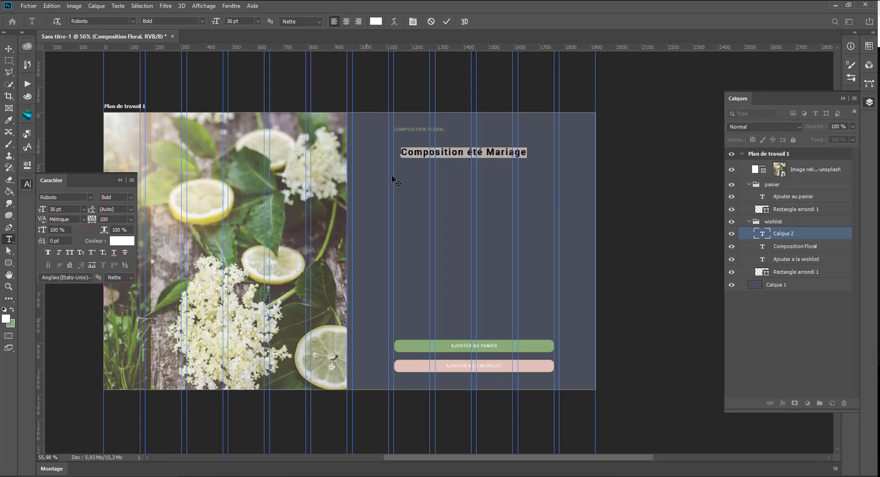
# Change "été" to "Eté" in the title and align the title's left edge with "Composition Floral" just above it
pyautogui.click(466, 150)
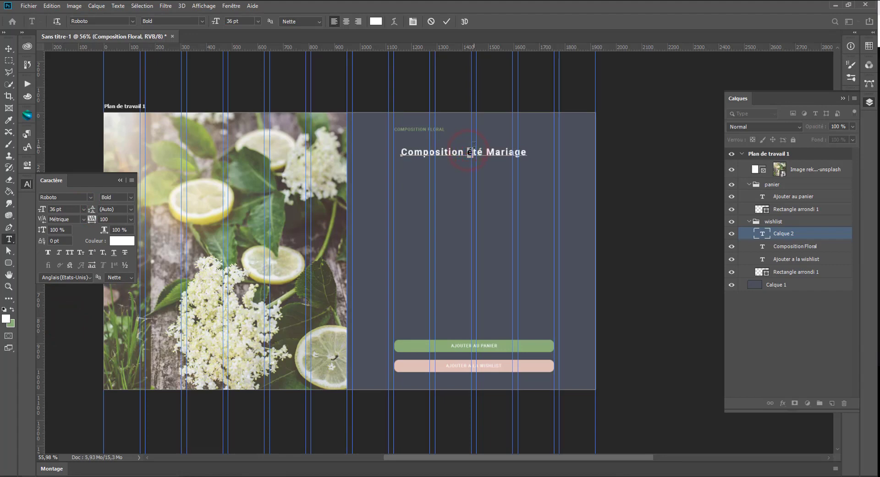
pyautogui.press('BackSpace')
pyautogui.write('E')
pyautogui.click(8, 48)
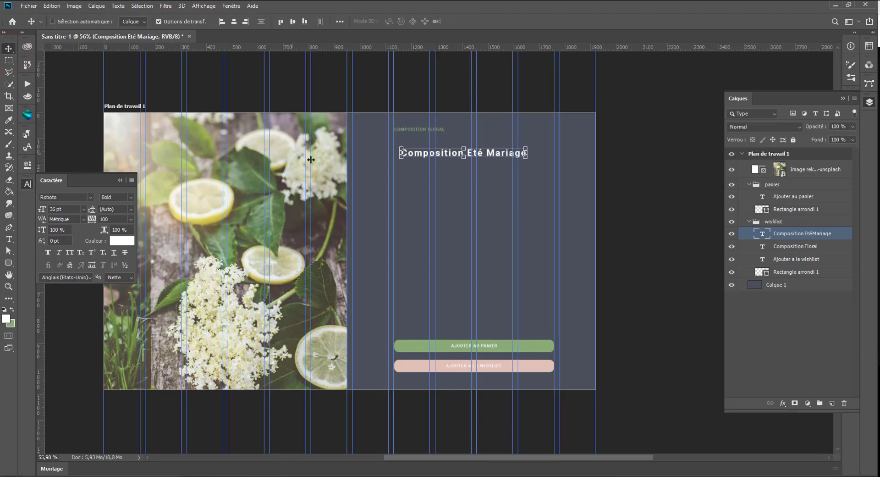
pyautogui.moveTo(417, 155); pyautogui.dragTo(409, 148)
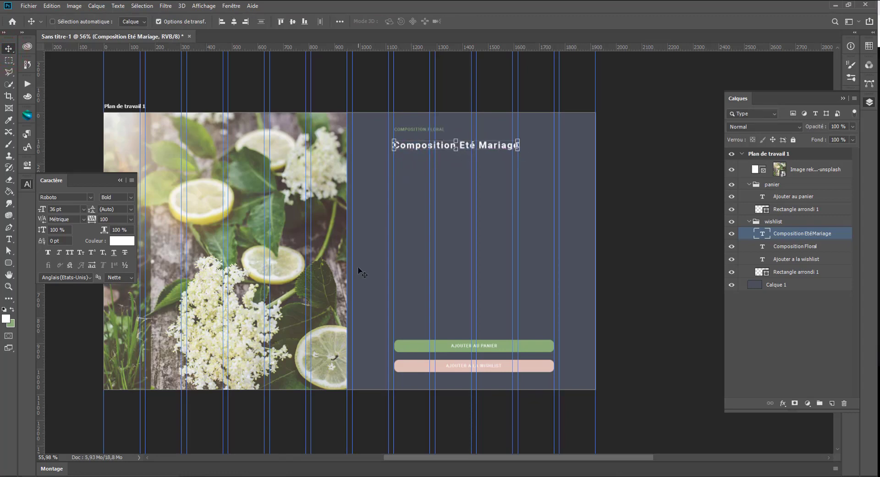
# Set the font size of the whole "Composition Eté Mariage" title to 40 pt
pyautogui.click(9, 239)
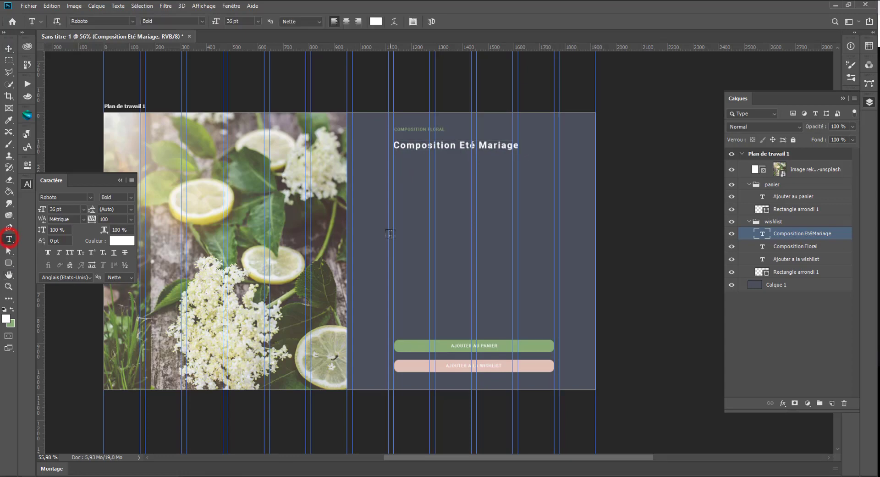
pyautogui.scroll(2, 382, 232)
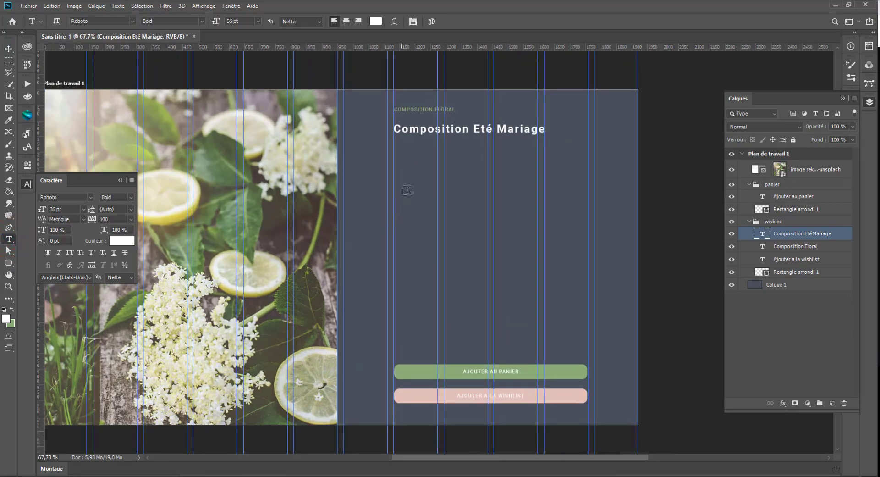
pyautogui.scroll(3, 403, 192)
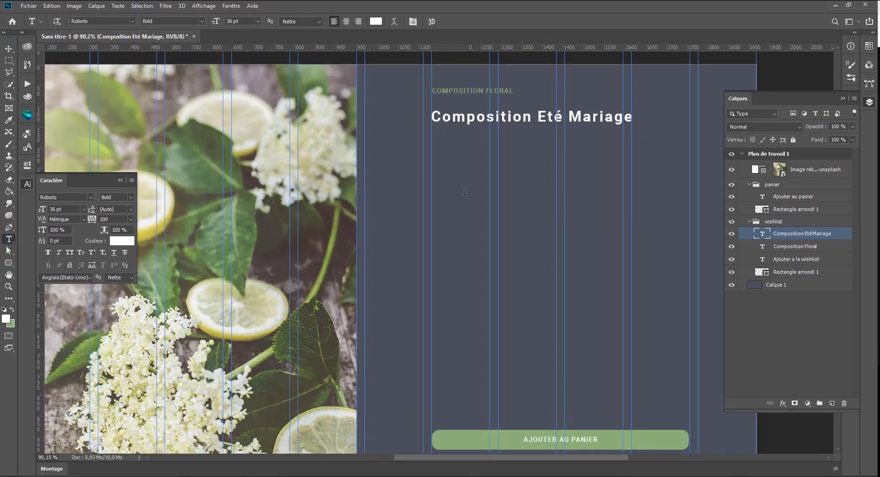
pyautogui.scroll(-1, 465, 192)
pyautogui.moveTo(499, 225); pyautogui.dragTo(417, 208)
pyautogui.tripleClick(415, 105)
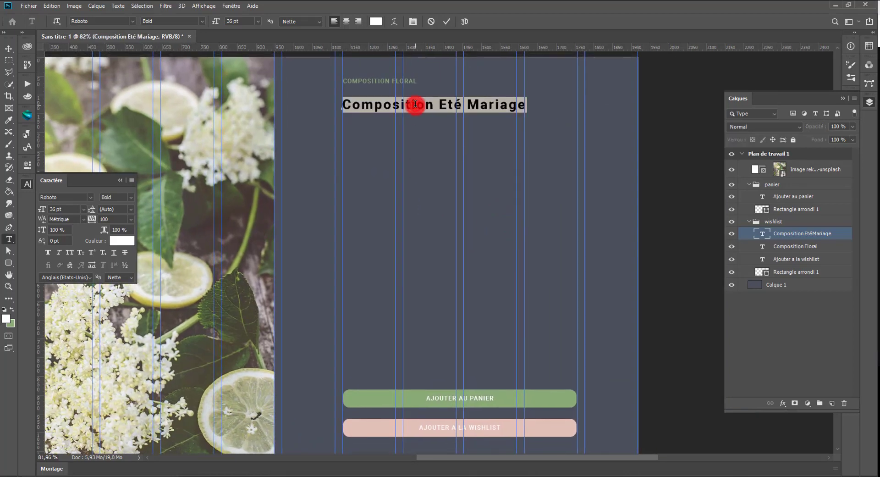
pyautogui.click(258, 21)
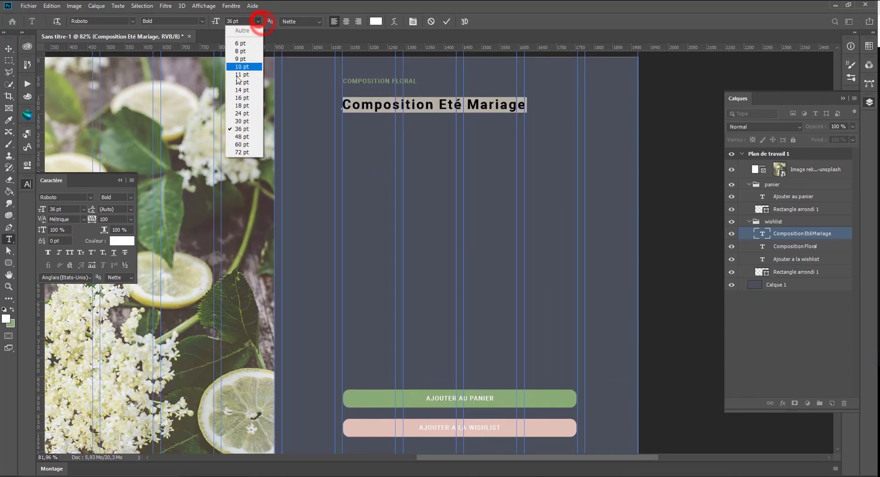
pyautogui.click(243, 136)
pyautogui.click(242, 21)
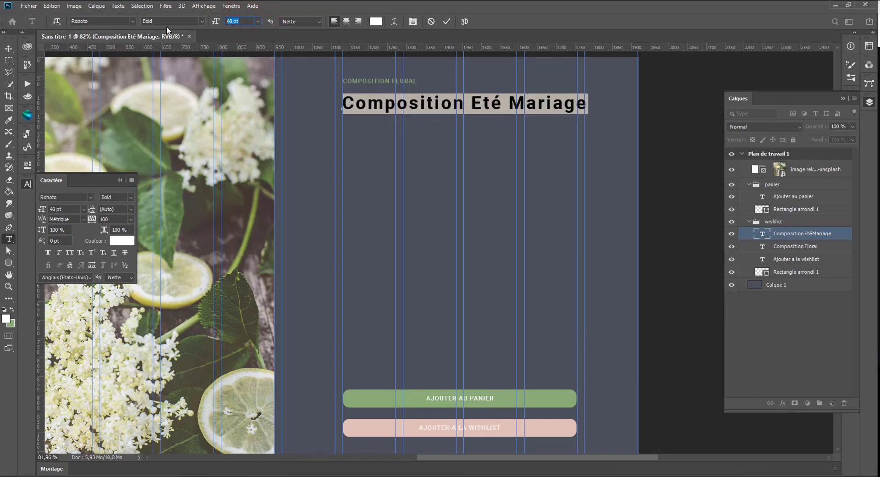
pyautogui.write('10')
pyautogui.press('Return')
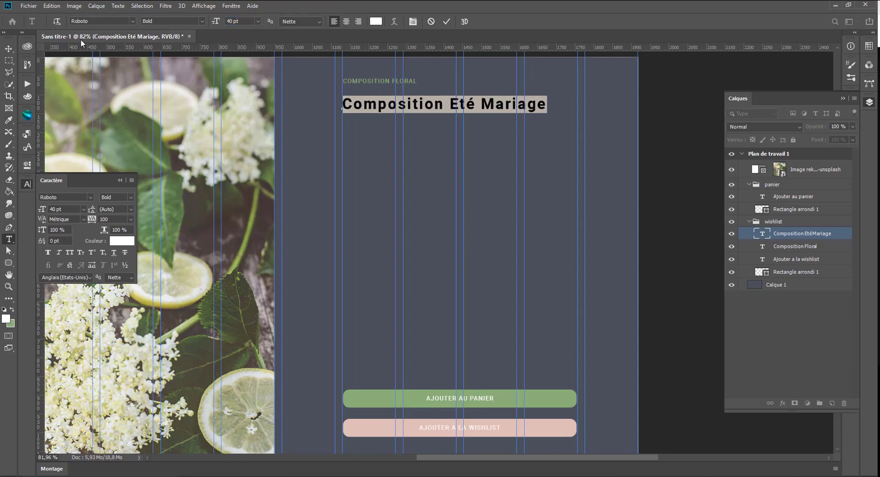
pyautogui.click(11, 47)
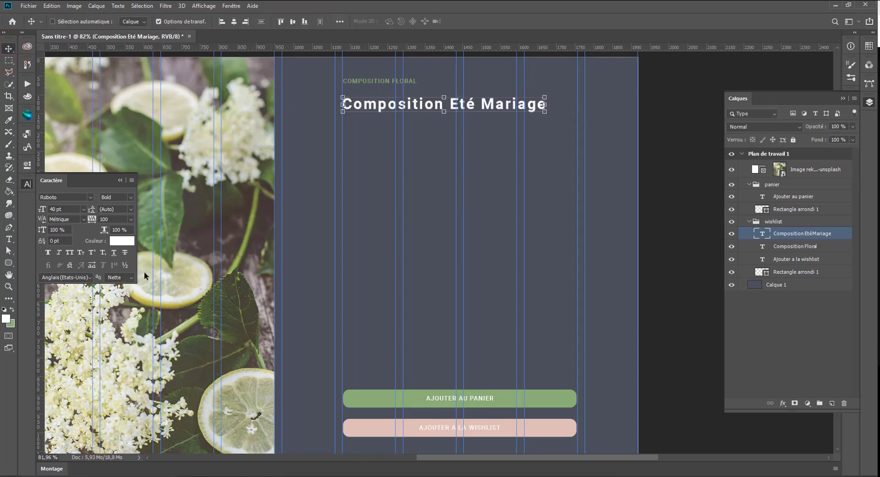
# Add the text "Spécial Wedding" at 16 pt below the "Composition Eté Mariage" title
pyautogui.click(9, 239)
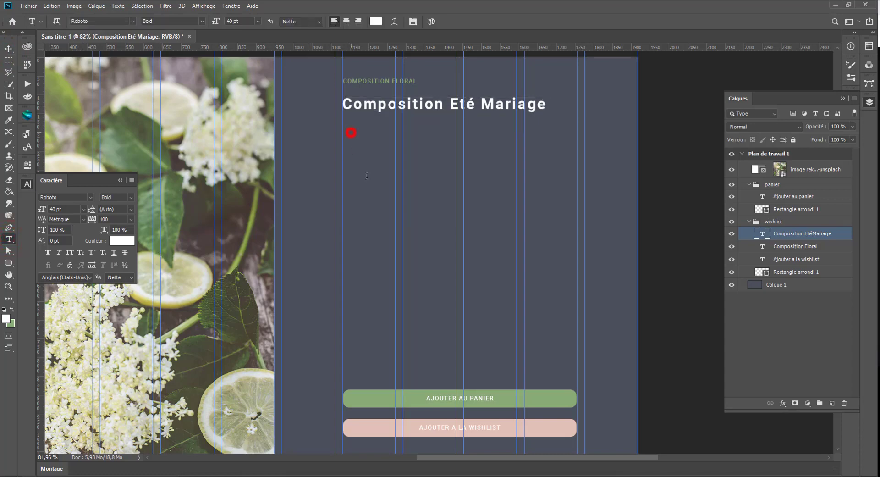
pyautogui.click(351, 132)
pyautogui.click(258, 21)
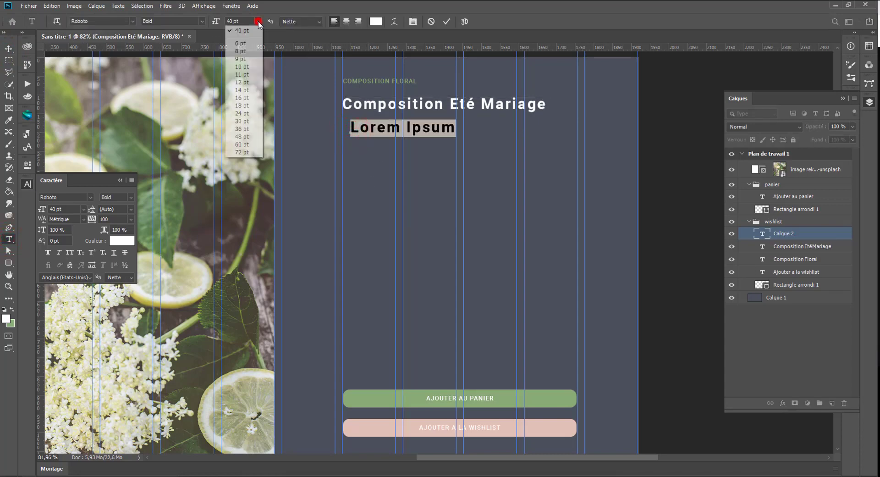
pyautogui.click(239, 97)
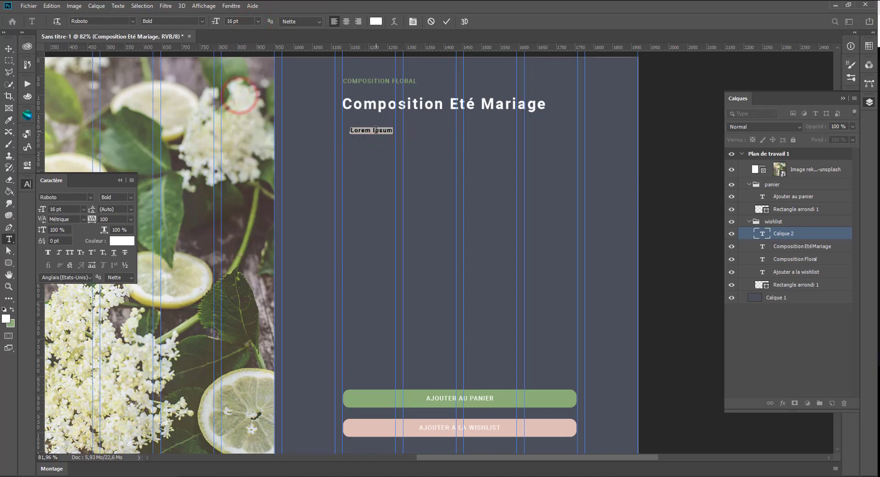
pyautogui.write('Spécial')
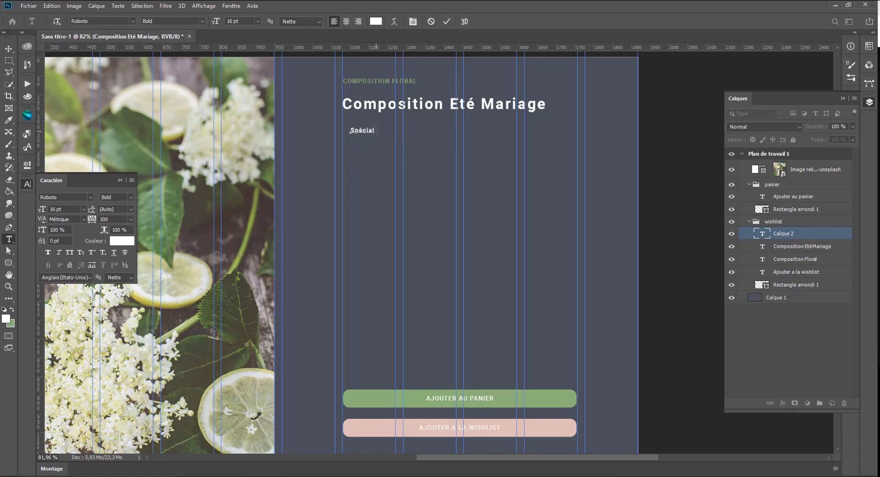
pyautogui.write(' Wedding')
# Set the font style of the whole "Spécial Wedding" text to Bold Italic
pyautogui.click(202, 21)
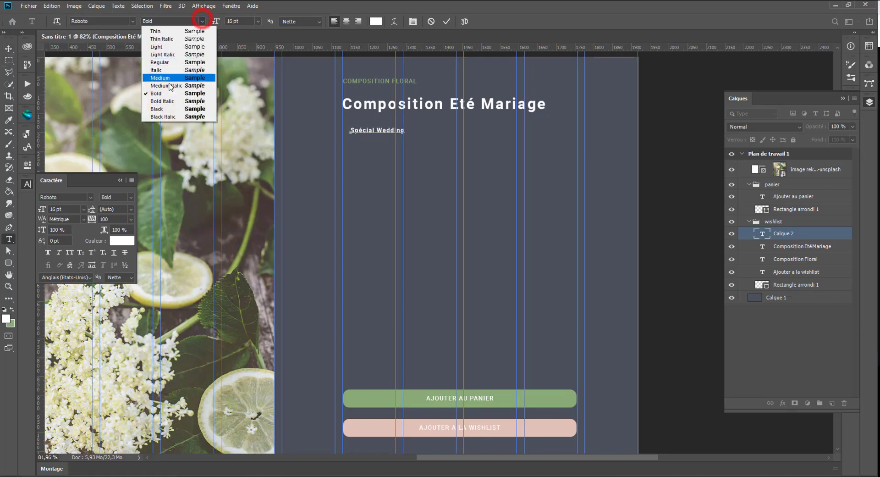
pyautogui.click(160, 101)
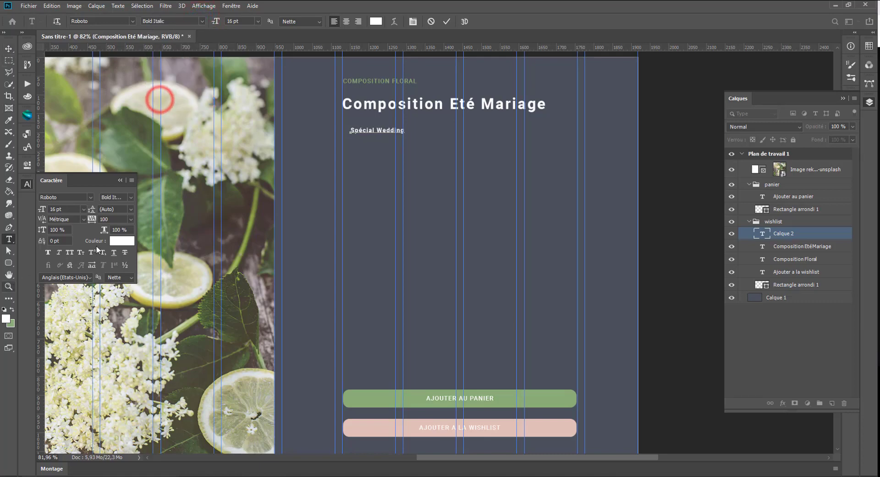
pyautogui.hotkey('ctrl', 'z')
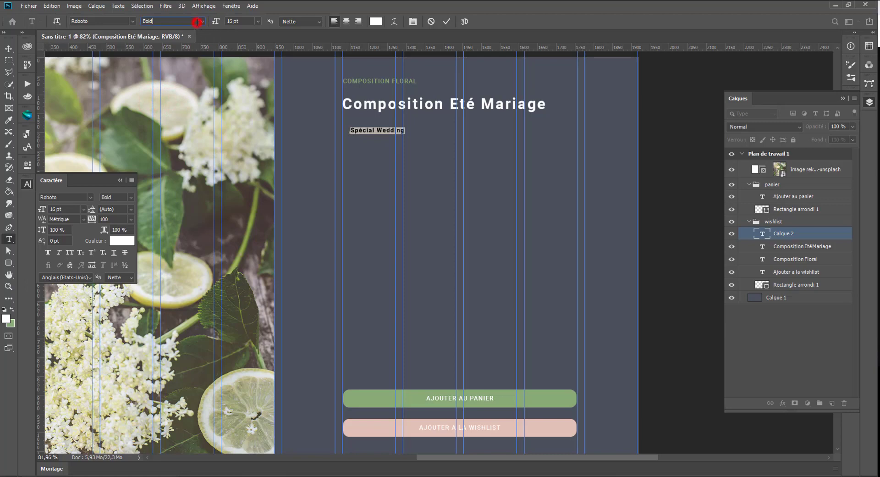
pyautogui.click(197, 22)
pyautogui.click(158, 101)
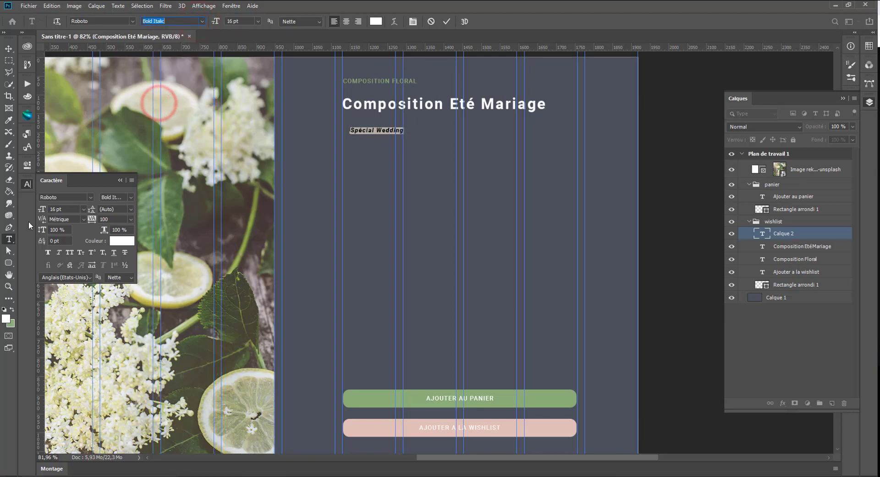
# Recolor the whole "Spécial Wedding" text with a lighter shade of the panel's blue-grey, about #68717f
pyautogui.click(6, 318)
pyautogui.click(376, 194)
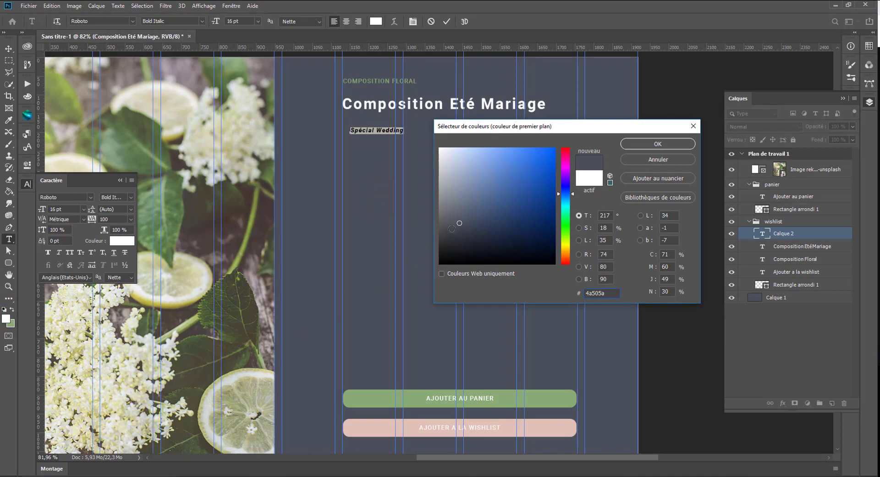
pyautogui.click(457, 213)
pyautogui.click(657, 143)
pyautogui.click(383, 133)
pyautogui.doubleClick(390, 132)
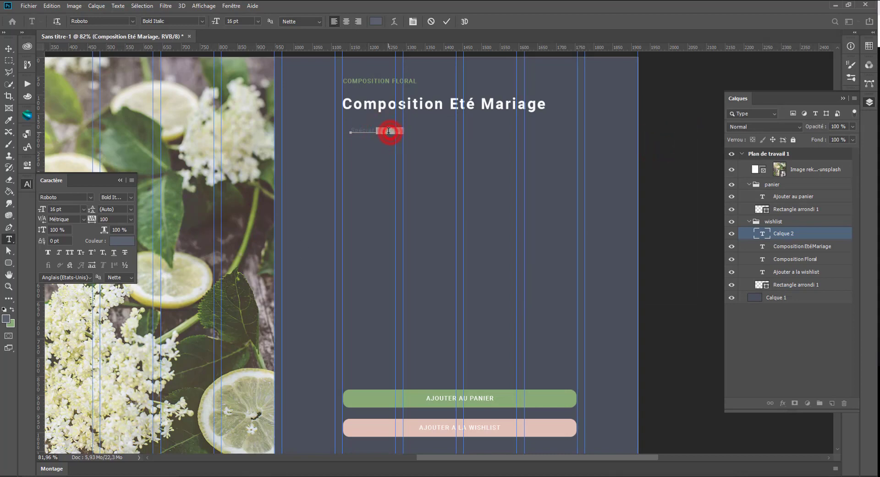
pyautogui.tripleClick(369, 130)
pyautogui.click(6, 315)
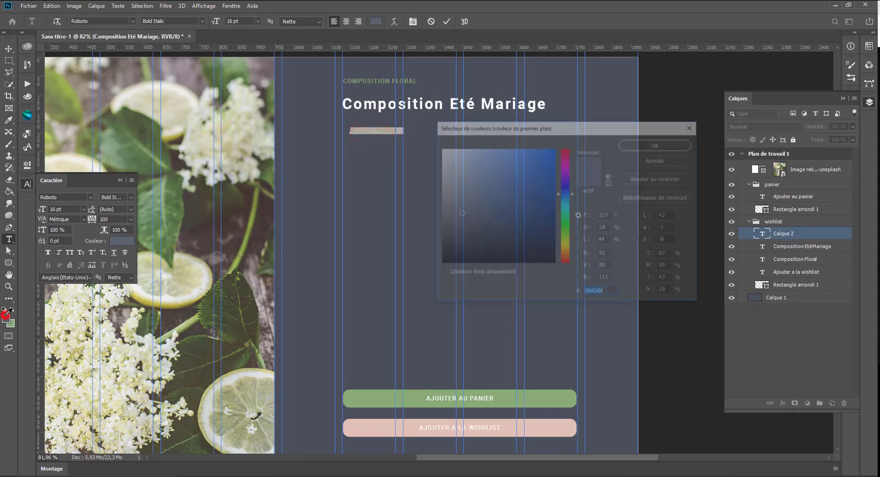
pyautogui.click(459, 202)
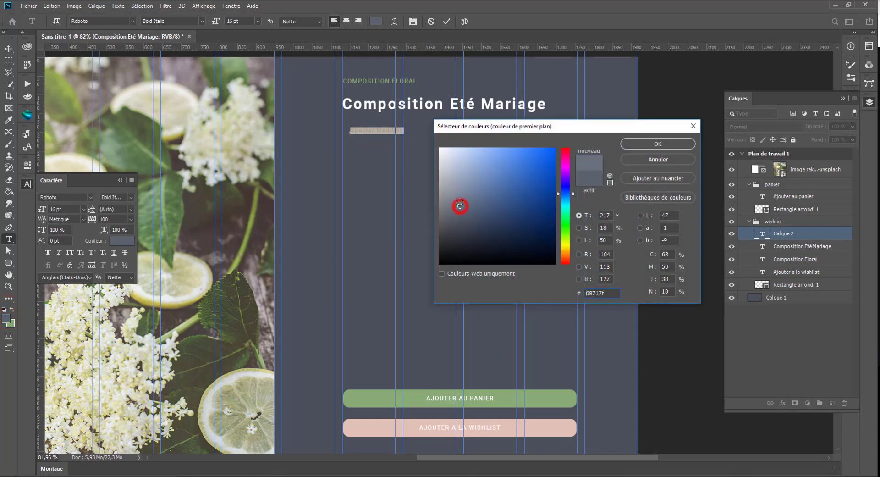
pyautogui.click(656, 144)
# Move the "Spécial Wedding" text directly under the title, lined up with the title's left edge
pyautogui.click(8, 48)
pyautogui.moveTo(381, 161); pyautogui.dragTo(373, 150)
pyautogui.moveTo(373, 150); pyautogui.dragTo(374, 150)
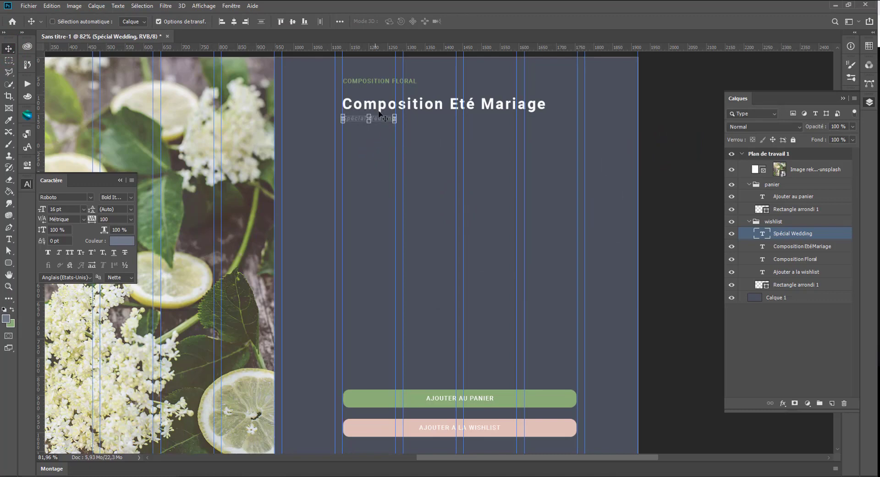
# Move the "Composition Eté Mariage" title and "Spécial Wedding" subtitle together up 20 px, closer to the "Composition Floral" text
pyautogui.keyDown('ctrl'); pyautogui.keyDown('shift'); pyautogui.click(374, 105); pyautogui.keyUp('shift'); pyautogui.keyUp('ctrl')
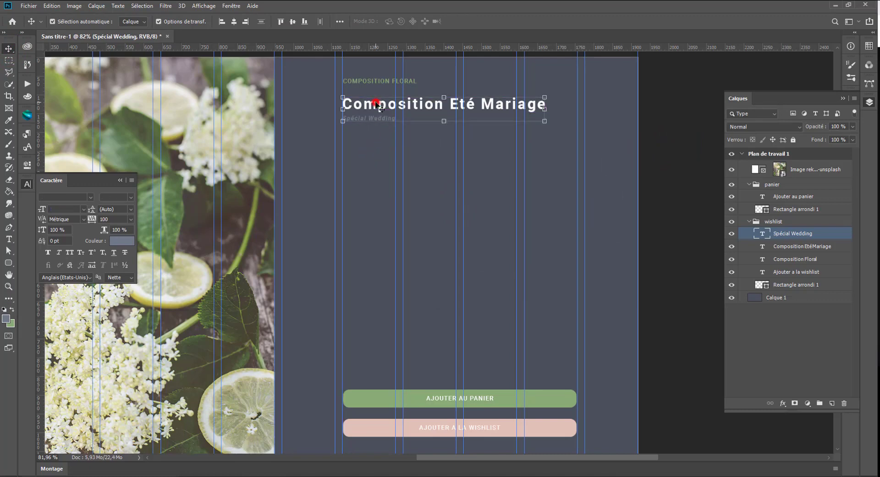
pyautogui.keyDown('ctrl'); pyautogui.keyDown('shift'); pyautogui.click(378, 82); pyautogui.keyUp('shift'); pyautogui.keyUp('ctrl')
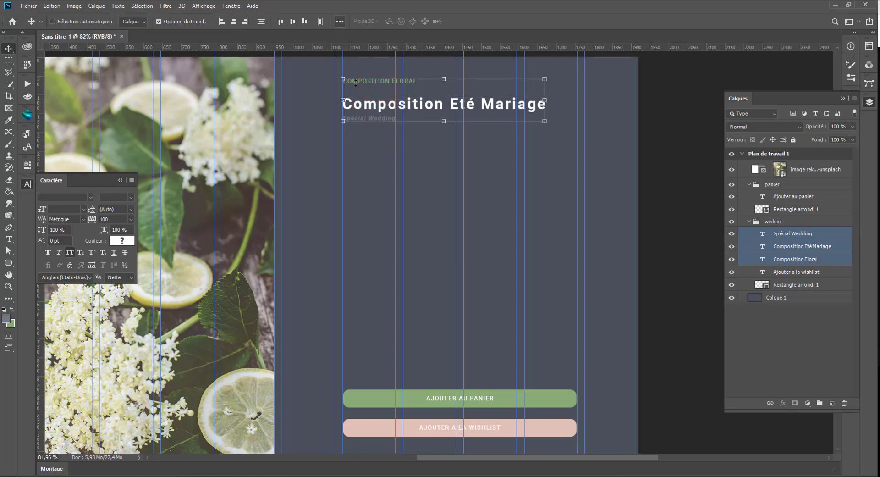
pyautogui.keyDown('ctrl'); pyautogui.click(796, 258); pyautogui.keyUp('ctrl')
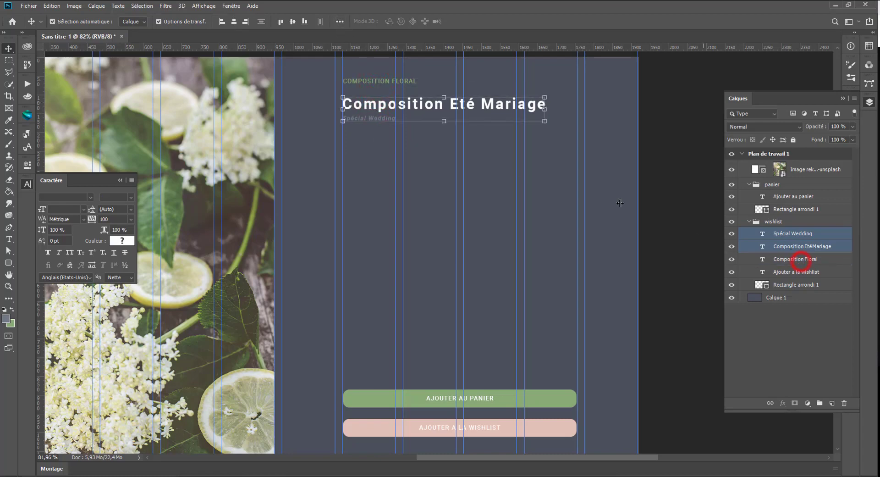
pyautogui.keyDown('ctrl'); pyautogui.click(394, 105); pyautogui.keyUp('ctrl')
pyautogui.moveTo(393, 105); pyautogui.dragTo(393, 97)
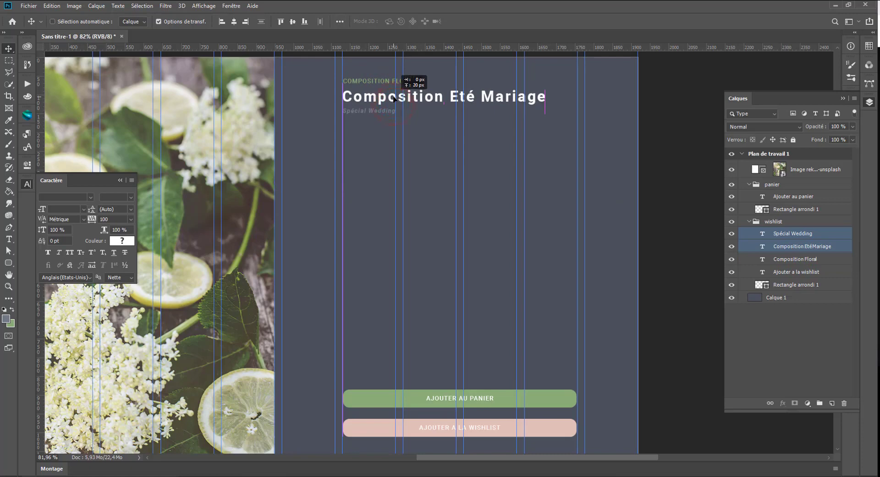
# Place the three heading text layers above the "panier" group and group them under the name "titre"
pyautogui.keyDown('ctrl'); pyautogui.click(802, 259); pyautogui.keyUp('ctrl')
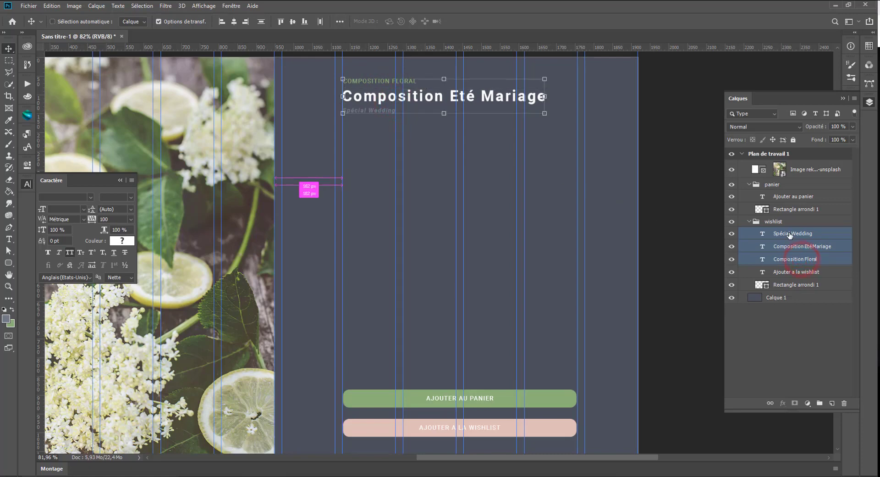
pyautogui.moveTo(779, 234); pyautogui.dragTo(779, 184)
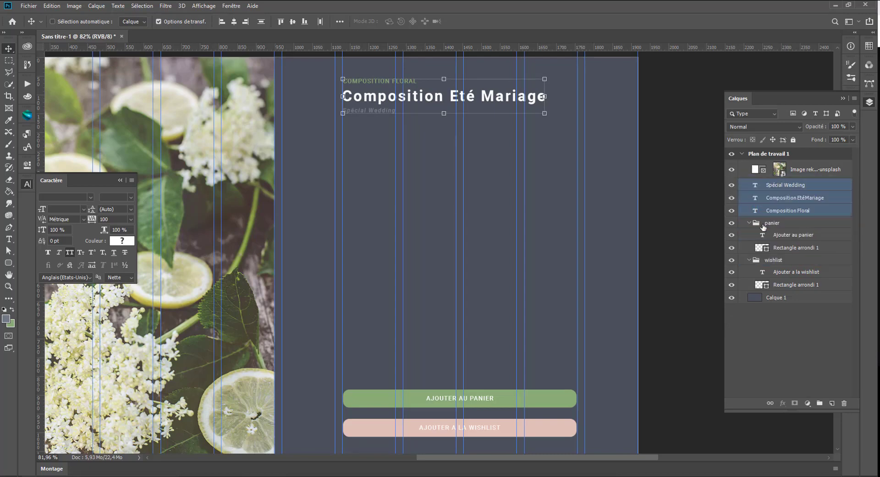
pyautogui.hotkey('ctrl', 'g')
pyautogui.doubleClick(779, 184)
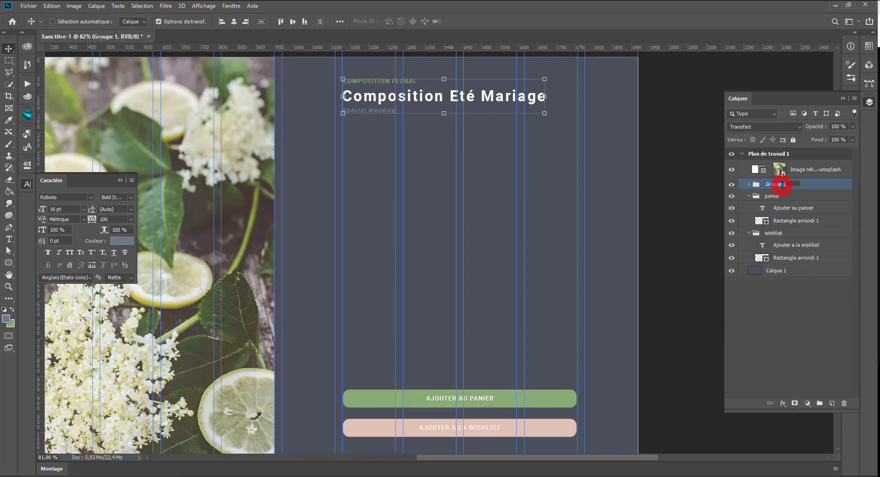
pyautogui.write('titre')
pyautogui.press('Return')
# Try left-aligning the three texts in the "titre" group and evening out their vertical spacing, and undo the result
pyautogui.click(749, 184)
pyautogui.click(781, 196)
pyautogui.keyDown('shift'); pyautogui.click(786, 222); pyautogui.keyUp('shift')
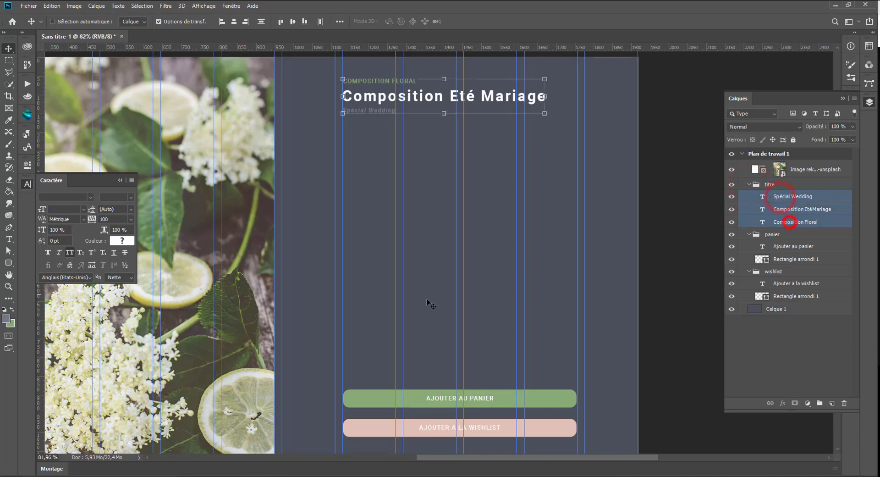
pyautogui.click(339, 22)
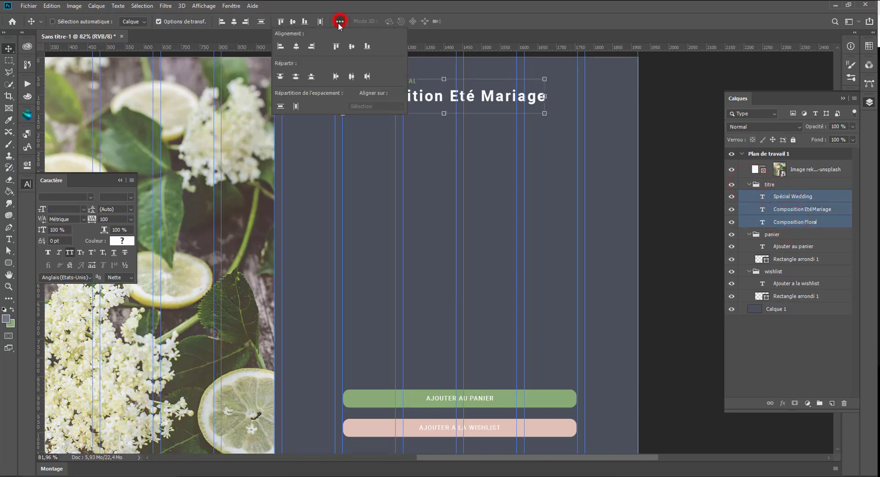
pyautogui.click(280, 47)
pyautogui.click(280, 107)
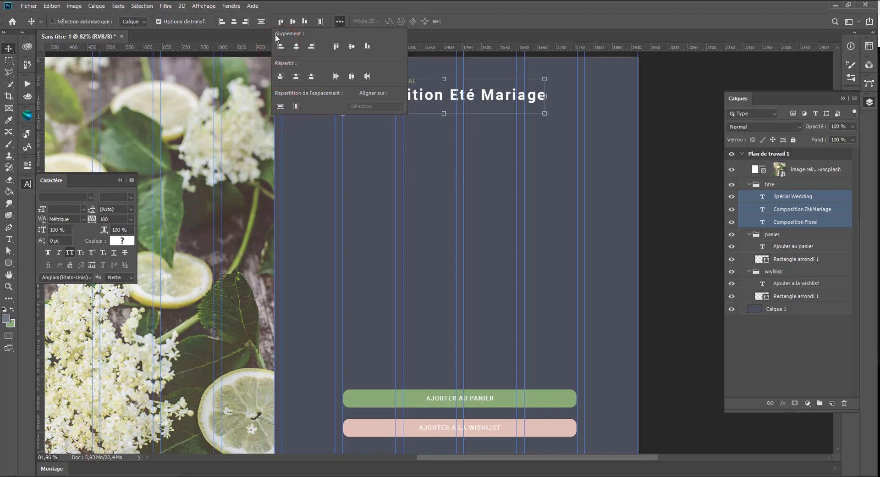
pyautogui.click(339, 21)
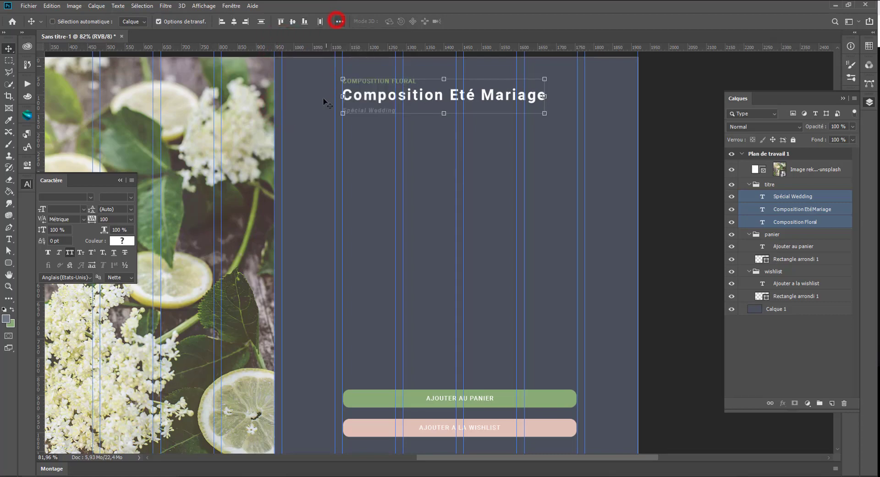
pyautogui.click(8, 59)
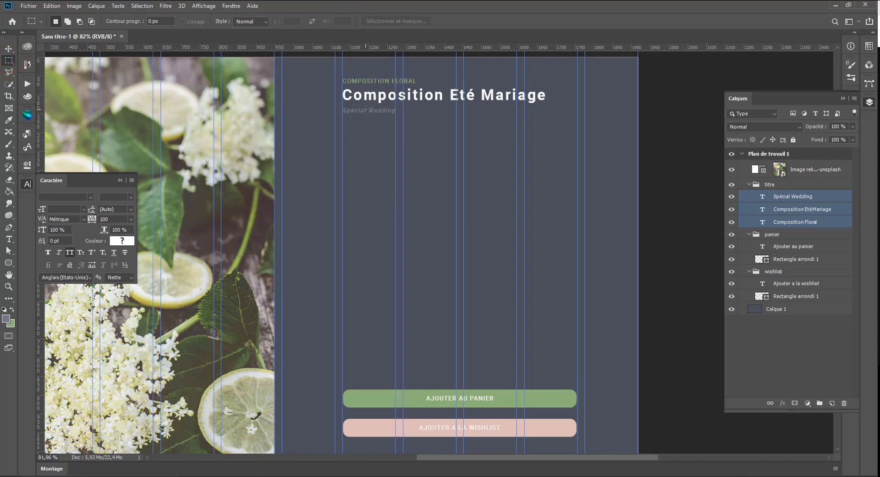
pyautogui.hotkey('ctrl', 'z')
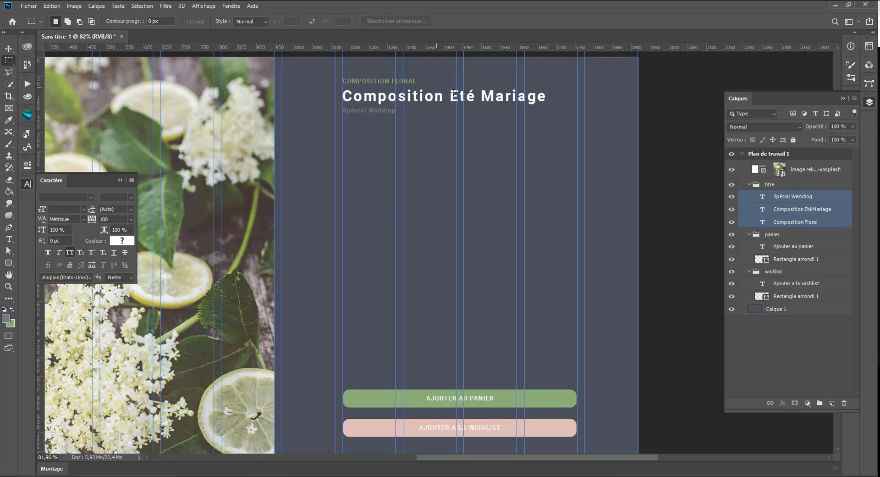
# Nudge the "Composition Eté Mariage" title down 5 px on its own
pyautogui.click(764, 208)
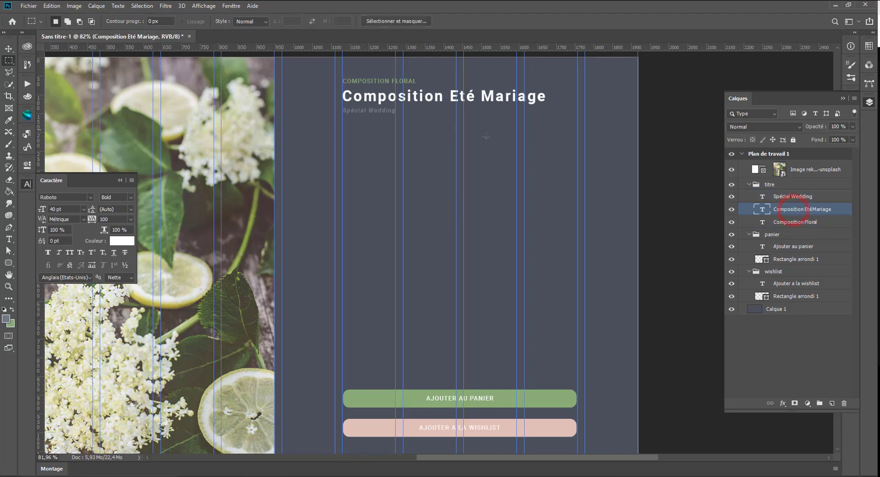
pyautogui.click(8, 48)
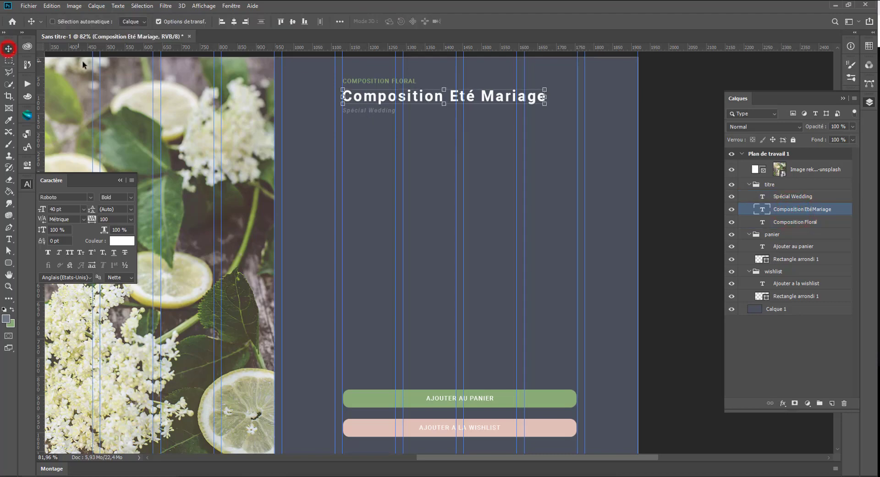
pyautogui.press('Down')
pyautogui.press('Down')
pyautogui.press('Down')
pyautogui.press('Down')
pyautogui.press('Down')
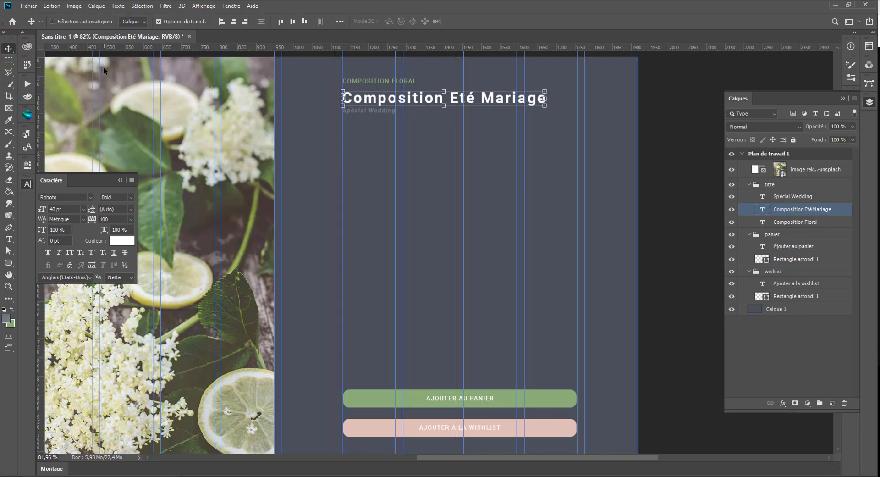
# Nudge the "Spécial Wedding" and "Composition Eté Mariage" texts slightly down together
pyautogui.click(8, 60)
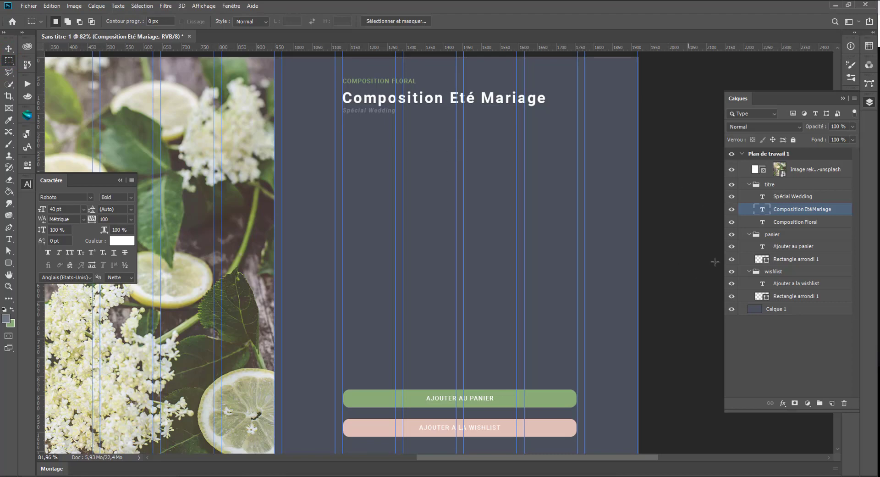
pyautogui.keyDown('ctrl'); pyautogui.click(793, 196); pyautogui.keyUp('ctrl')
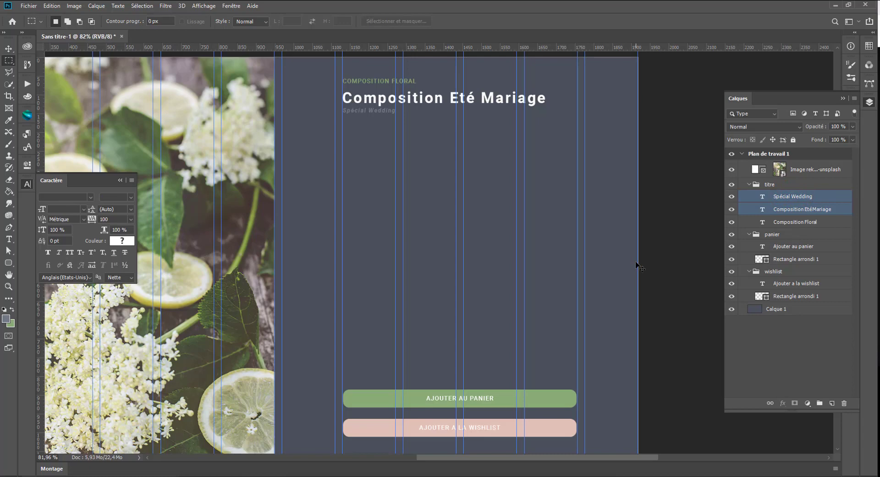
pyautogui.click(8, 48)
pyautogui.press('Down')
pyautogui.press('Down')
pyautogui.press('Down')
pyautogui.press('Down')
pyautogui.press('Down')
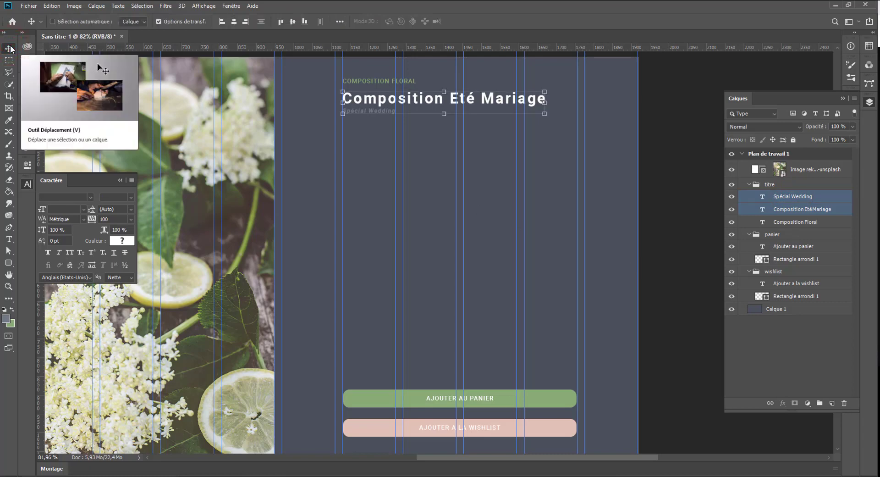
# Hide the guides and move the whole "titre" group down 60 px
pyautogui.hotkey('ctrl', 'h')
pyautogui.scroll(-3, 408, 181)
pyautogui.scroll(1, 408, 181)
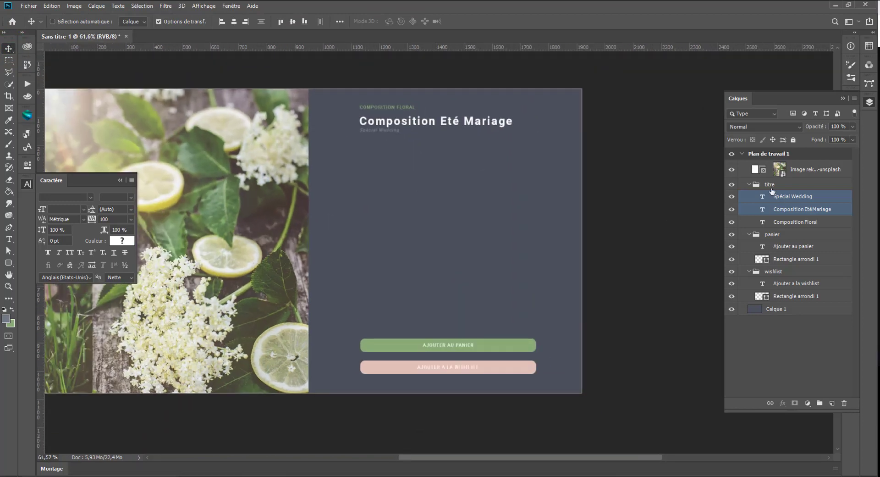
pyautogui.click(761, 184)
pyautogui.hotkey('shift', 'Down')
pyautogui.hotkey('shift', 'Down')
pyautogui.hotkey('shift', 'Down')
pyautogui.hotkey('shift', 'Down')
pyautogui.hotkey('shift', 'Down')
pyautogui.hotkey('shift', 'Down')
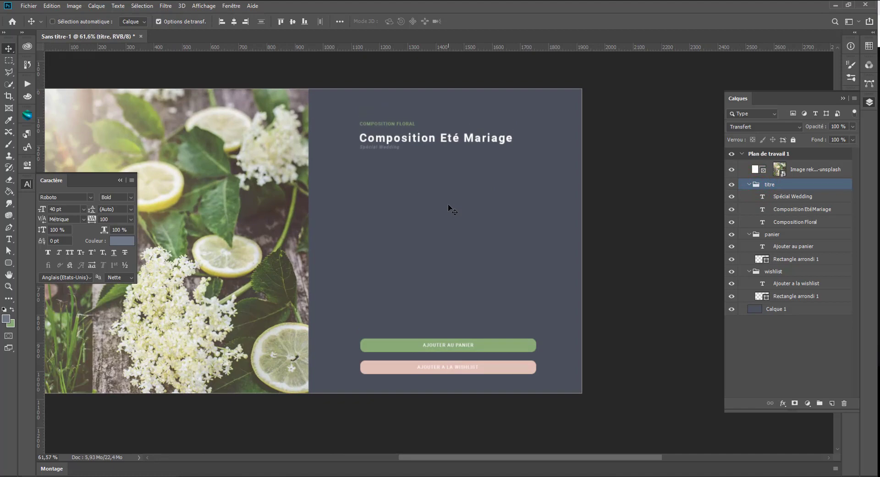
# Combine the "panier" and "wishlist" groups into one group named "bouton"
pyautogui.click(772, 234)
pyautogui.keyDown('shift'); pyautogui.click(773, 272); pyautogui.keyUp('shift')
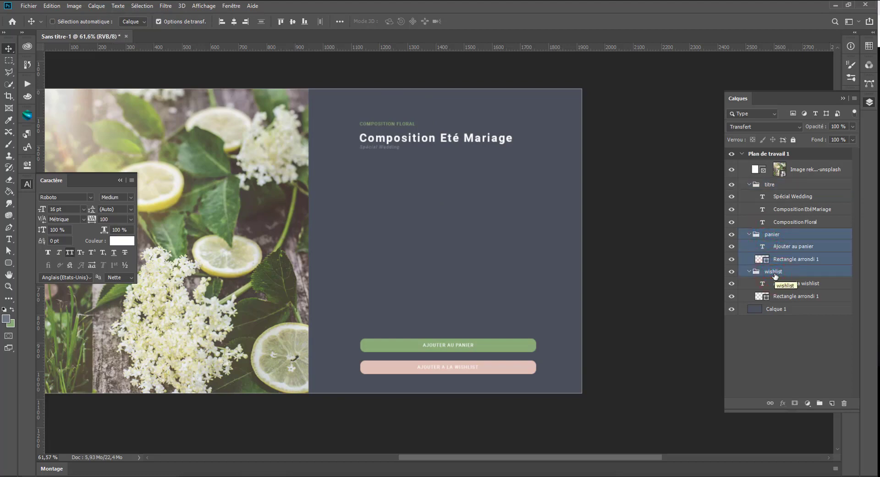
pyautogui.click(749, 234)
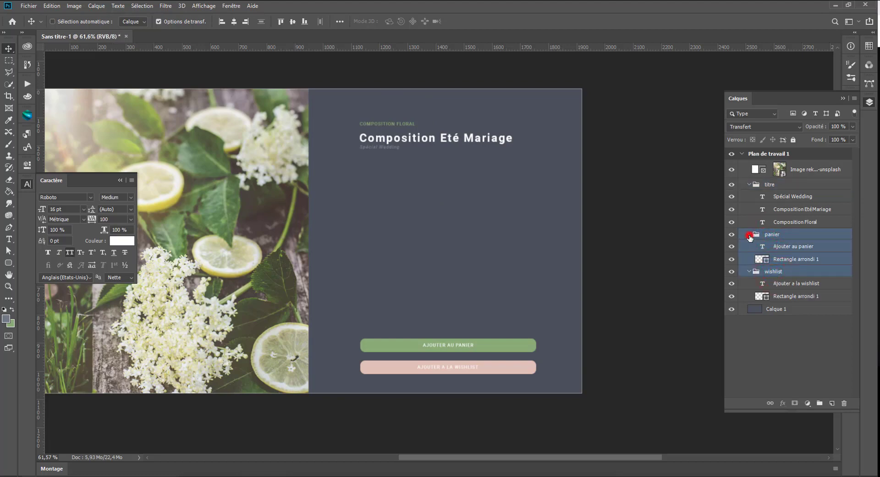
pyautogui.hotkey('ctrl', 'g')
pyautogui.doubleClick(775, 235)
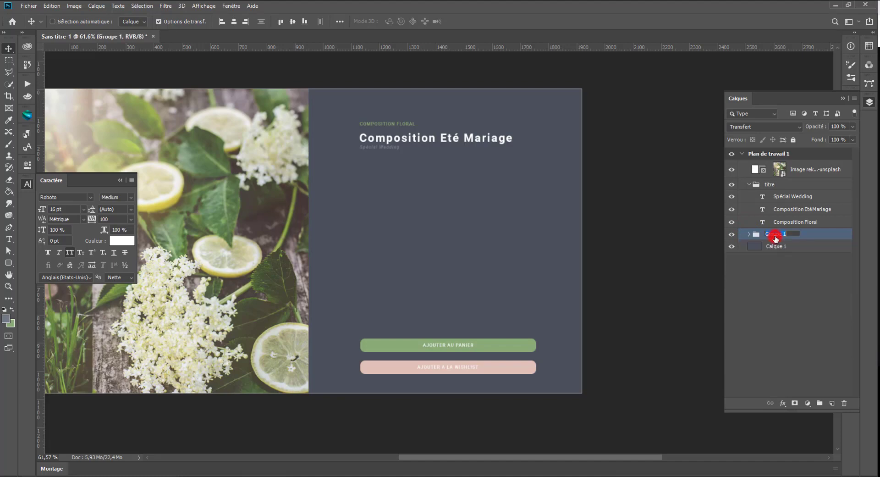
pyautogui.write('boutro')
pyautogui.press('Return')
# Move the "bouton" group with both buttons up 30 px
pyautogui.hotkey('shift', 'Up')
pyautogui.hotkey('shift', 'Up')
pyautogui.hotkey('shift', 'Up')
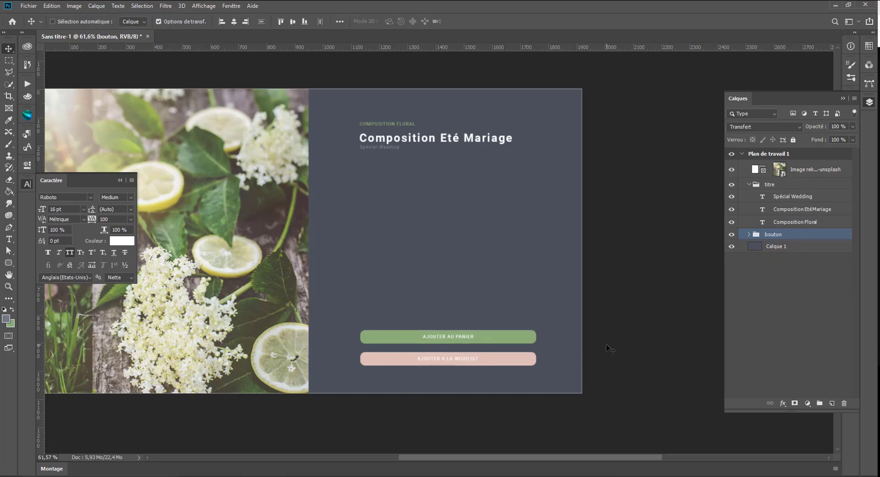
# Collapse the "titre" group and save the document as "atelier 3" in the psd folder
pyautogui.click(750, 184)
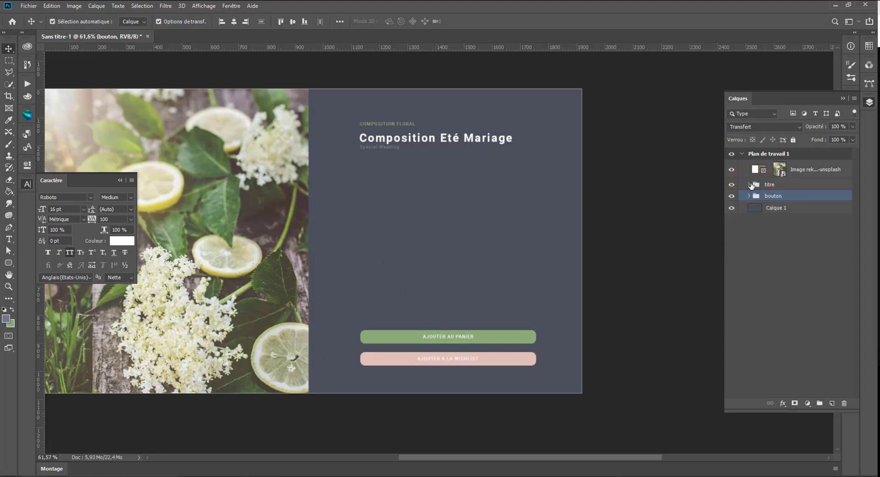
pyautogui.hotkey('ctrl', 's')
pyautogui.write('aterli')
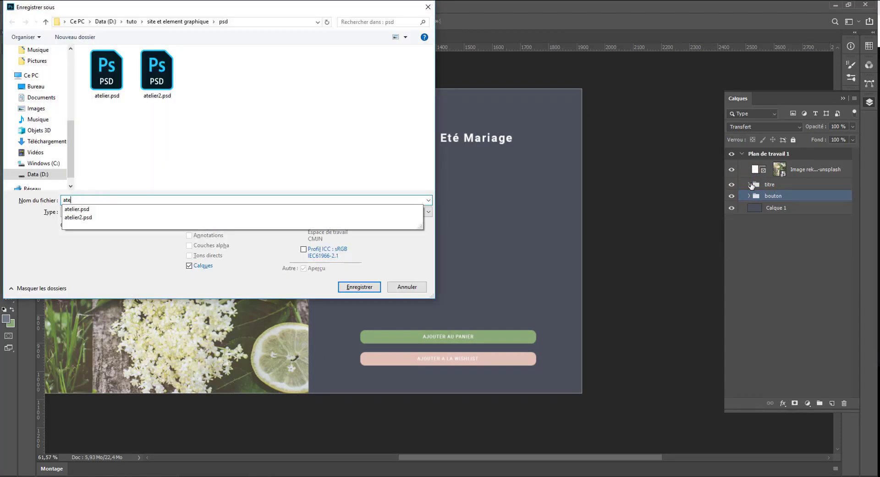
pyautogui.press('BackSpace')
pyautogui.write('lier 3')
pyautogui.press('Return')
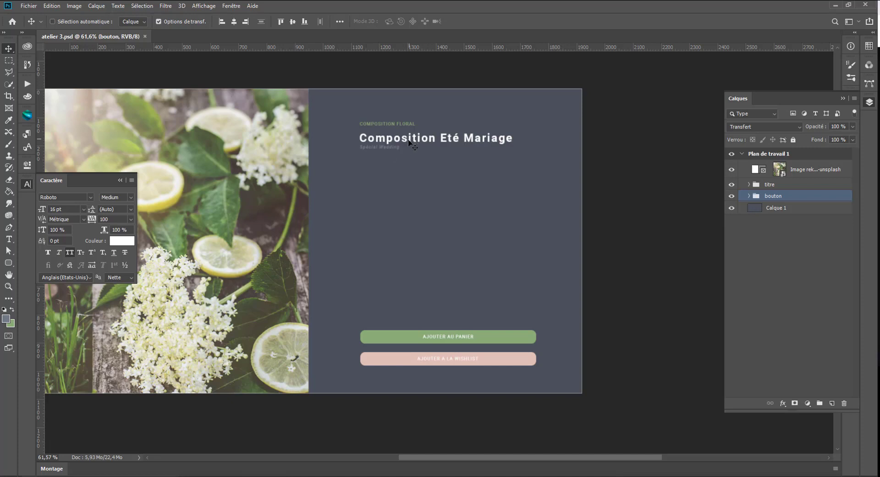
# Show the guides and set the "Spécial Wedding" text to all caps
pyautogui.keyDown('ctrl'); pyautogui.click(372, 147); pyautogui.keyUp('ctrl')
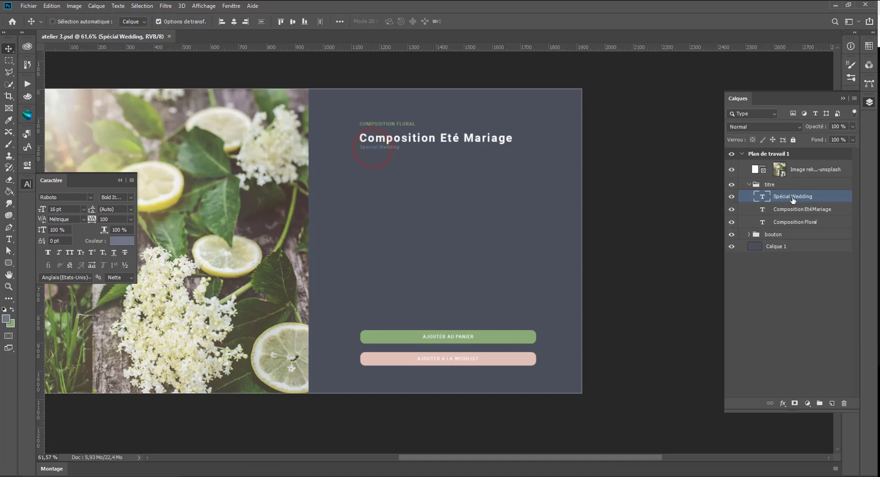
pyautogui.hotkey('ctrl', 'h')
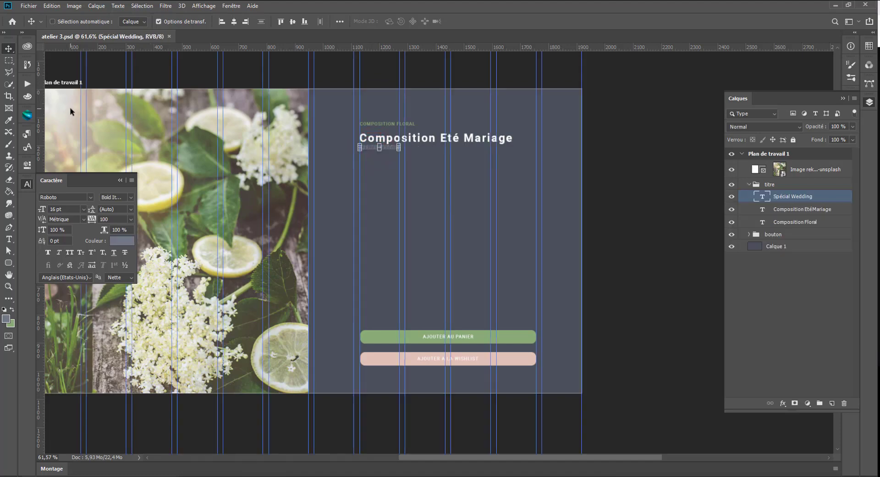
pyautogui.scroll(7, 227, 127)
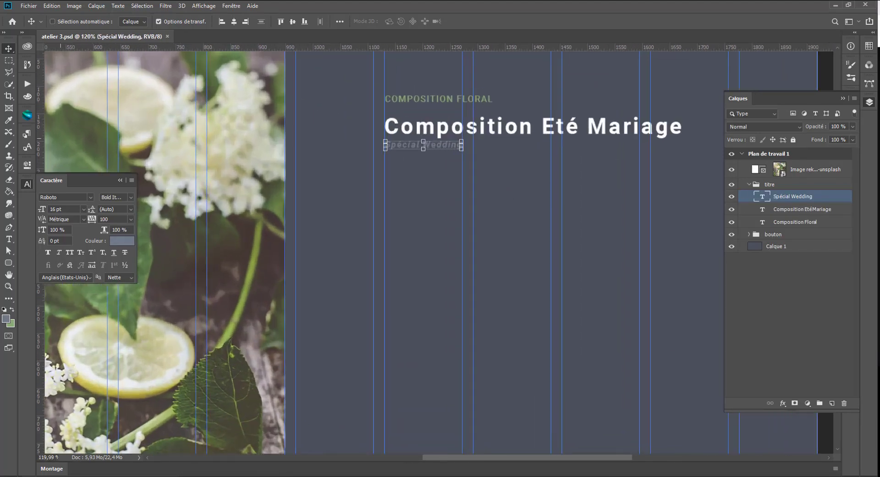
pyautogui.click(70, 253)
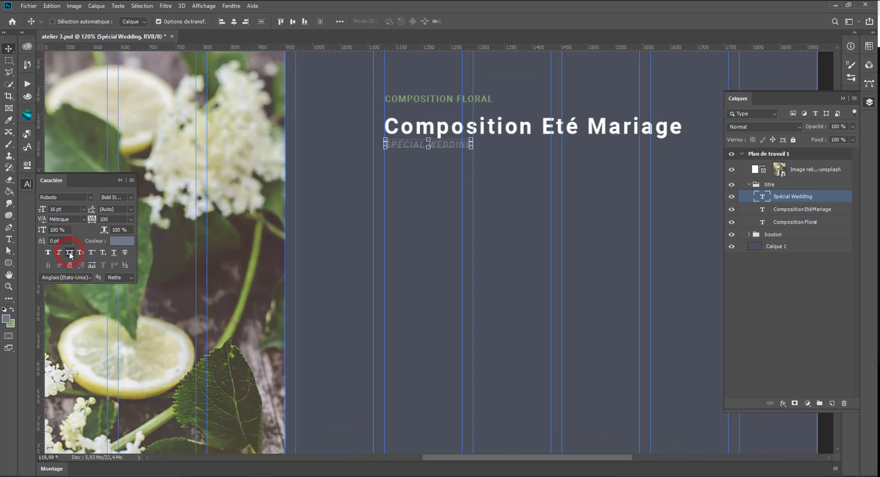
# Hide the guides, nudge the "Spécial Wedding" text down 3 px and save the document
pyautogui.click(8, 50)
pyautogui.hotkey('ctrl', 'h')
pyautogui.press('Down')
pyautogui.press('Down')
pyautogui.press('Down')
pyautogui.press('ctrl')
pyautogui.hotkey('ctrl', 's')
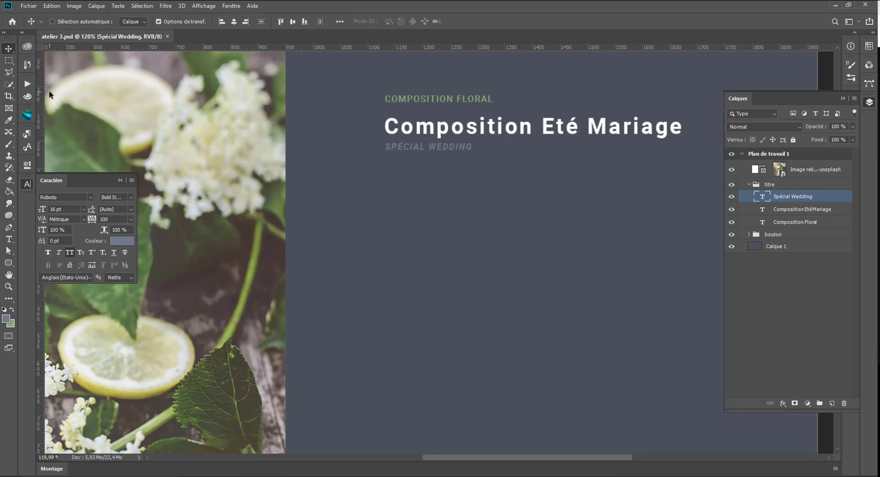
# Nudge the "Spécial Wedding" text down 1 px more and set its tracking to 200
pyautogui.press('Down')
pyautogui.click(130, 218)
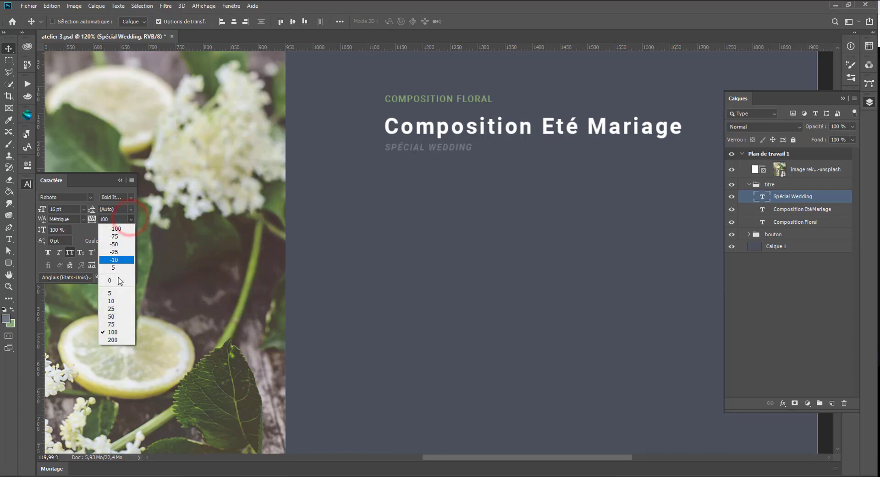
pyautogui.click(118, 339)
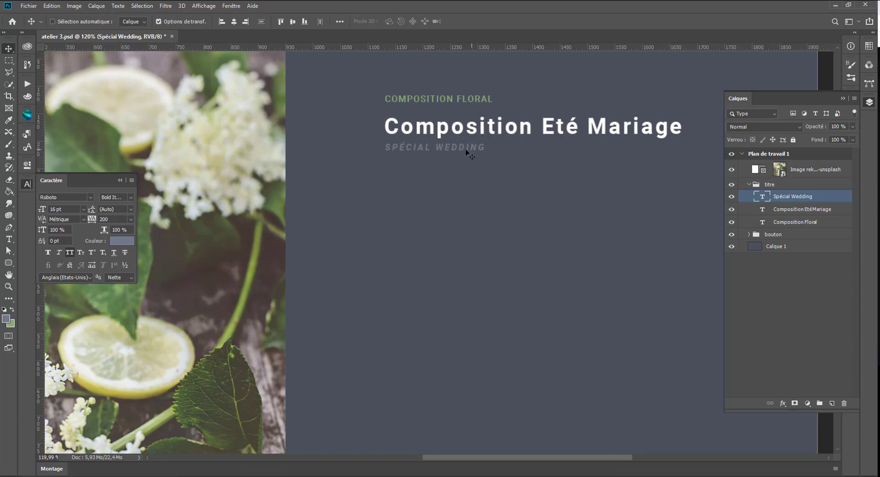
# Save the document with the updated "Spécial Wedding" text
pyautogui.press('ctrl')
pyautogui.click(8, 48)
pyautogui.press('ctrl')
pyautogui.hotkey('ctrl', 's')
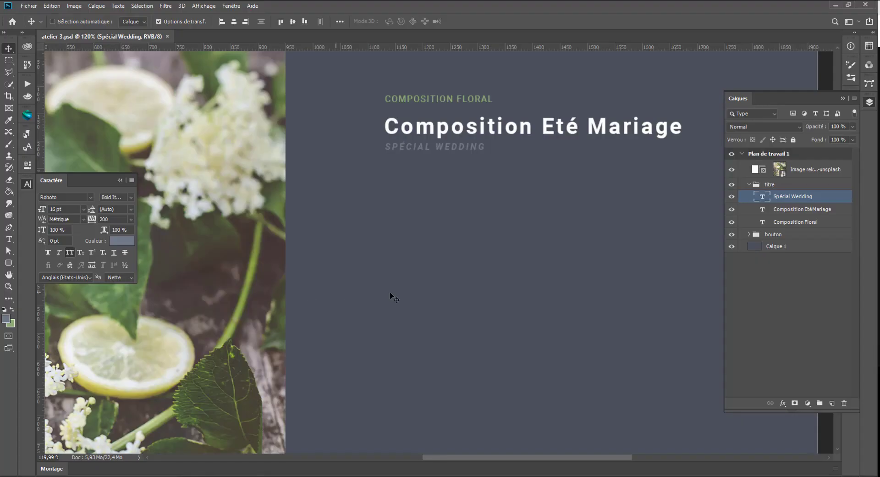
# Show the guides and collapse the "titre" group
pyautogui.scroll(-2, 472, 294)
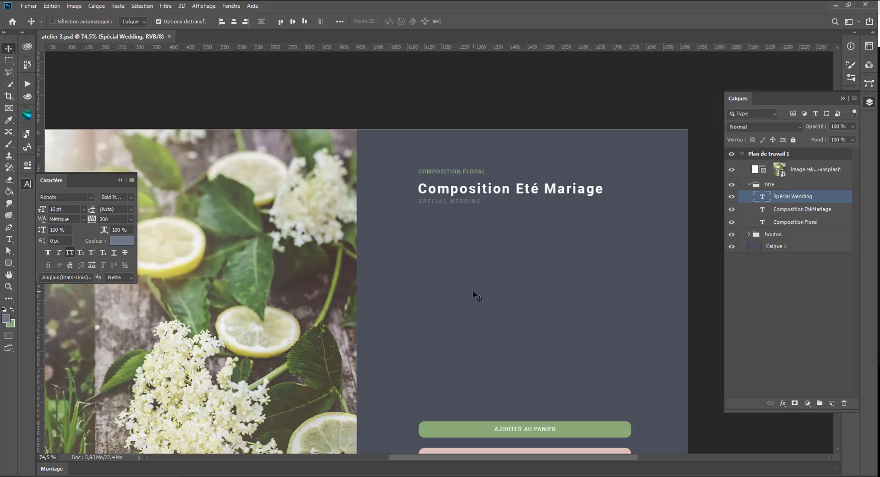
pyautogui.hotkey('ctrl', 'h')
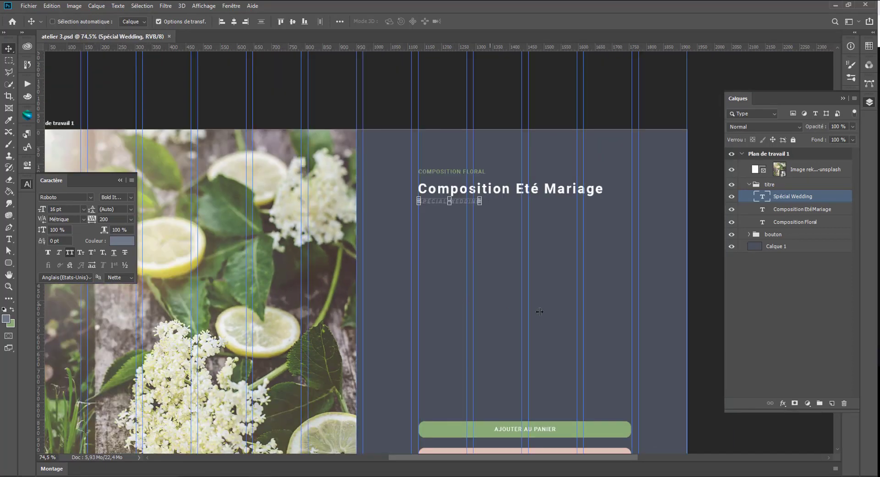
pyautogui.click(749, 185)
pyautogui.click(750, 184)
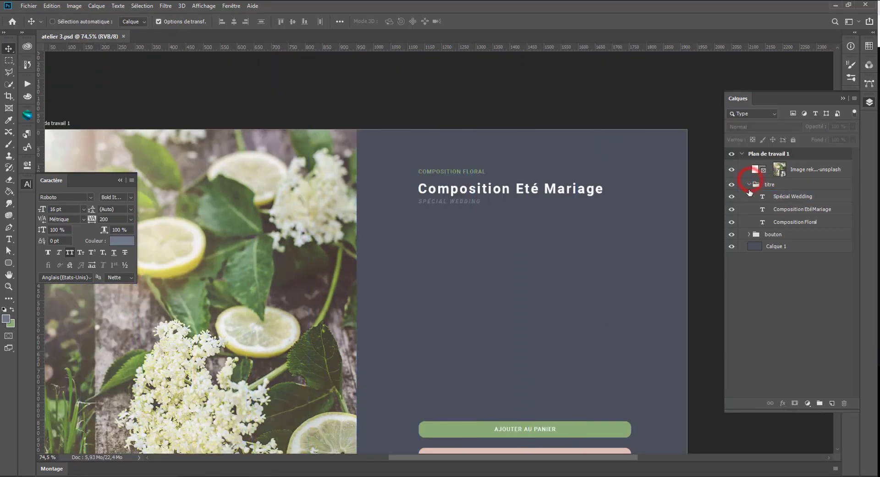
pyautogui.click(605, 213)
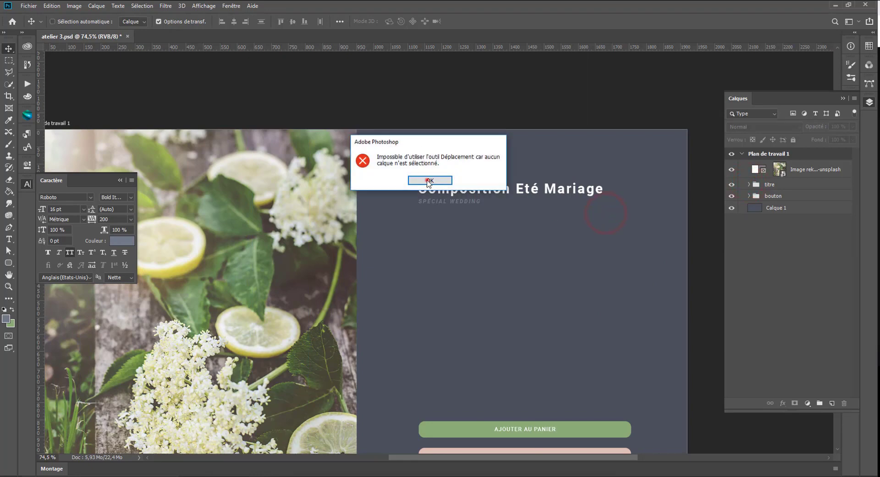
pyautogui.click(427, 179)
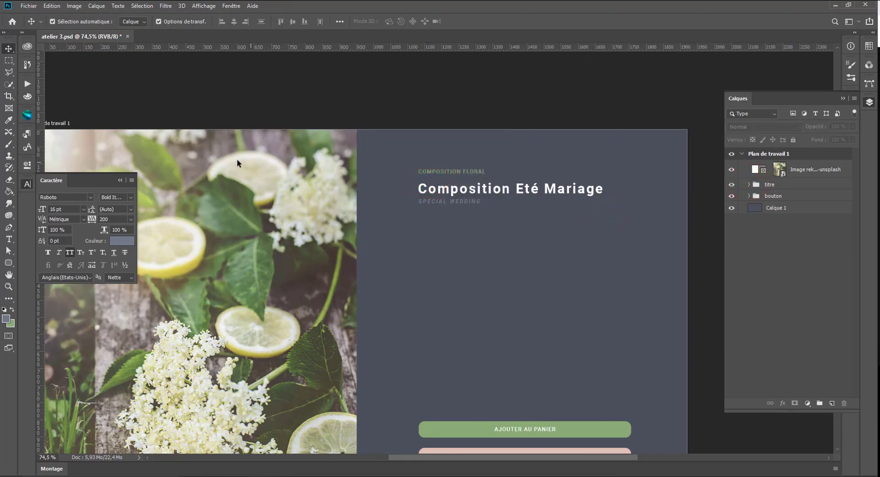
# Add a "75€" text layer above the photo layer, placed below the "Spécial Wedding" subtitle
pyautogui.keyDown('ctrl'); pyautogui.click(150, 139); pyautogui.keyUp('ctrl')
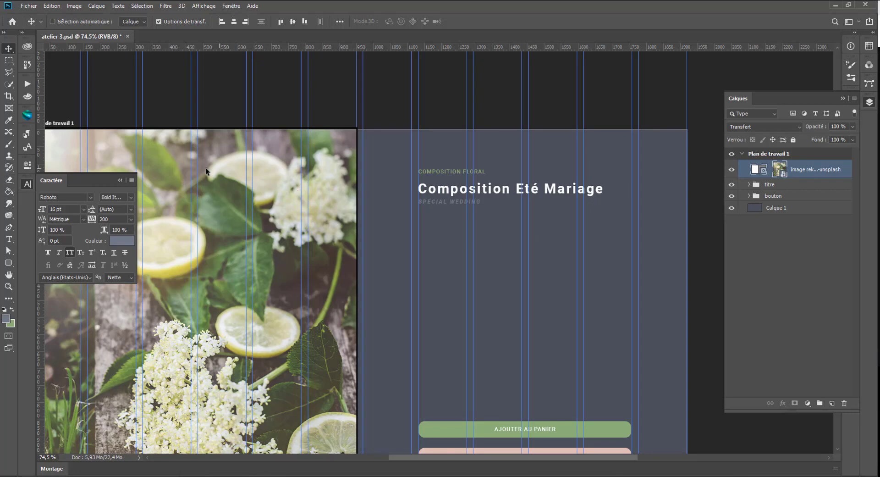
pyautogui.click(9, 239)
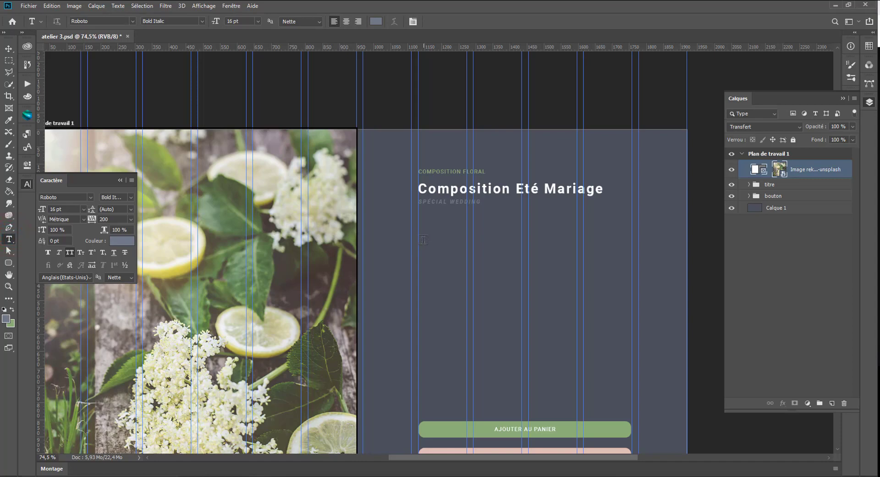
pyautogui.click(422, 238)
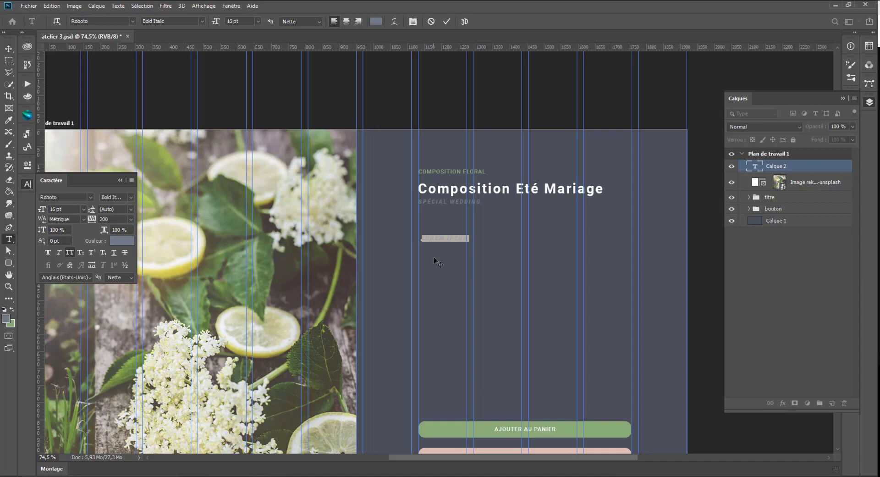
pyautogui.write('15')
pyautogui.hotkey('ctrl', 'a')
# Set the "75€" price text to the Light style at 48 pt
pyautogui.click(202, 21)
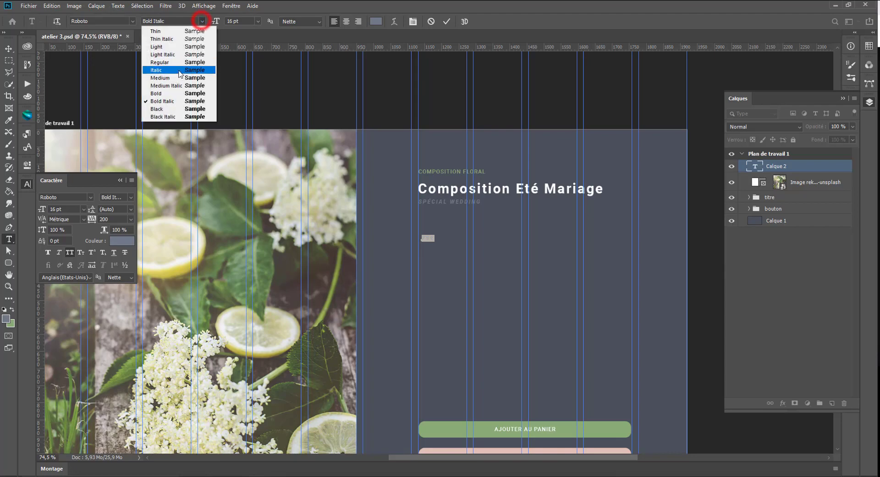
pyautogui.click(165, 78)
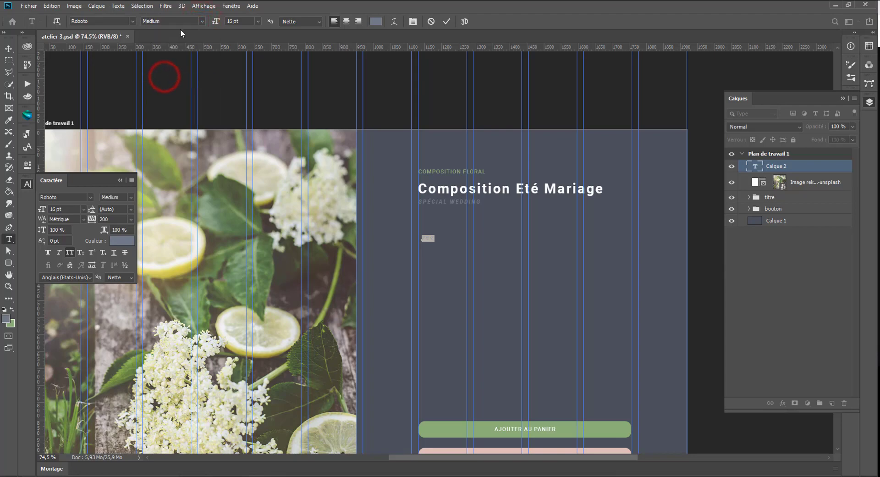
pyautogui.click(258, 21)
pyautogui.click(247, 144)
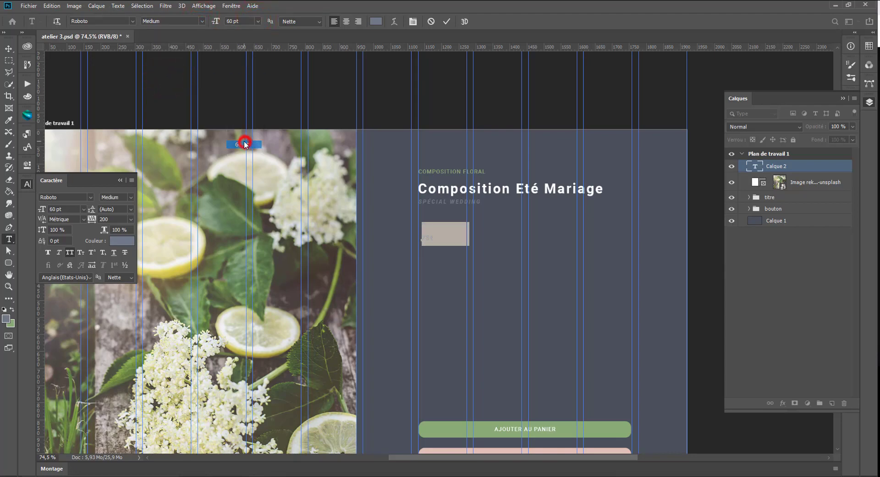
pyautogui.click(197, 21)
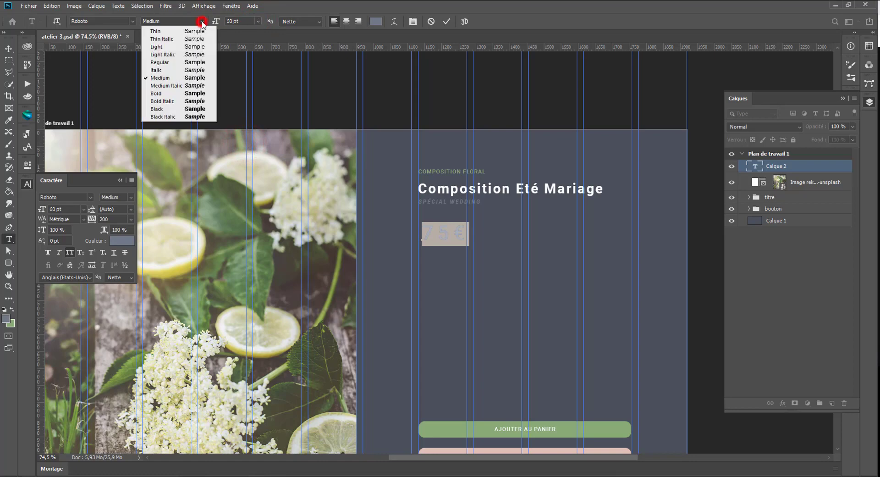
pyautogui.click(165, 48)
pyautogui.click(258, 21)
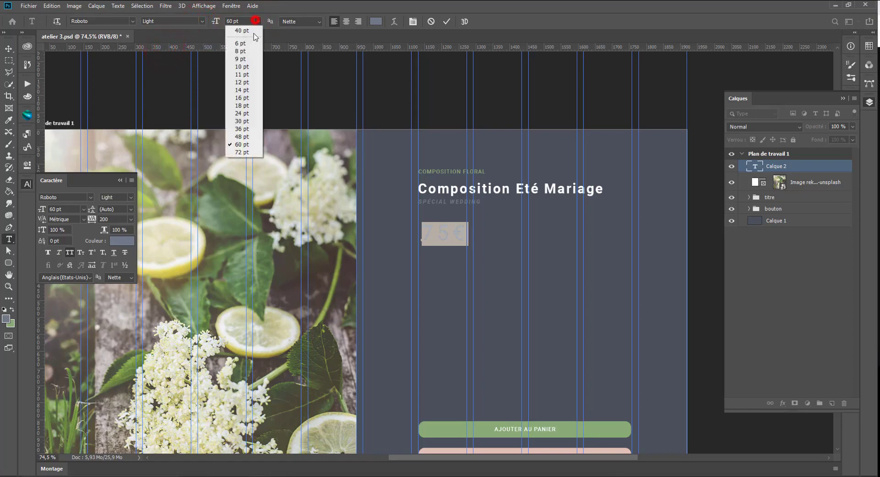
pyautogui.click(243, 133)
# Shift the "75€" text left towards the titles' column guide and colour it white
pyautogui.click(8, 48)
pyautogui.moveTo(451, 236); pyautogui.dragTo(446, 235)
pyautogui.click(9, 239)
pyautogui.doubleClick(442, 235)
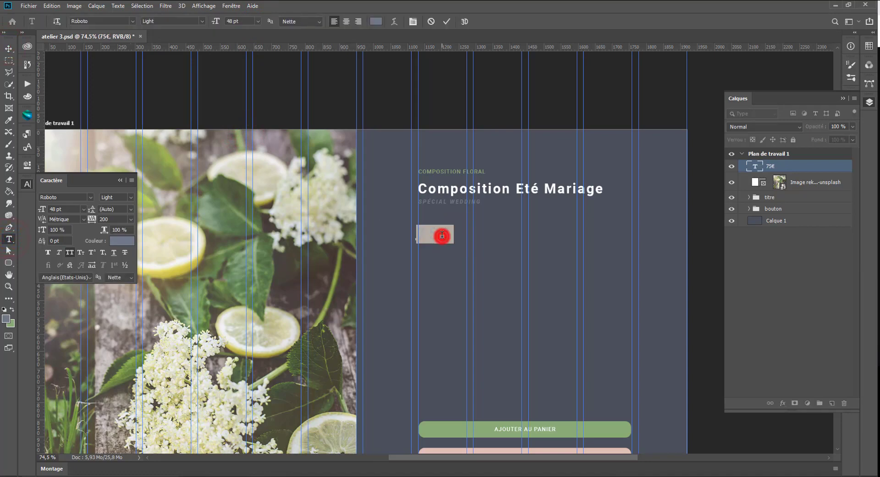
pyautogui.click(4, 310)
pyautogui.click(12, 310)
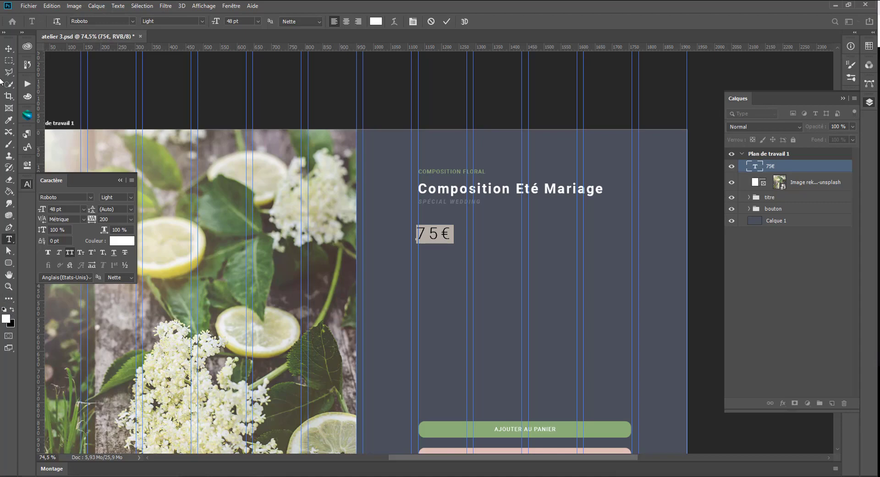
# Move the "75€" text lower, in line with the titles, and add a horizontal guide along its base
pyautogui.click(8, 48)
pyautogui.moveTo(453, 268); pyautogui.dragTo(456, 281)
pyautogui.moveTo(432, 61); pyautogui.dragTo(461, 249)
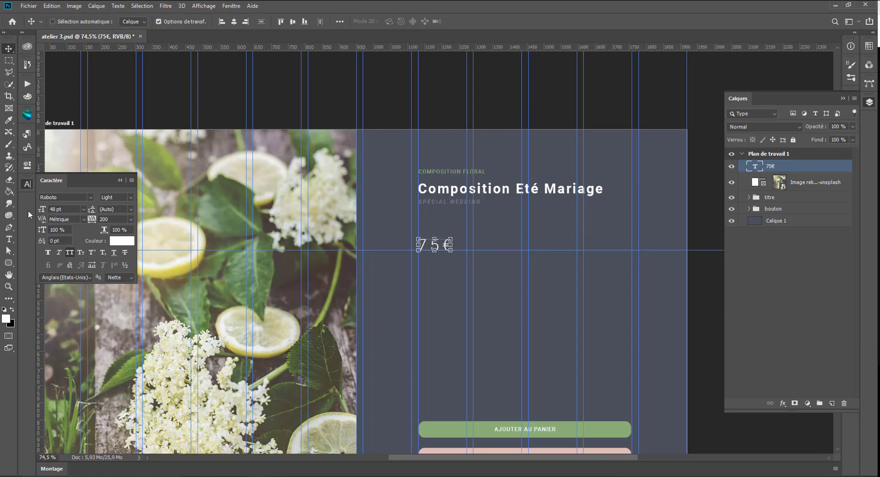
# Activate the Custom Shape tool and choose the solid heart from the shape library
pyautogui.click(8, 263)
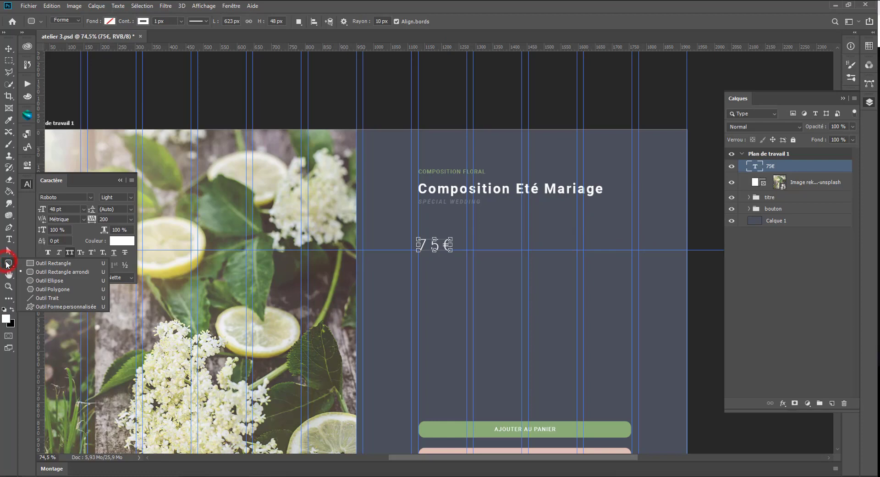
pyautogui.click(65, 306)
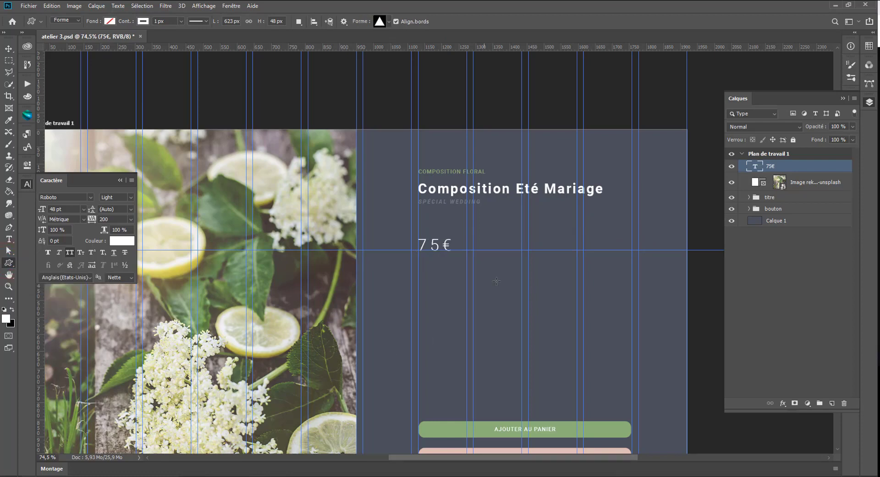
pyautogui.rightClick(526, 274)
pyautogui.scroll(-2, 614, 317)
pyautogui.scroll(2, 737, 351)
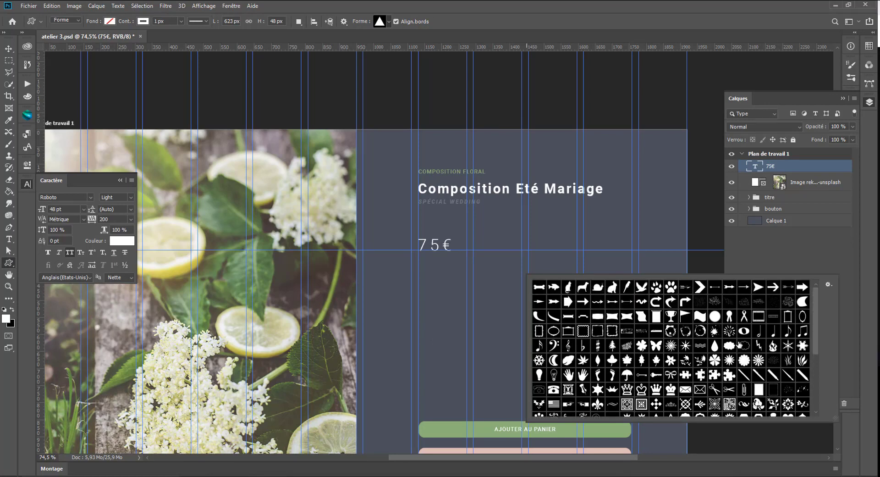
pyautogui.scroll(-8, 739, 343)
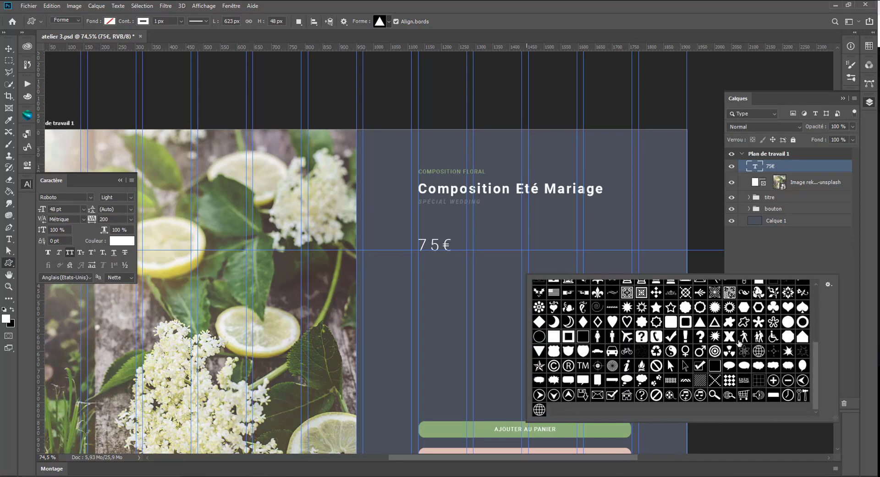
pyautogui.scroll(3, 590, 339)
pyautogui.scroll(5, 590, 339)
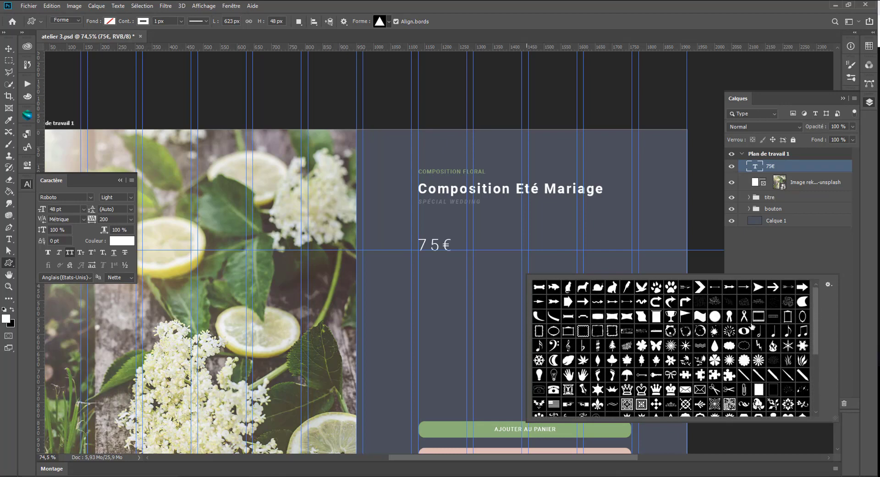
pyautogui.click(828, 285)
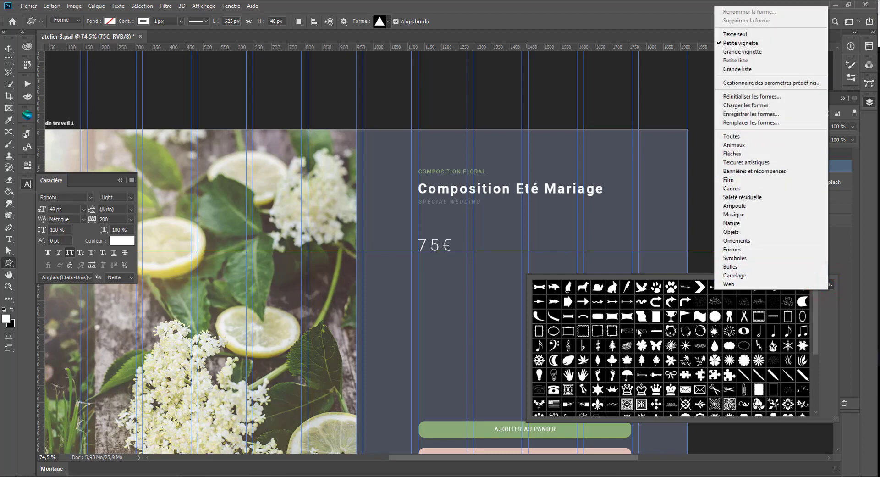
pyautogui.click(812, 329)
pyautogui.moveTo(813, 330); pyautogui.dragTo(816, 375)
pyautogui.click(788, 315)
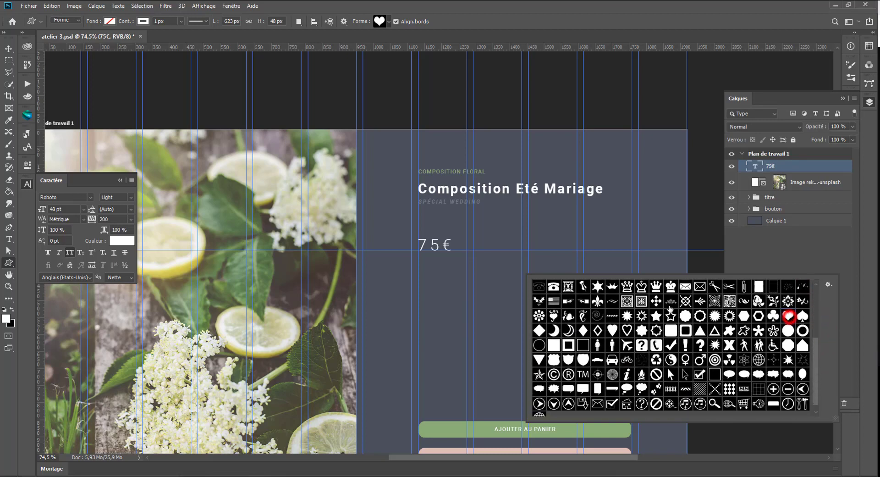
# Draw a heart about 21 × 18 px to the right of the "75€" price and open its properties
pyautogui.moveTo(493, 240); pyautogui.dragTo(501, 246)
pyautogui.scroll(11, 524, 274)
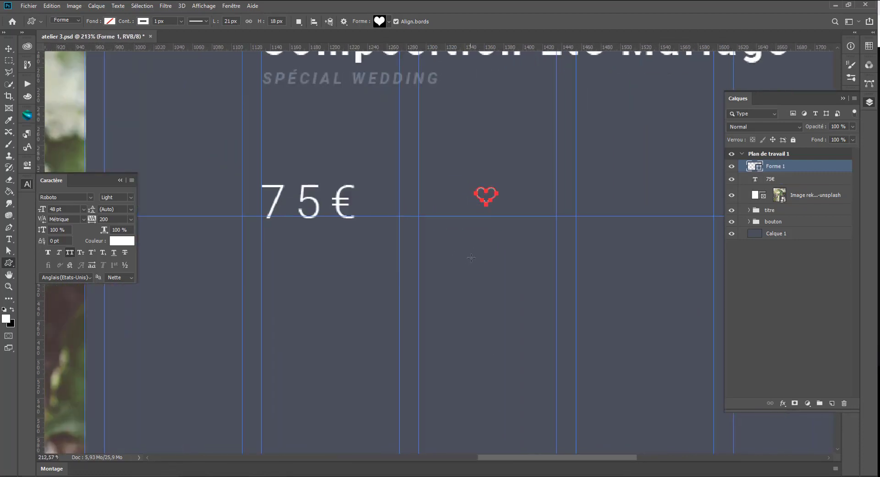
pyautogui.click(28, 165)
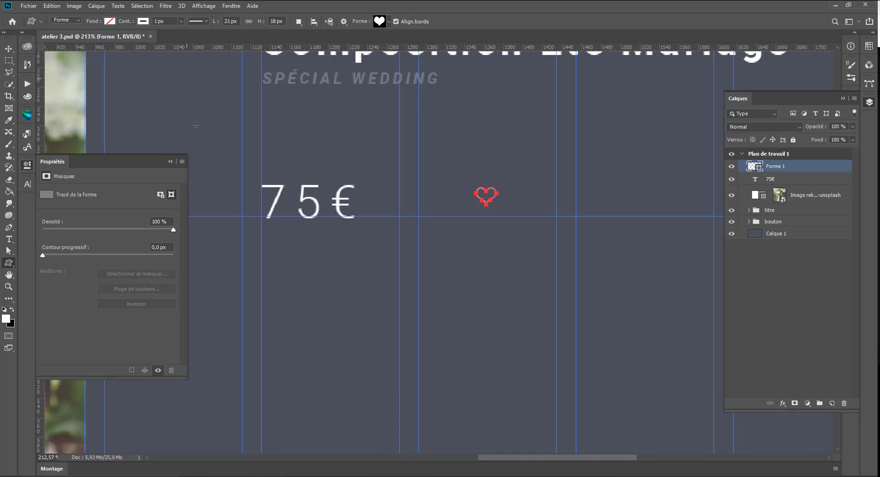
pyautogui.scroll(5, 486, 197)
pyautogui.scroll(-3, 431, 196)
pyautogui.scroll(-3, 431, 196)
# Remove the heart's stroke and fill it with pink #e1c1b8 sampled from the wishlist button
pyautogui.click(143, 22)
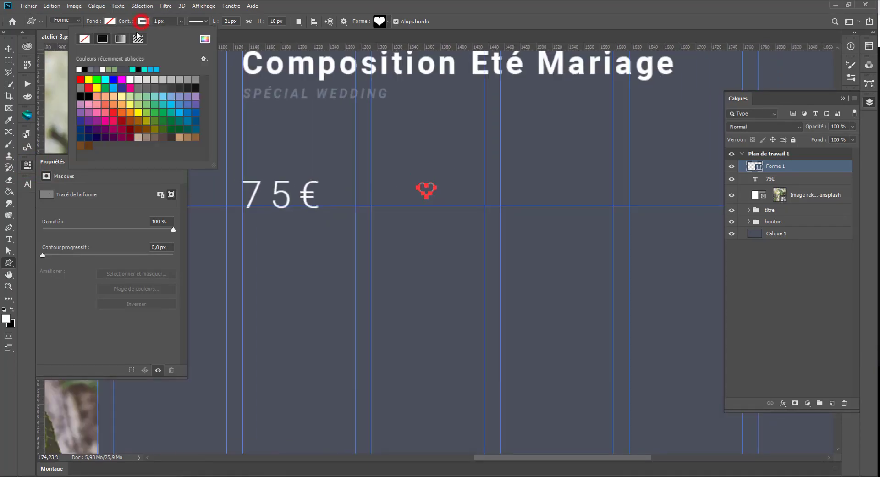
pyautogui.click(84, 38)
pyautogui.click(110, 22)
pyautogui.click(171, 39)
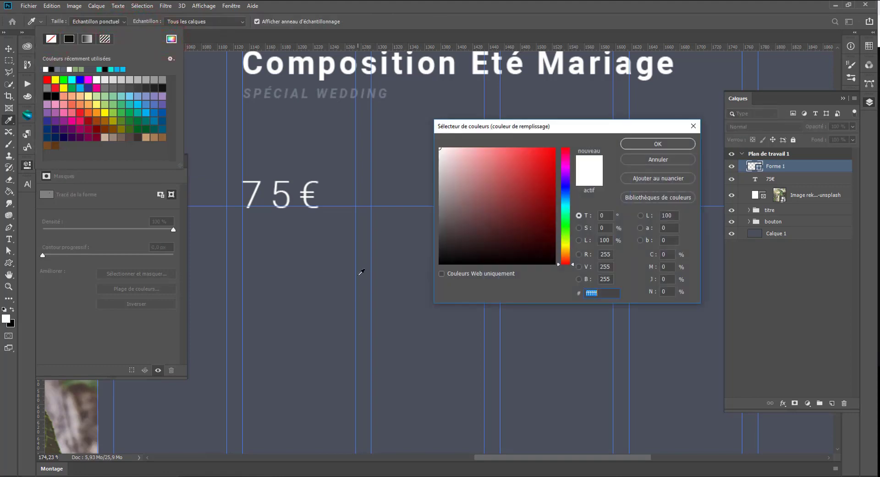
pyautogui.hotkey('ctrl', '-')
pyautogui.hotkey('ctrl', '-')
pyautogui.click(387, 418)
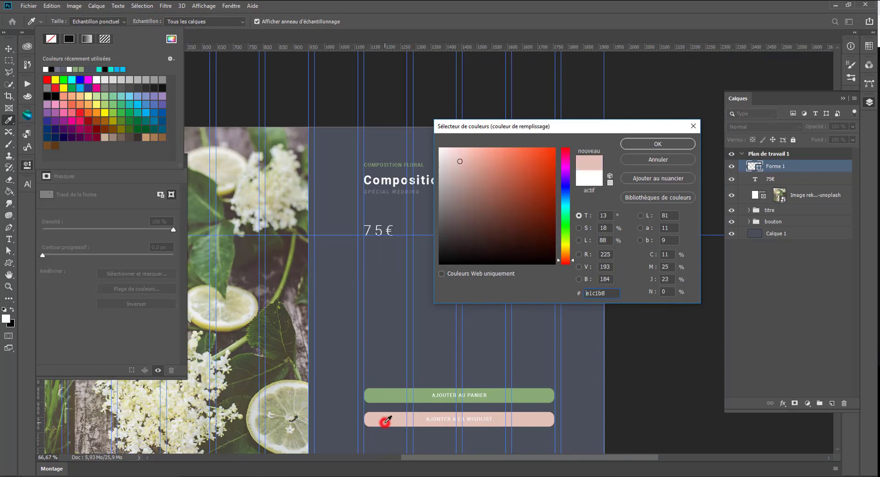
pyautogui.click(639, 145)
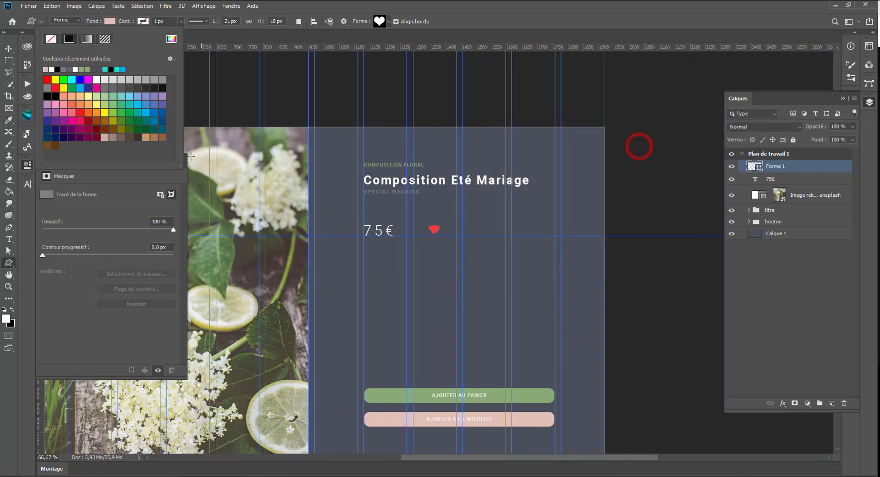
# Move the heart to the start of the panel's last content column and place a copy at that column's right edge
pyautogui.click(8, 49)
pyautogui.hotkey('ctrl', 'h')
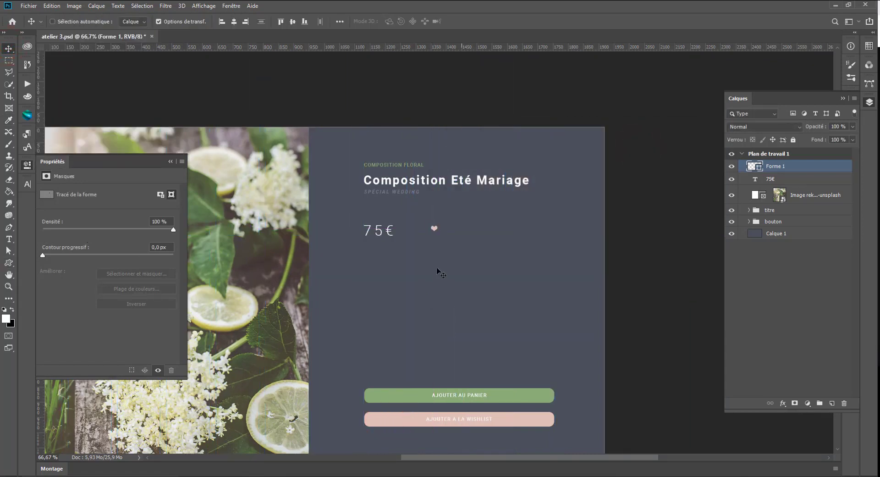
pyautogui.hotkey('ctrl', 'h')
pyautogui.scroll(3, 447, 272)
pyautogui.moveTo(433, 242); pyautogui.dragTo(588, 247)
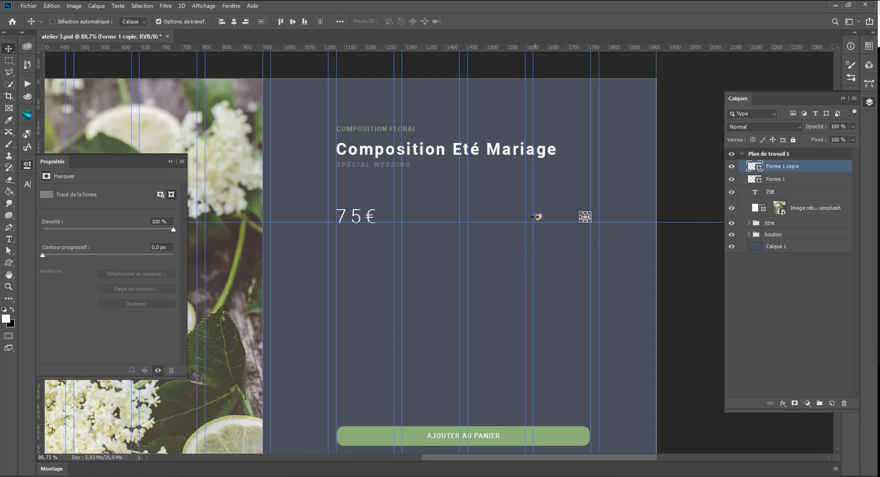
# Duplicate the original heart layer three times
pyautogui.click(770, 179)
pyautogui.hotkey('ctrl', 'j')
pyautogui.hotkey('ctrl', 'j')
pyautogui.hotkey('ctrl', 'j')
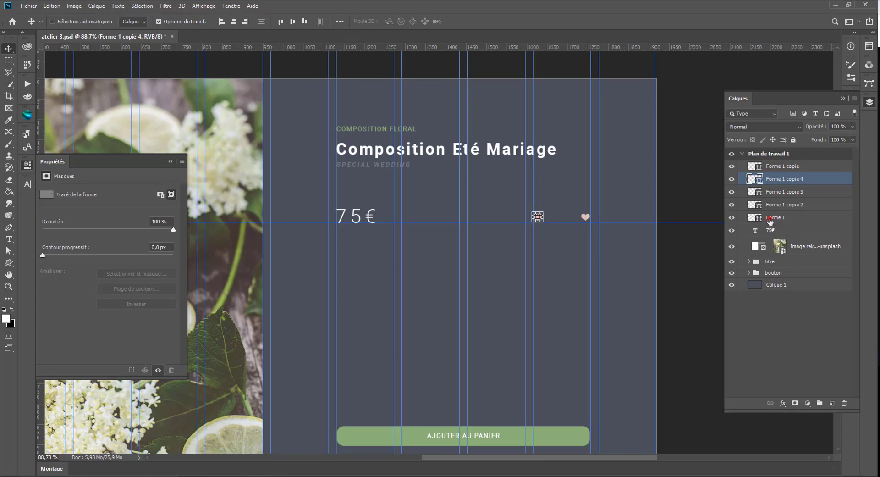
# Distribute the five heart layers with equal horizontal spacing across the panel's last content column
pyautogui.click(771, 218)
pyautogui.keyDown('shift'); pyautogui.click(796, 168); pyautogui.keyUp('shift')
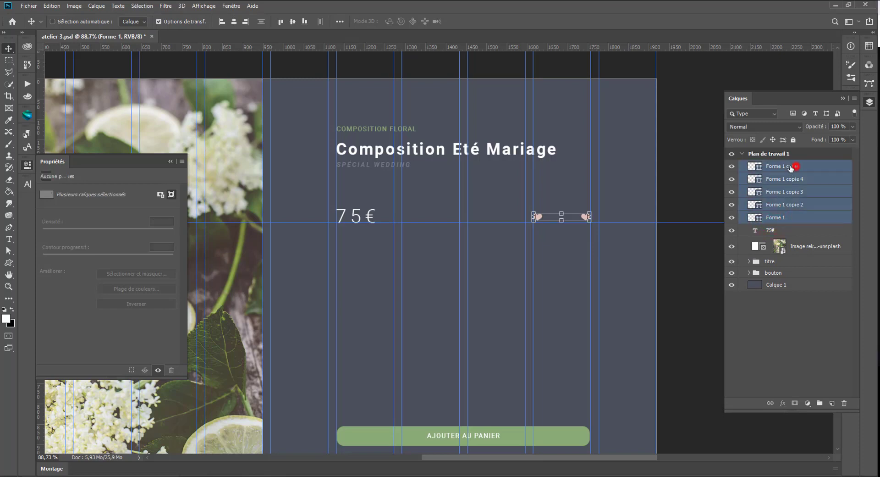
pyautogui.click(339, 21)
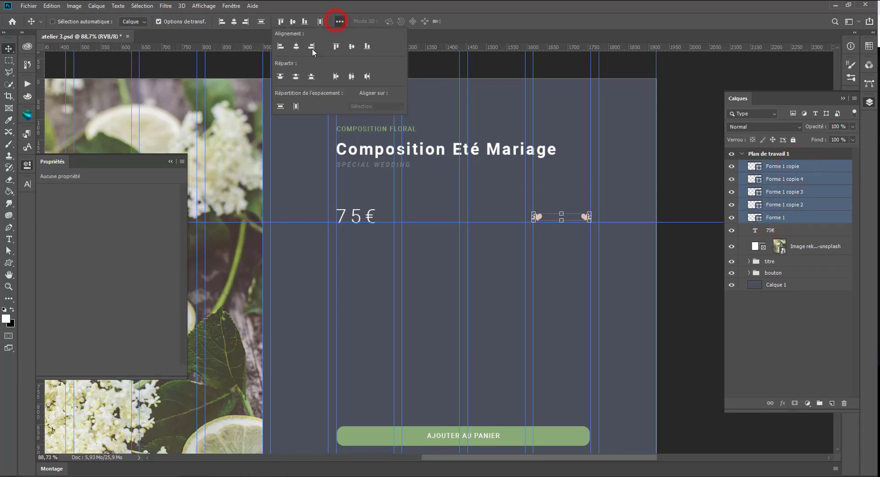
pyautogui.click(296, 108)
# Recolour the last heart of the rating row with the grey sampled from the "SPÉCIAL WEDDING" subtitle
pyautogui.click(792, 166)
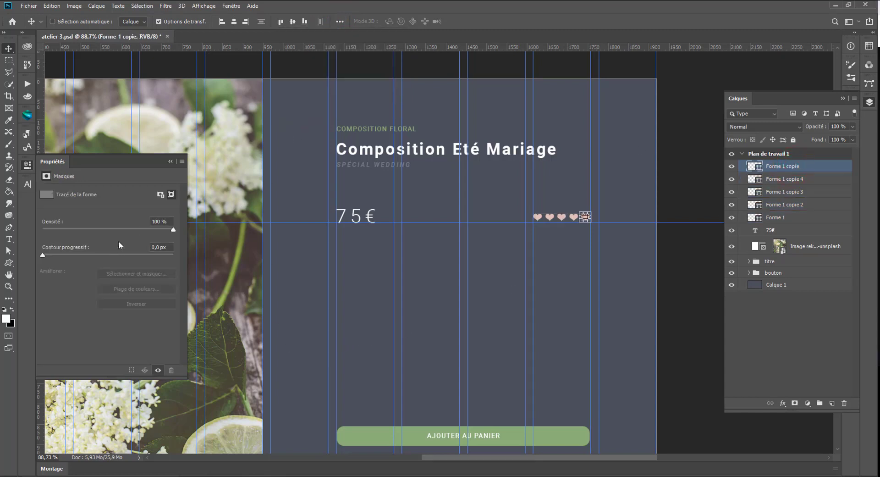
pyautogui.doubleClick(755, 165)
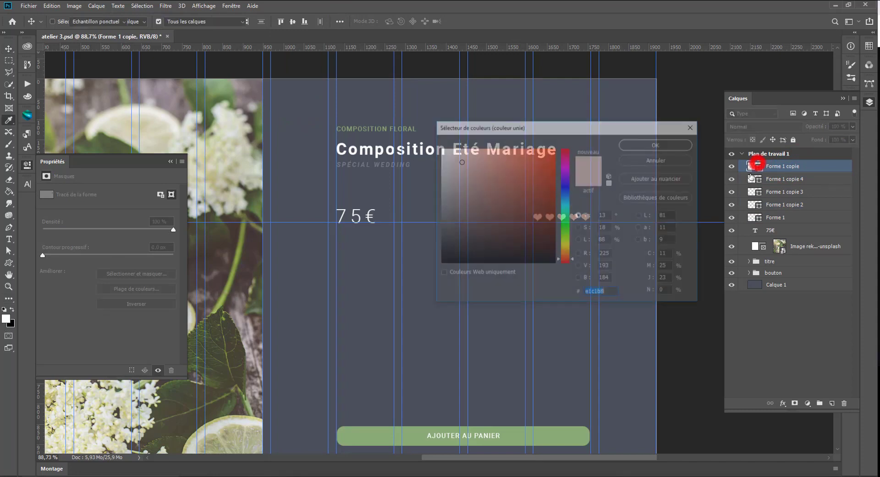
pyautogui.click(379, 161)
pyautogui.moveTo(524, 126); pyautogui.dragTo(398, 265)
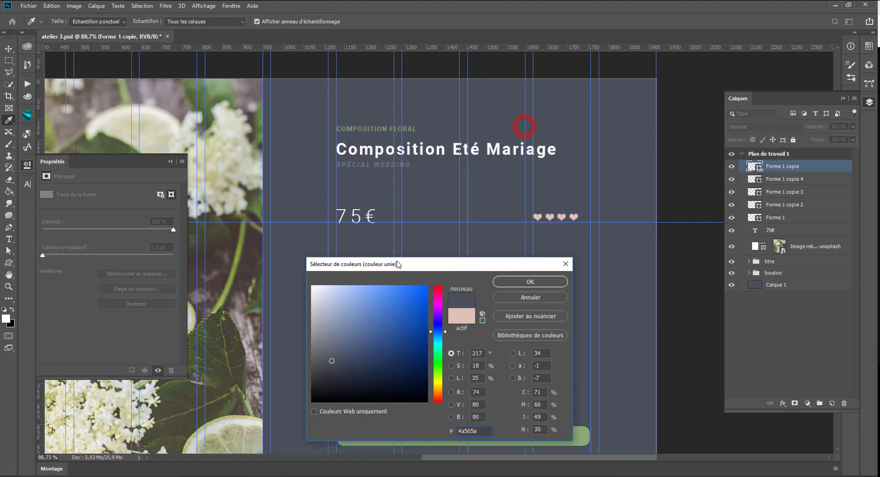
pyautogui.click(379, 163)
pyautogui.click(545, 280)
pyautogui.click(9, 60)
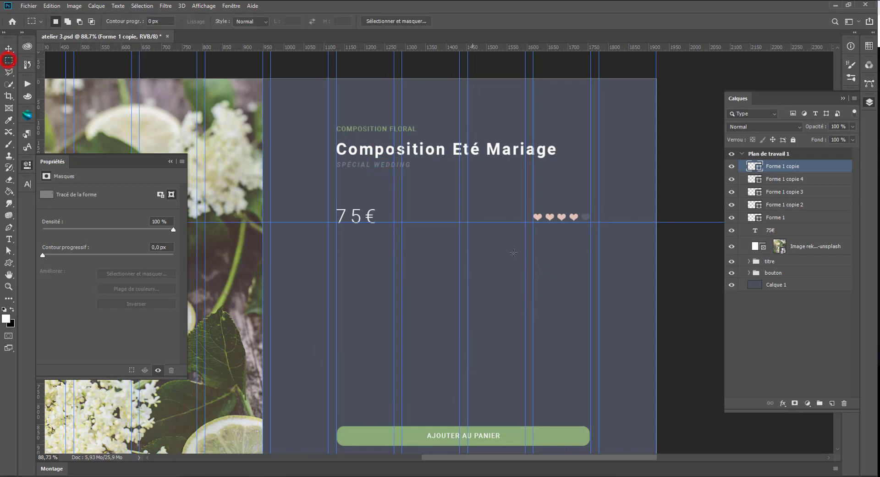
# Fill the fourth heart with grey #5d6471 sampled from the last heart
pyautogui.doubleClick(754, 179)
pyautogui.click(587, 215)
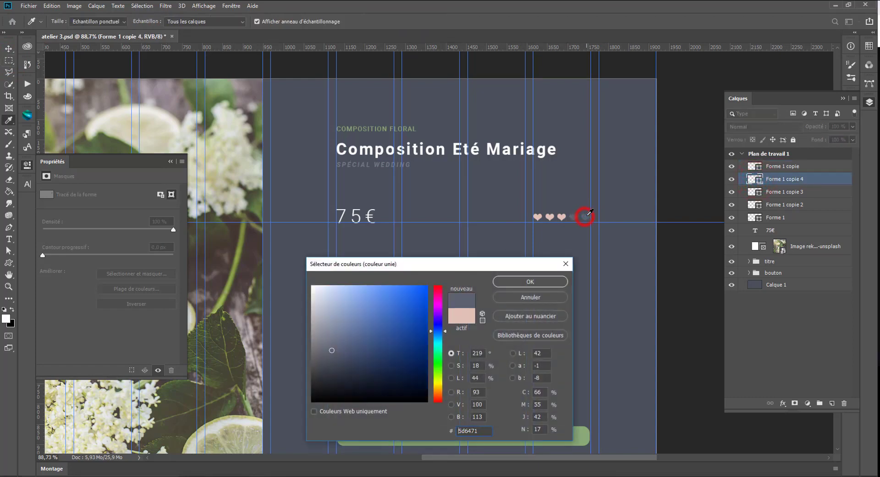
pyautogui.press('Return')
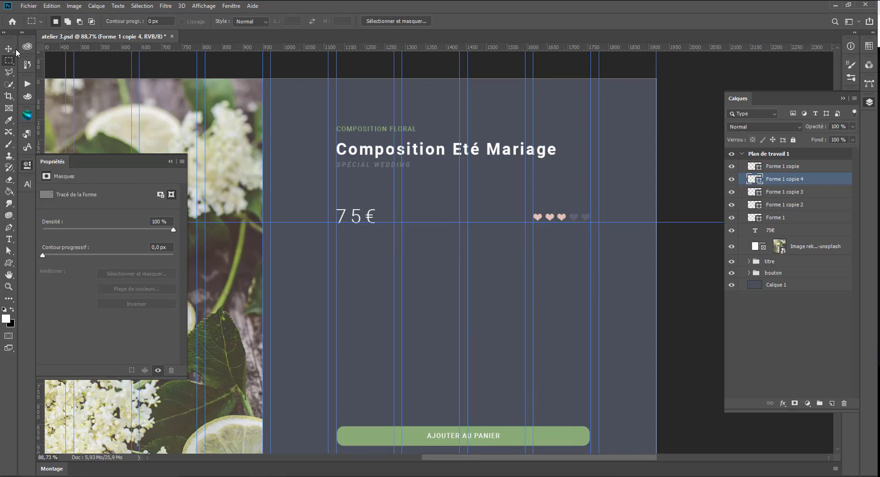
# Align the five hearts by their bottom edges and group them as "coeur"
pyautogui.click(9, 47)
pyautogui.click(786, 223)
pyautogui.keyDown('shift'); pyautogui.click(777, 166); pyautogui.keyUp('shift')
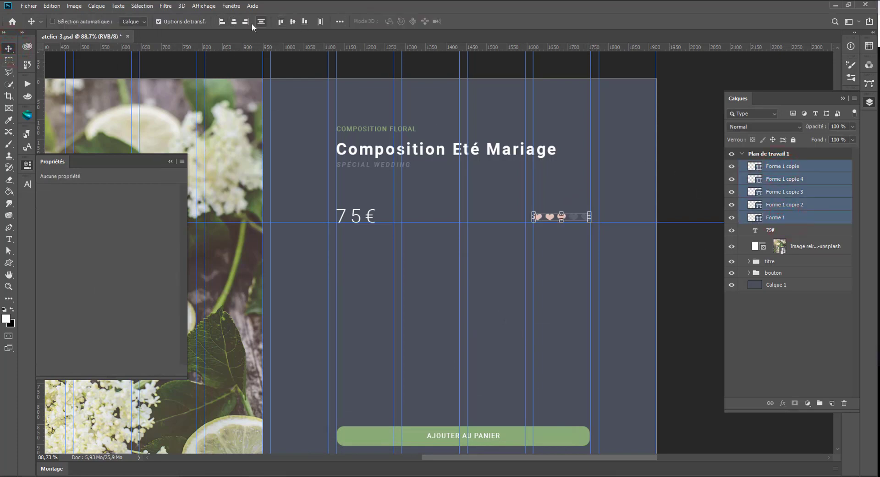
pyautogui.click(305, 21)
pyautogui.hotkey('ctrl', 'g')
pyautogui.doubleClick(777, 166)
pyautogui.write('coeur')
pyautogui.press('Return')
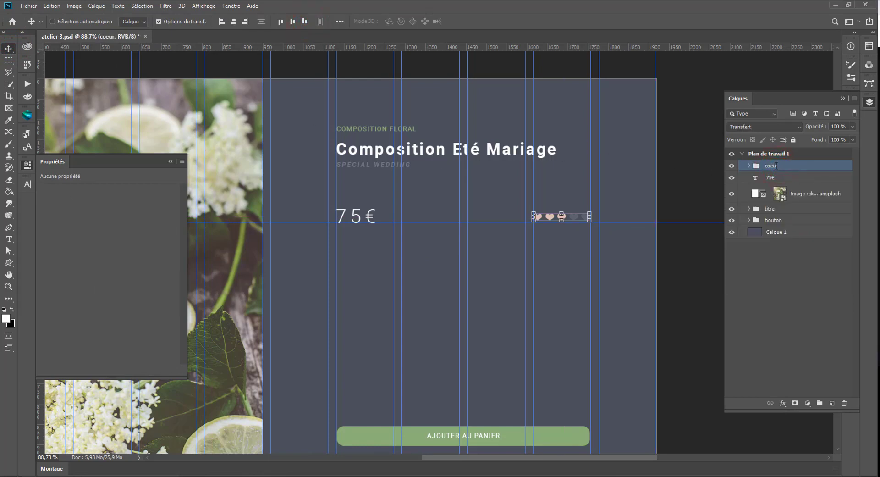
# Align the "75€" price and the "coeur" group by their bottom edges and check the result without guides
pyautogui.click(766, 178)
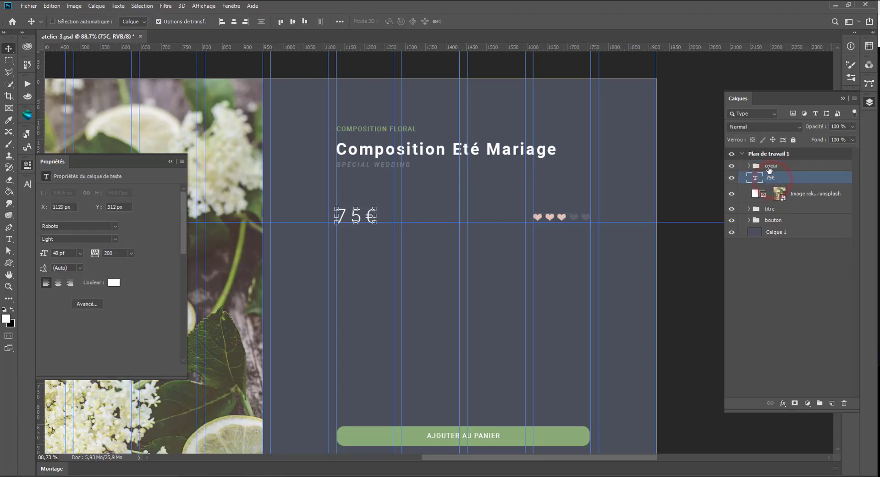
pyautogui.keyDown('shift'); pyautogui.click(768, 166); pyautogui.keyUp('shift')
pyautogui.click(305, 22)
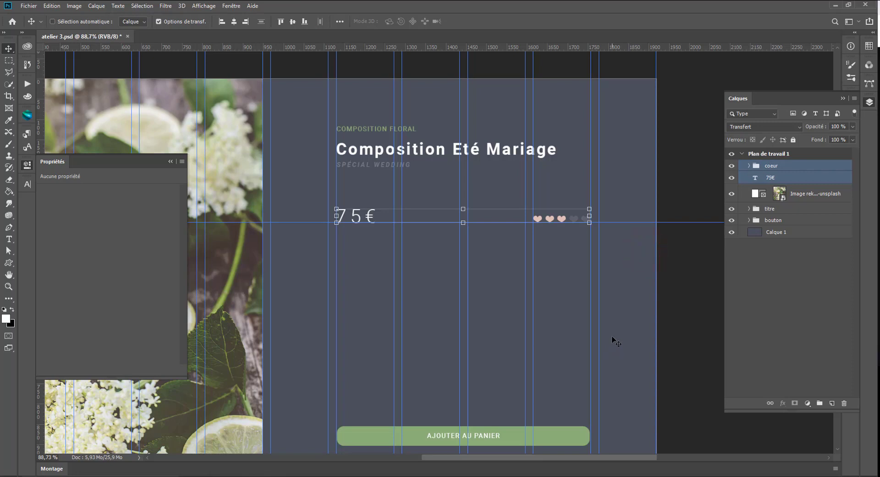
pyautogui.hotkey('ctrl', 'h')
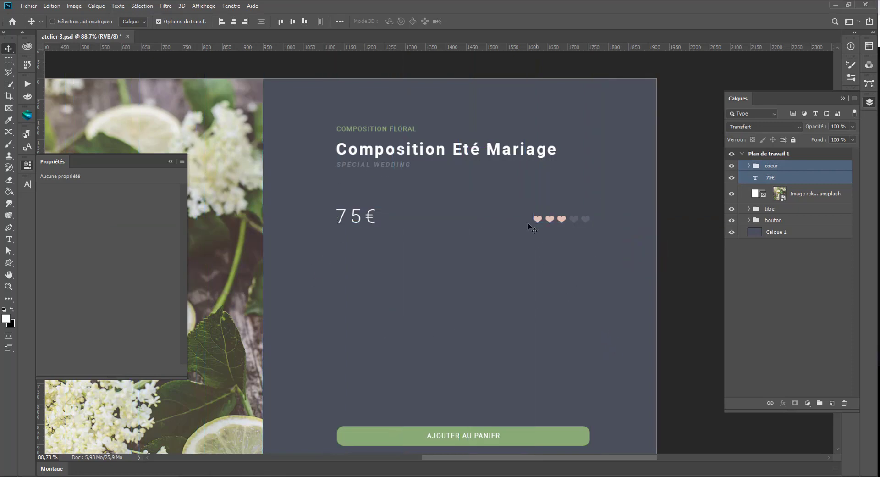
pyautogui.hotkey('ctrl', 'h')
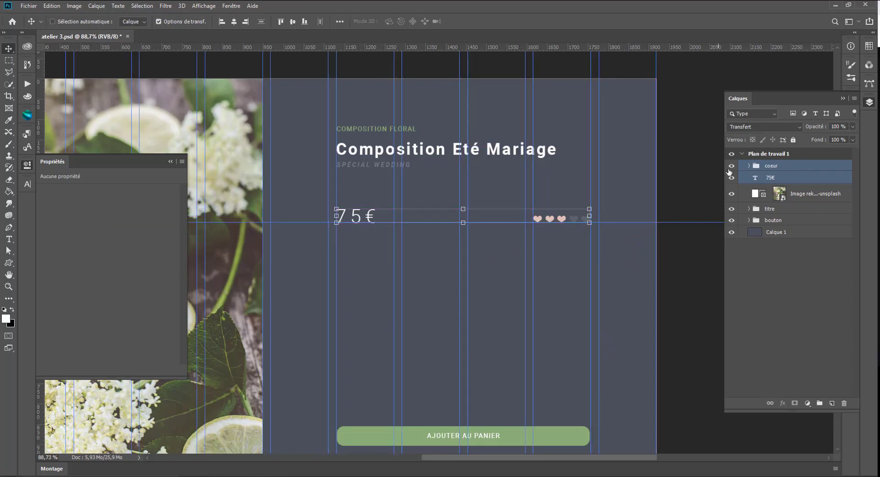
# Group the price text and the hearts as "prix" and save the document
pyautogui.hotkey('ctrl', 'g')
pyautogui.doubleClick(774, 166)
pyautogui.write('prix')
pyautogui.press('Return')
pyautogui.hotkey('ctrl', 's')
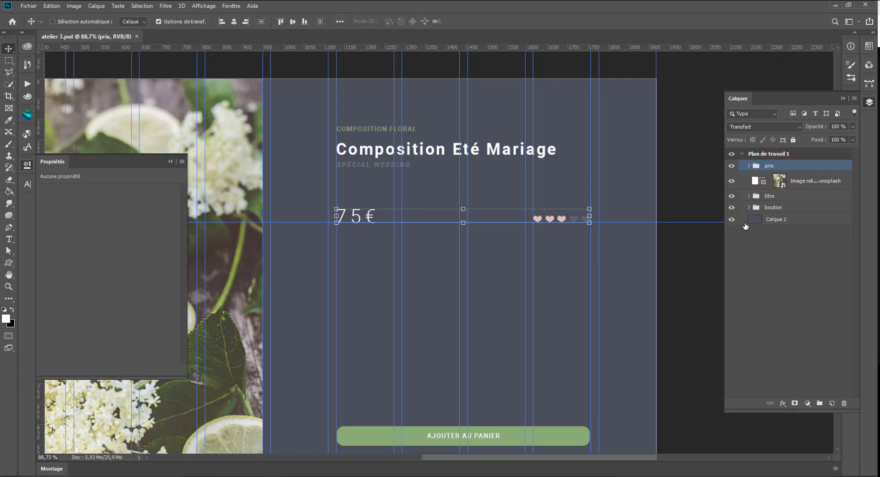
pyautogui.click(749, 196)
pyautogui.click(749, 195)
pyautogui.click(749, 207)
pyautogui.click(748, 208)
pyautogui.click(749, 165)
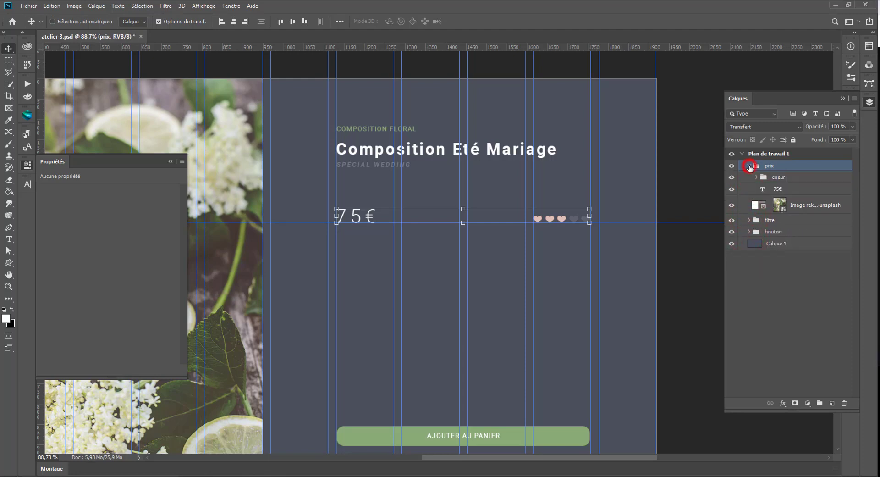
pyautogui.click(749, 166)
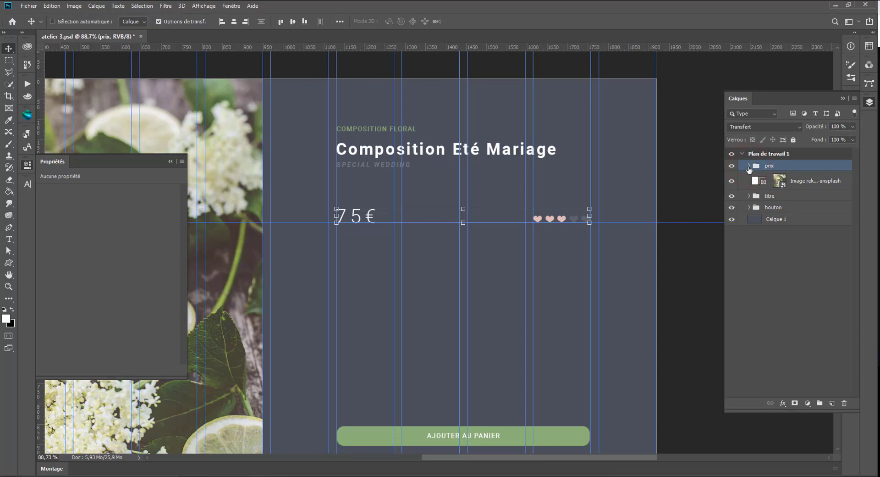
# Add the text "DESCRIPTION" below the price at the start of the first content column, in Roboto Light 16 pt
pyautogui.moveTo(422, 305); pyautogui.dragTo(413, 261)
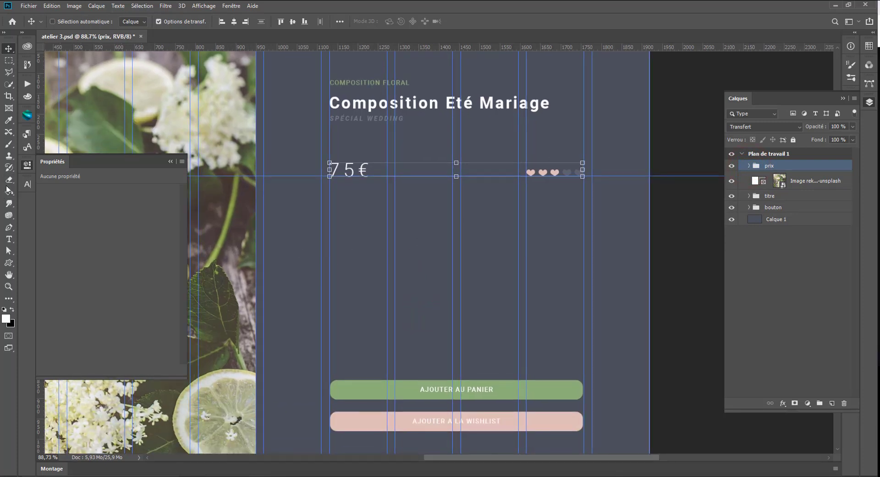
pyautogui.click(9, 238)
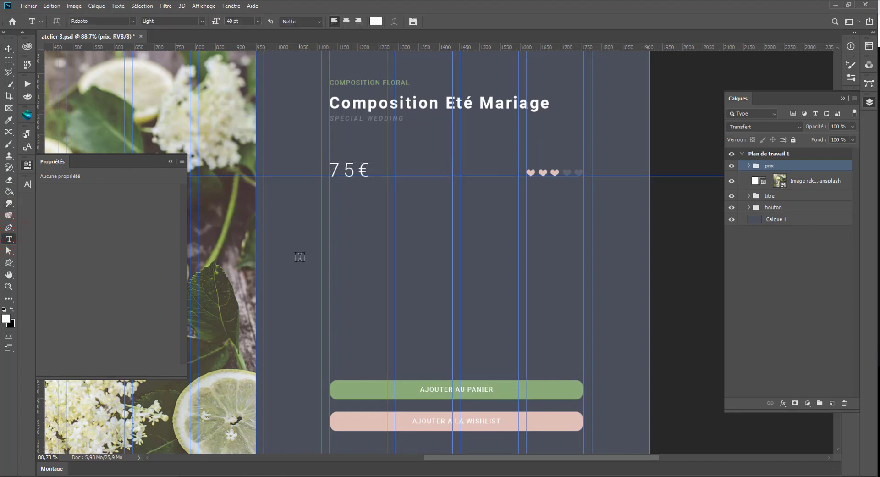
pyautogui.click(333, 213)
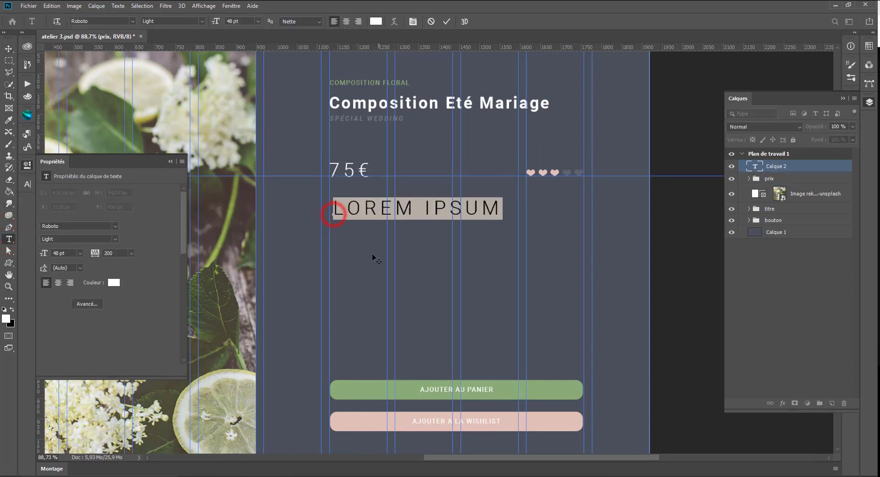
pyautogui.write('DESI')
pyautogui.press('BackSpace')
pyautogui.write('C')
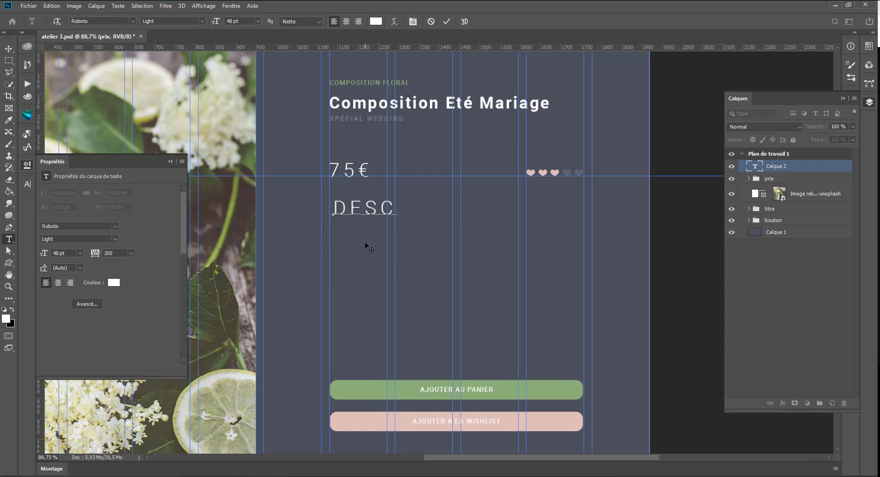
pyautogui.write('RIPTION')
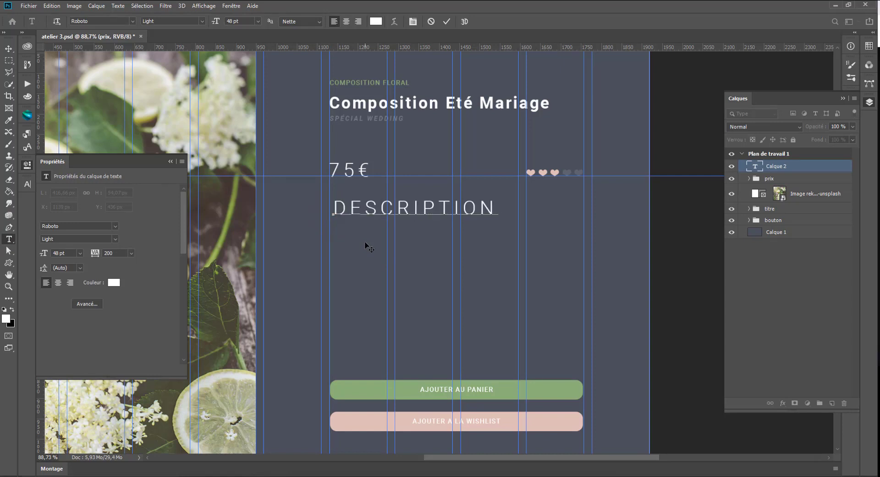
pyautogui.hotkey('ctrl', 'a')
pyautogui.click(246, 20)
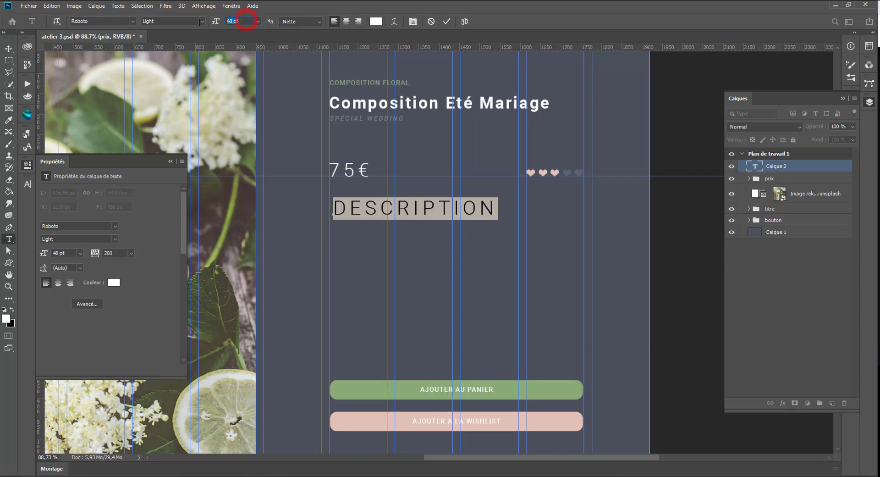
pyautogui.press('Return')
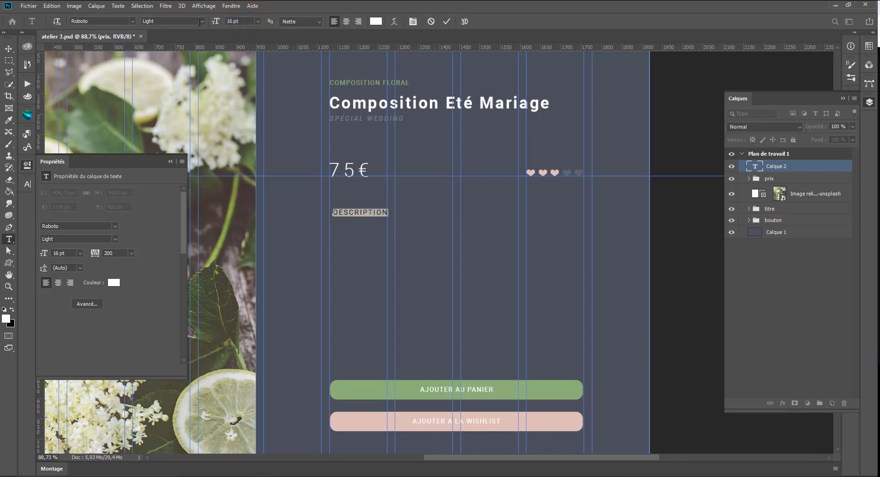
# Place a copy of the "DESCRIPTION" text in the second content column and change its wording to "INFOS"
pyautogui.click(8, 48)
pyautogui.moveTo(371, 211); pyautogui.dragTo(435, 210)
pyautogui.click(9, 238)
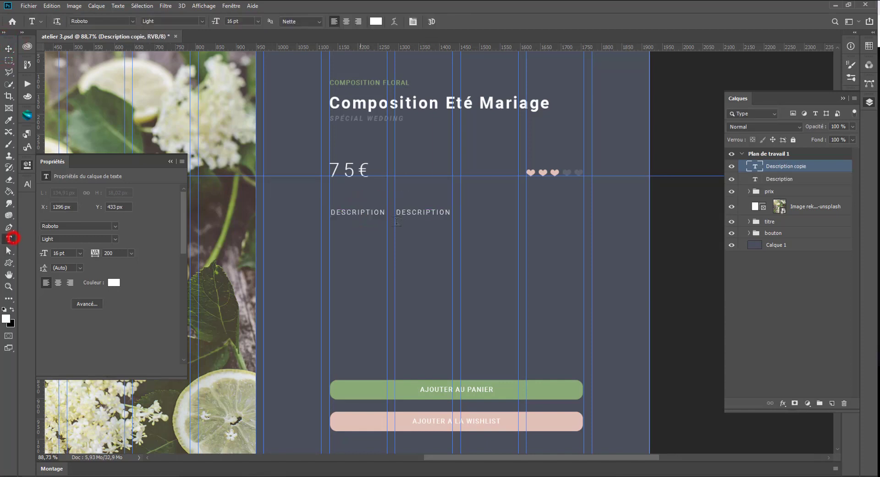
pyautogui.doubleClick(430, 213)
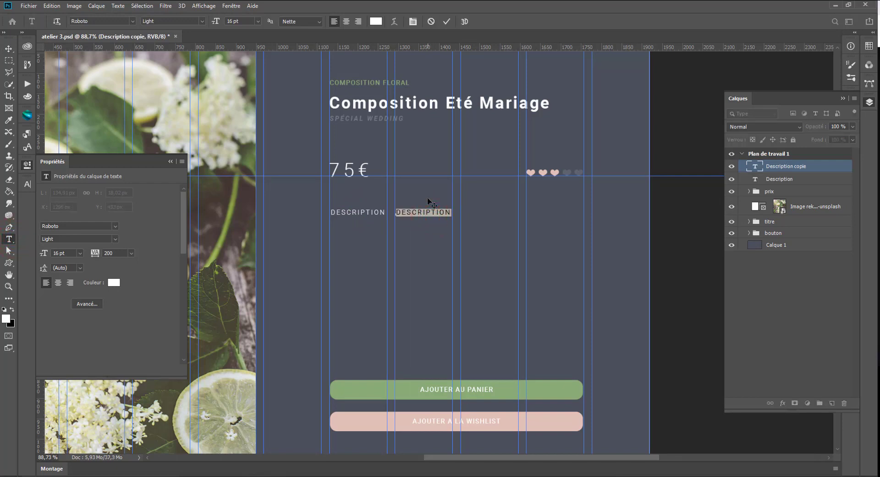
pyautogui.write('INFOS')
# Place a copy of the "INFOS" text in the third content column and change its wording to "AVIS"
pyautogui.click(9, 49)
pyautogui.moveTo(419, 232); pyautogui.dragTo(502, 232)
pyautogui.click(9, 238)
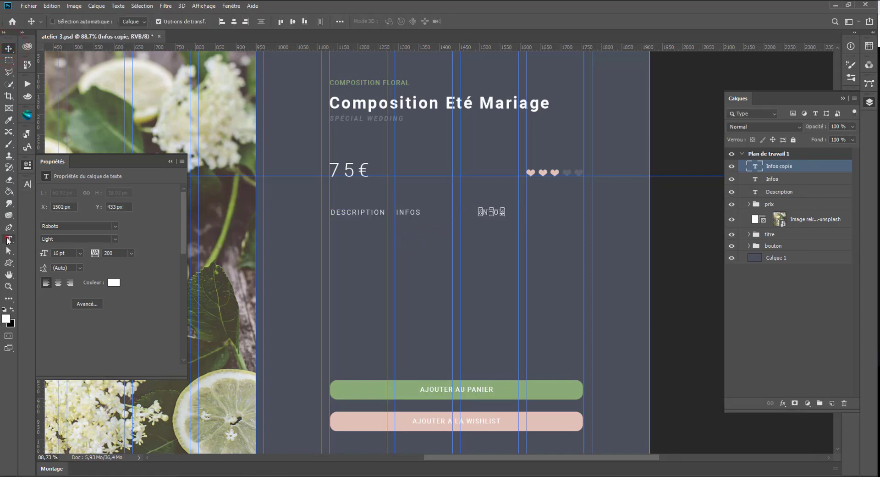
pyautogui.doubleClick(491, 212)
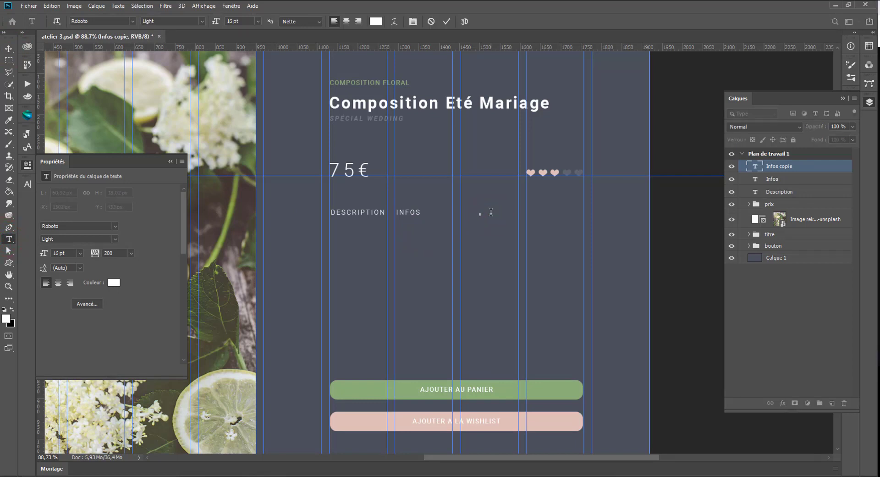
pyautogui.hotkey('ctrl', 'Return')
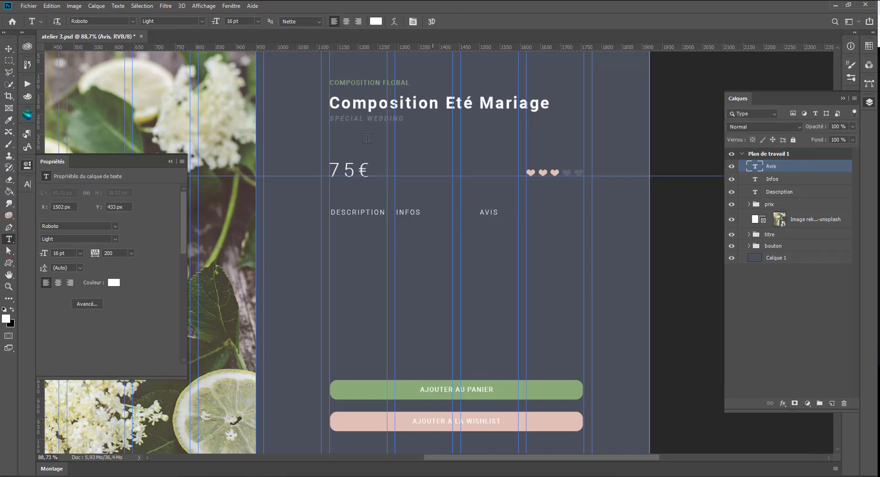
# Turn on snapping so that rectangular selections lock onto the column guides
pyautogui.click(9, 60)
pyautogui.moveTo(462, 192); pyautogui.dragTo(518, 229)
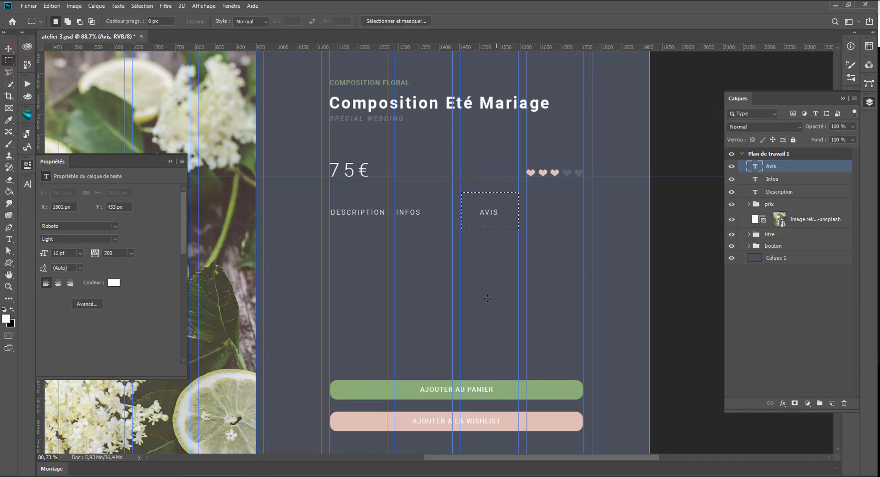
pyautogui.click(226, 6)
pyautogui.moveTo(204, 6)
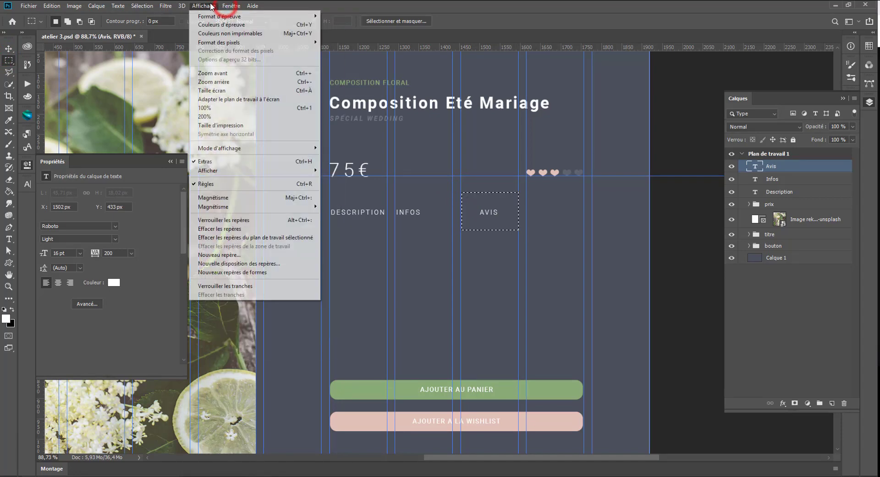
pyautogui.click(228, 205)
pyautogui.click(227, 197)
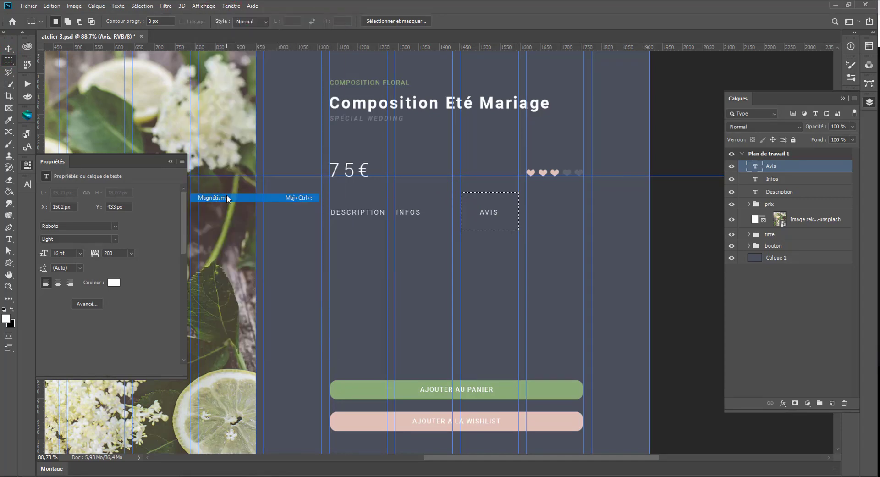
# Select the second content column's width around "INFOS" and centre the "INFOS" text horizontally in that selection
pyautogui.click(395, 191)
pyautogui.moveTo(415, 217); pyautogui.dragTo(453, 225)
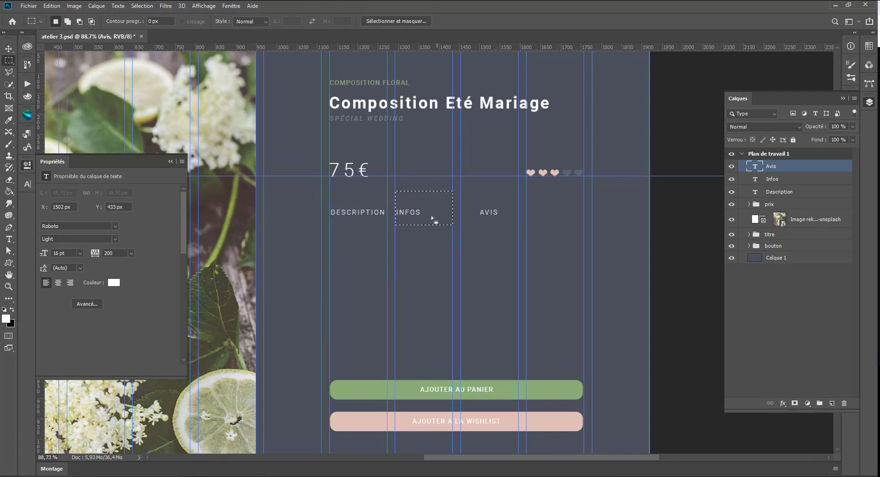
pyautogui.click(784, 182)
pyautogui.click(7, 48)
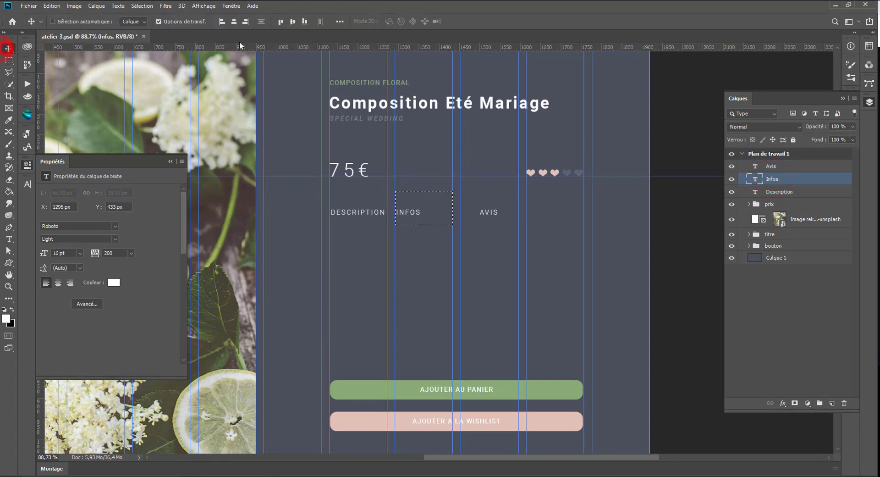
pyautogui.click(234, 22)
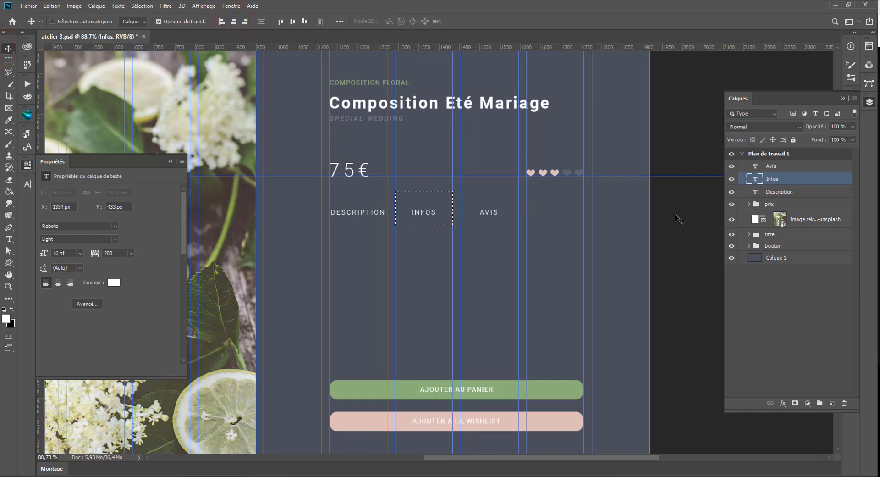
# Select the first content column's width around "DESCRIPTION" and centre the "DESCRIPTION" text horizontally in that selection
pyautogui.click(775, 192)
pyautogui.click(8, 58)
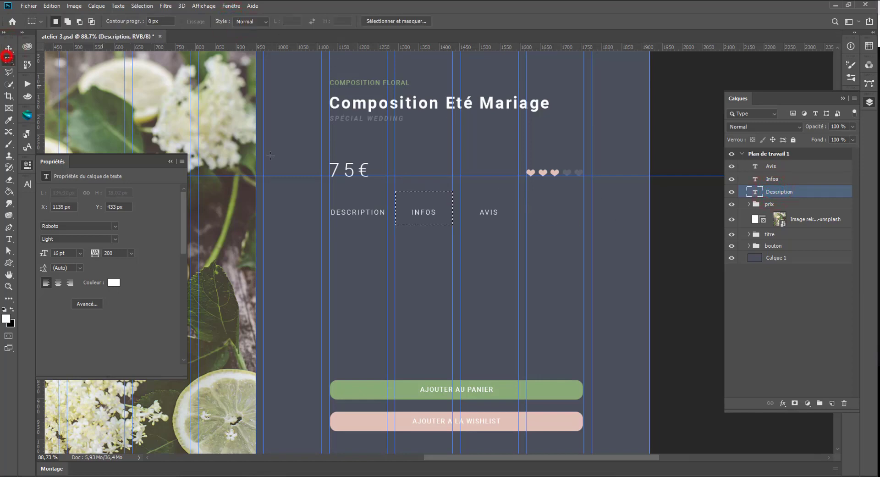
pyautogui.moveTo(433, 222); pyautogui.dragTo(368, 221)
pyautogui.click(8, 48)
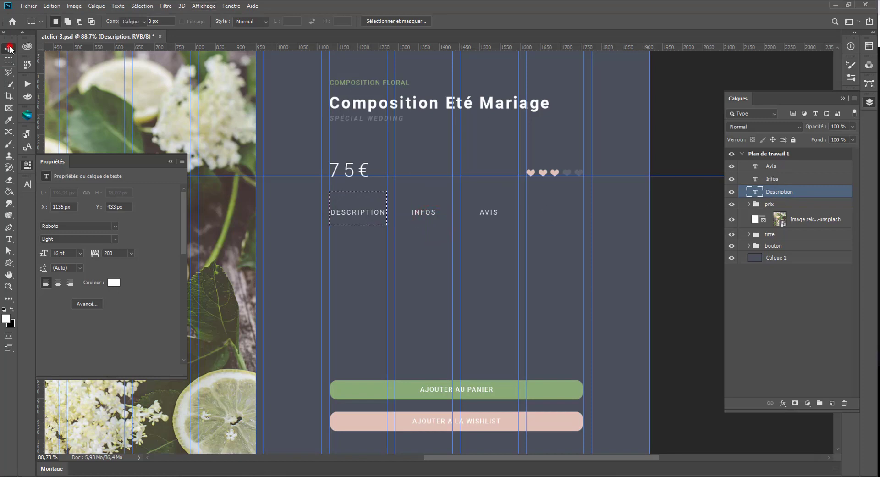
pyautogui.click(235, 22)
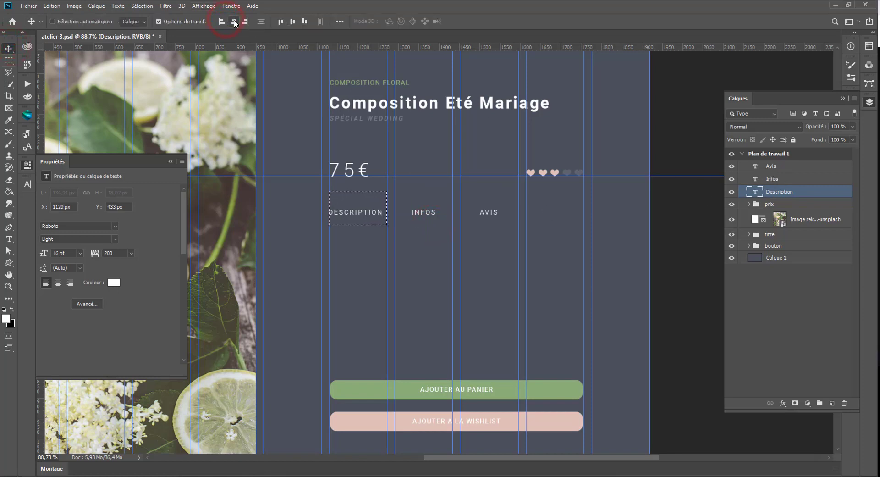
# Select the third content column's width around "AVIS", nudge the "AVIS" text right to X 1505 px, and deselect
pyautogui.click(775, 166)
pyautogui.click(9, 60)
pyautogui.moveTo(369, 208); pyautogui.dragTo(500, 221)
pyautogui.click(8, 48)
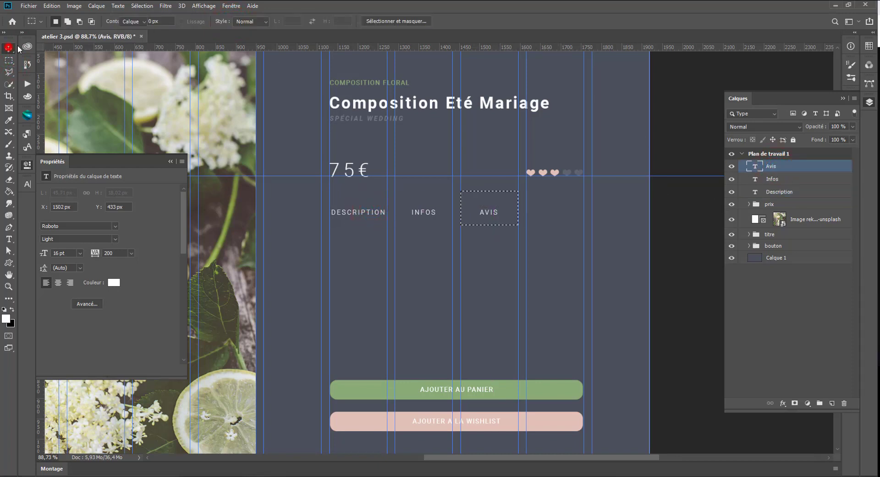
pyautogui.press('Right')
pyautogui.press('Right')
pyautogui.press('Right')
pyautogui.click(7, 61)
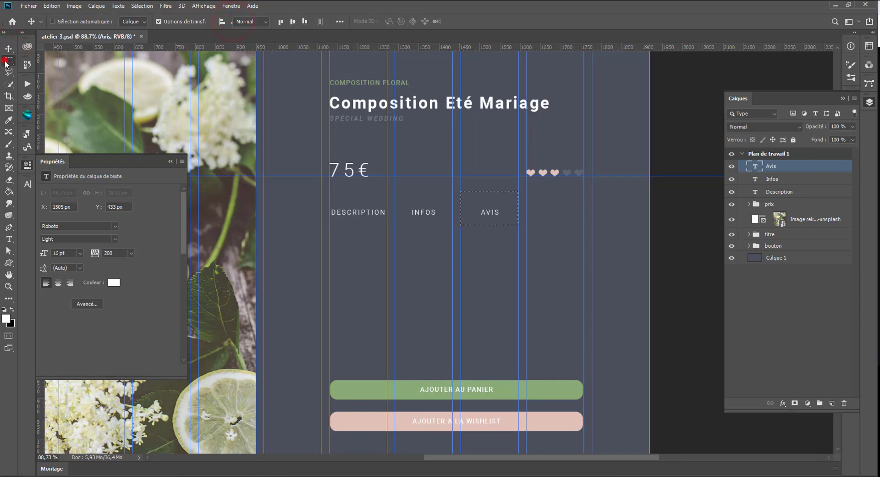
pyautogui.click(527, 176)
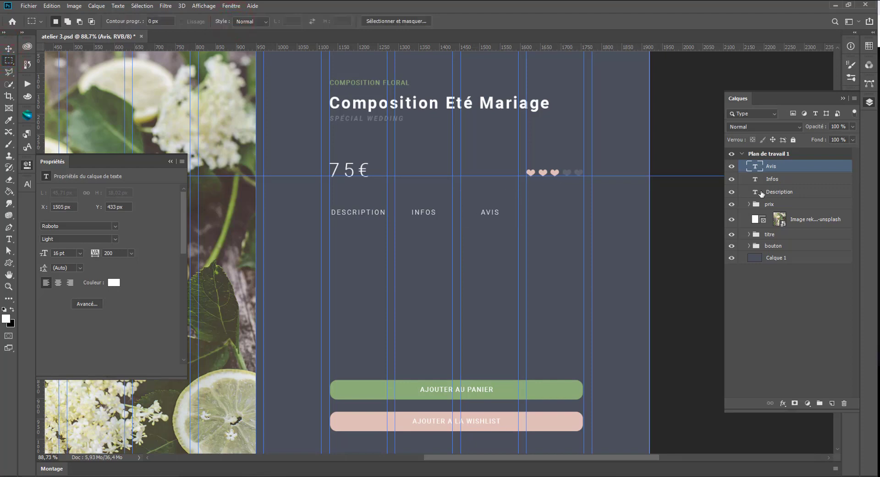
# Align the "DESCRIPTION", "INFOS" and "AVIS" texts with each other on their vertical centres
pyautogui.keyDown('shift'); pyautogui.click(775, 191); pyautogui.keyUp('shift')
pyautogui.click(10, 48)
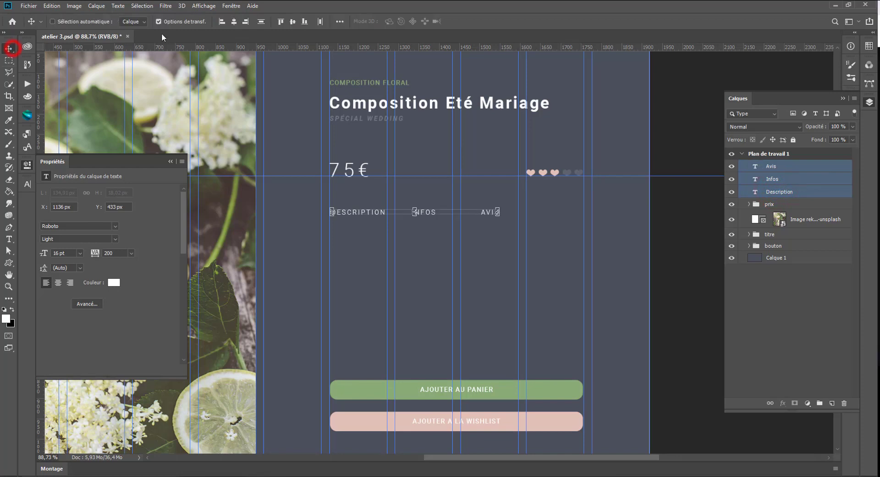
pyautogui.click(292, 22)
# Recolour the "INFOS" and "AVIS" texts with a blue-grey sampled from the empty rating hearts and made somewhat lighter
pyautogui.click(776, 171)
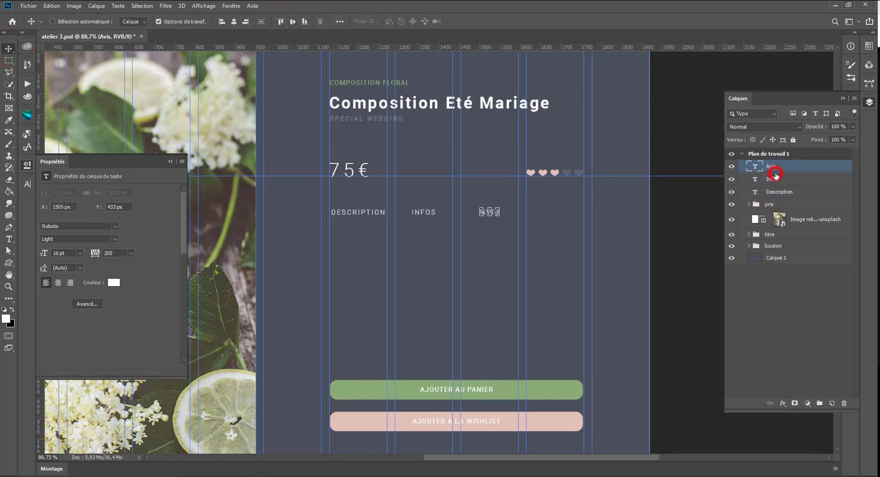
pyautogui.keyDown('ctrl'); pyautogui.click(775, 181); pyautogui.keyUp('ctrl')
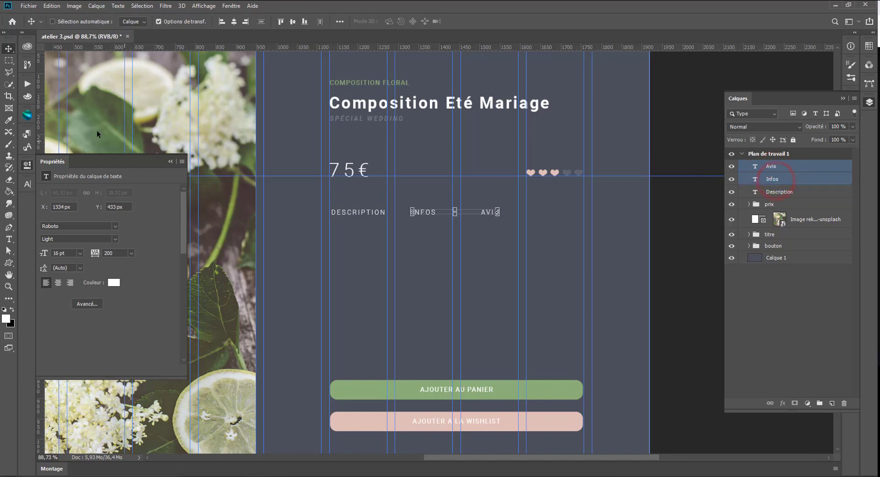
pyautogui.click(9, 239)
pyautogui.click(376, 18)
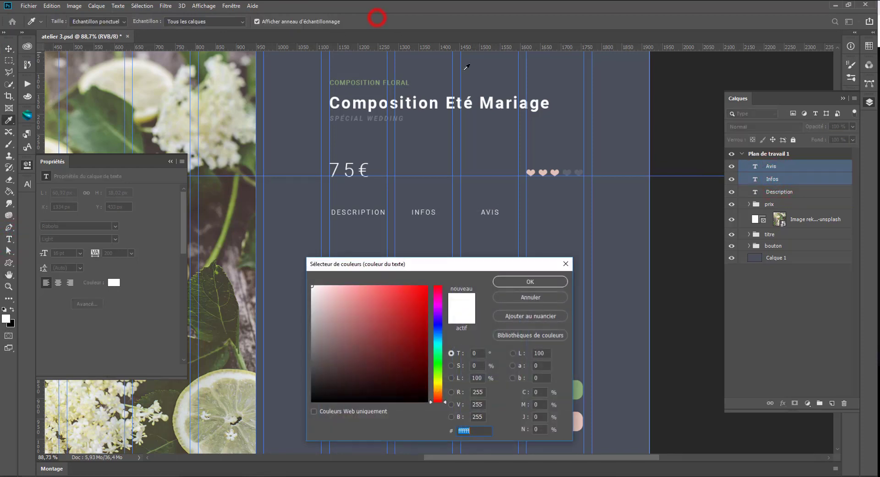
pyautogui.click(565, 169)
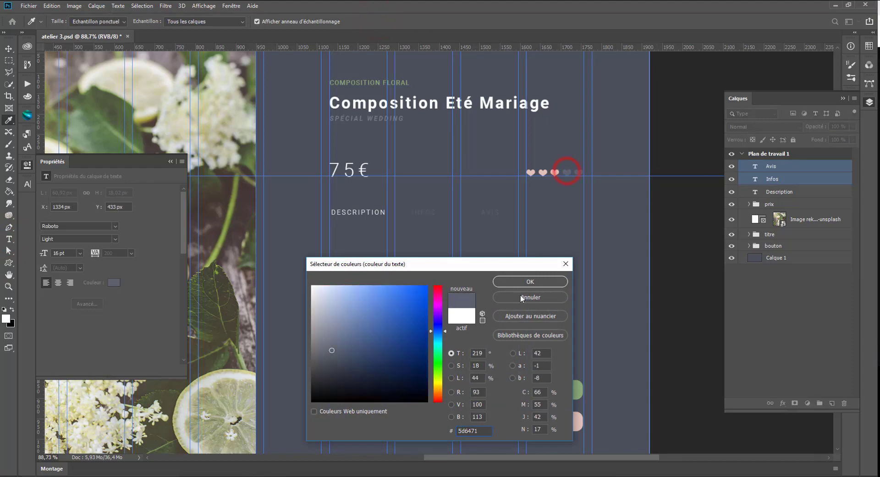
pyautogui.moveTo(334, 357); pyautogui.dragTo(337, 340)
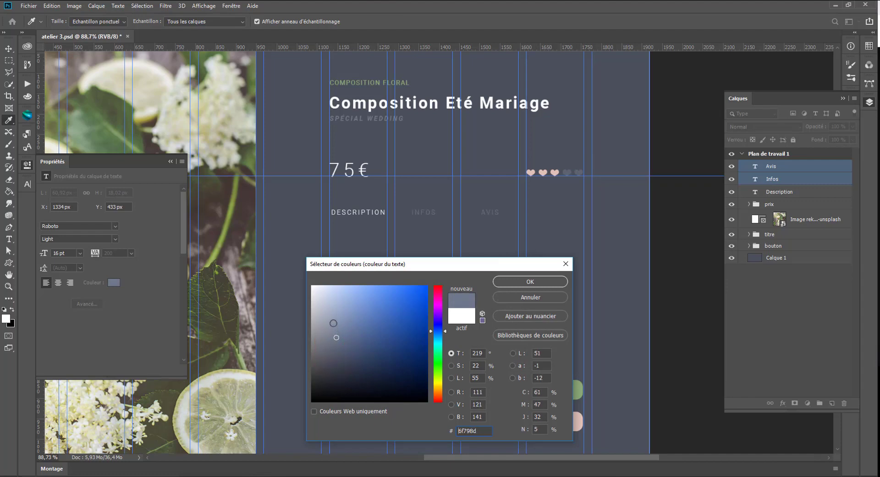
pyautogui.click(524, 282)
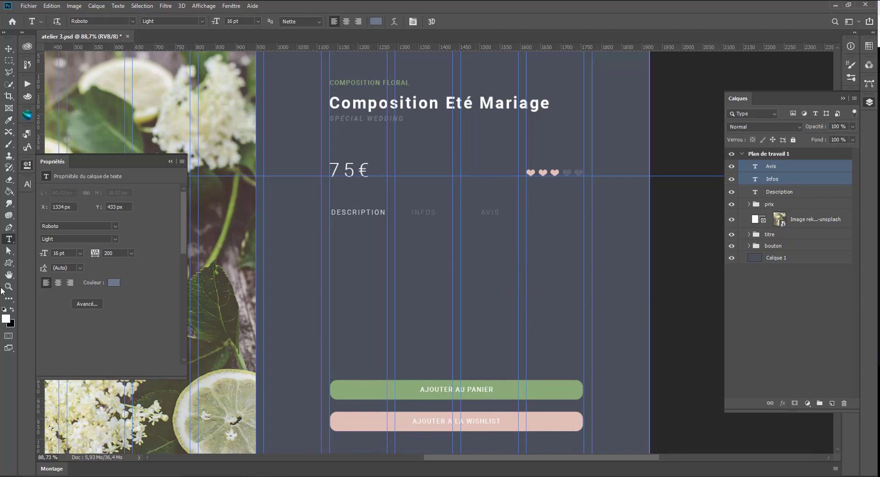
# Draw a small rounded rectangle about 38 by 4 px as an underline beneath the "DESCRIPTION" text
pyautogui.click(9, 262)
pyautogui.click(60, 272)
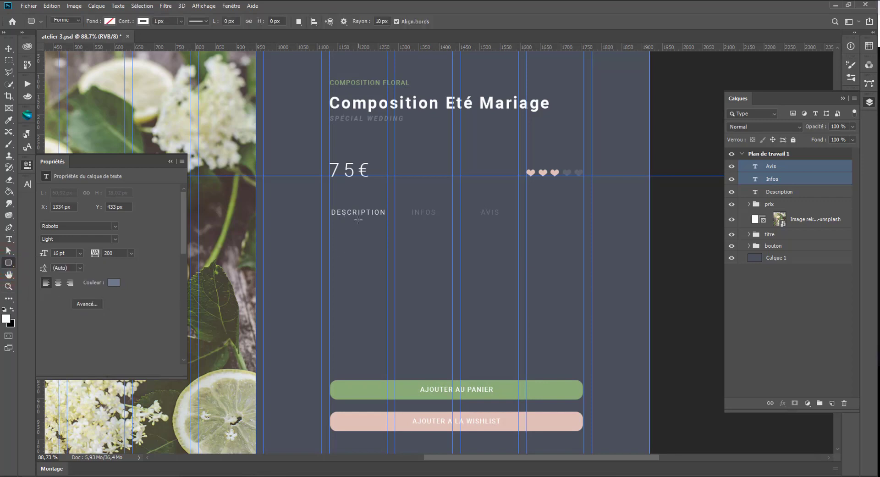
pyautogui.moveTo(347, 220); pyautogui.dragTo(365, 223)
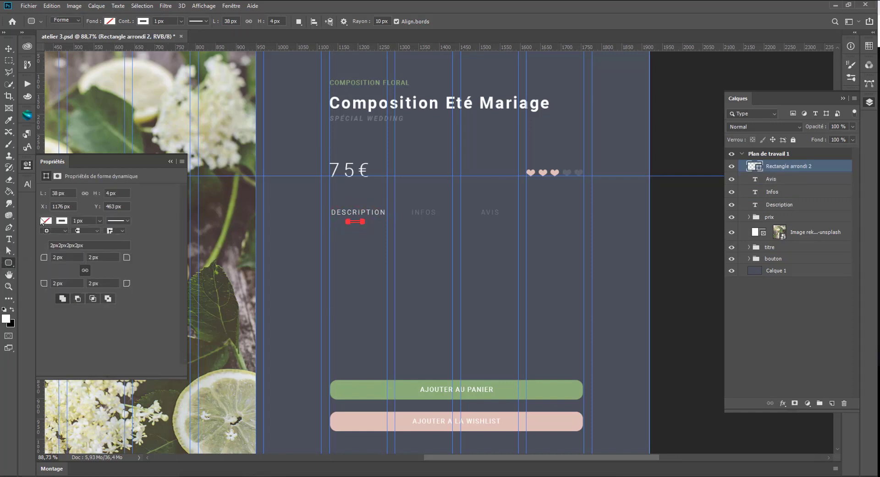
# Remove the underline bar's outline and fill it with the empty hearts' grey, #5d6471
pyautogui.click(60, 220)
pyautogui.click(53, 238)
pyautogui.click(47, 219)
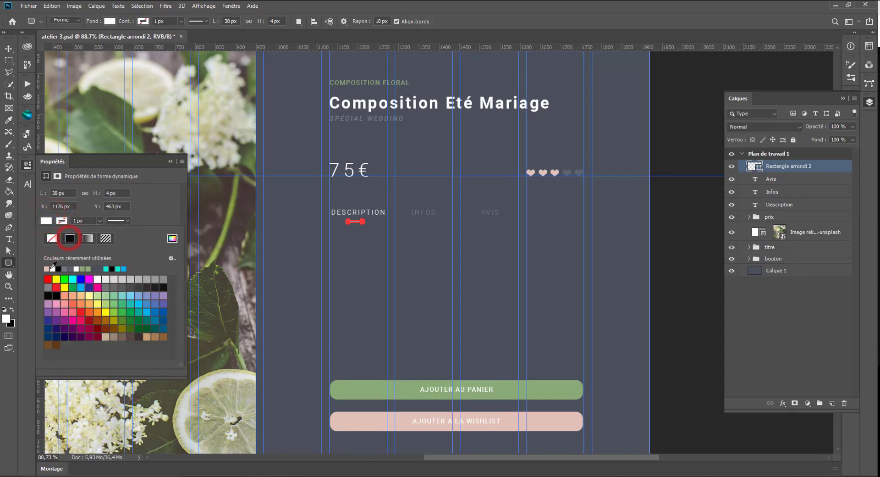
pyautogui.click(176, 238)
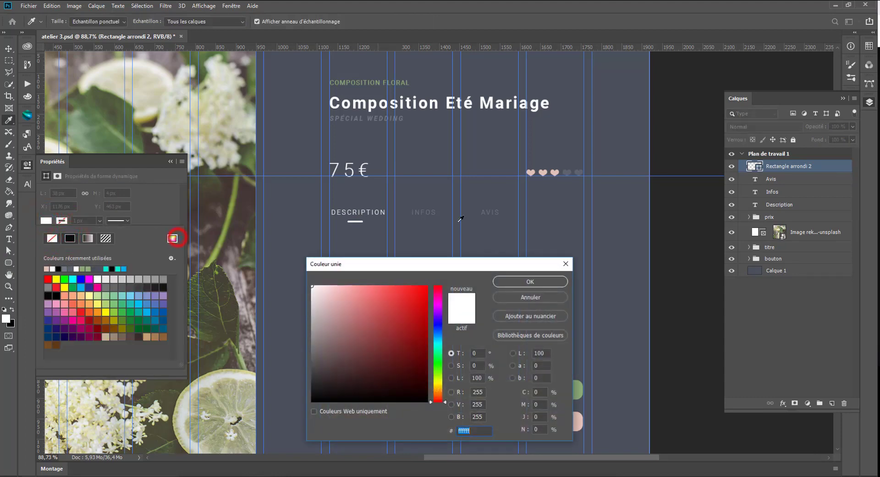
pyautogui.click(570, 172)
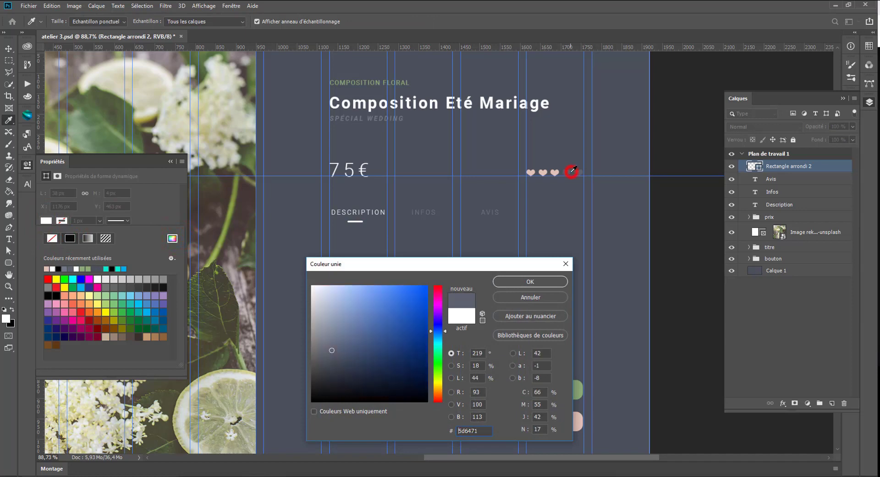
pyautogui.click(530, 282)
# Centre the underline bar horizontally beneath the "DESCRIPTION" text
pyautogui.click(8, 59)
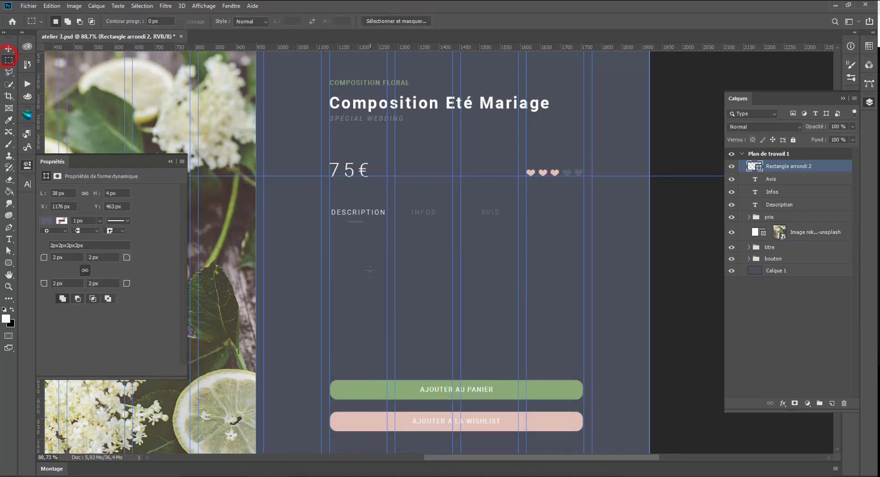
pyautogui.scroll(3, 369, 270)
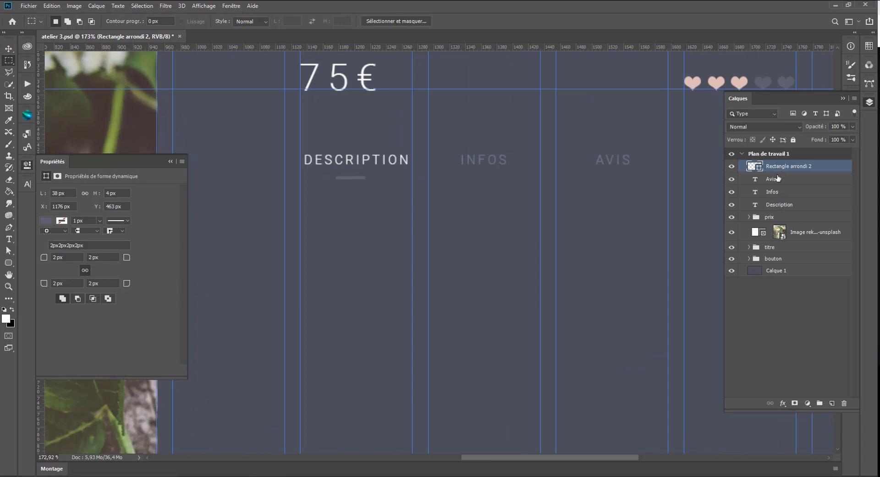
pyautogui.keyDown('ctrl'); pyautogui.click(780, 206); pyautogui.keyUp('ctrl')
pyautogui.click(8, 48)
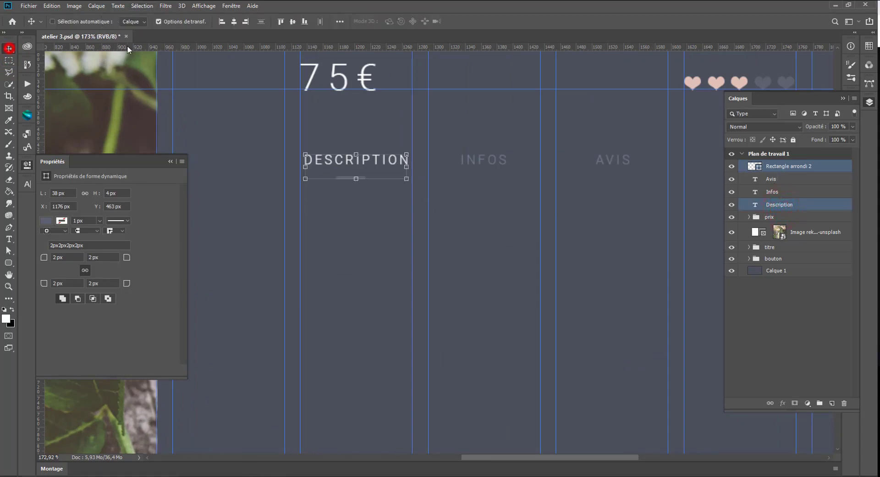
pyautogui.click(238, 22)
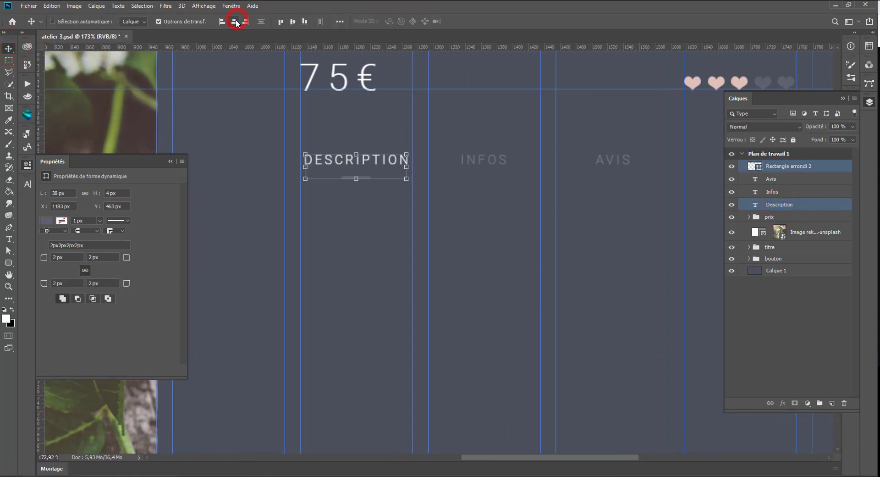
pyautogui.click(8, 60)
# Group the underline bar with the "AVIS", "INFOS" and "DESCRIPTION" text layers and name the group "menus"
pyautogui.scroll(-3, 320, 216)
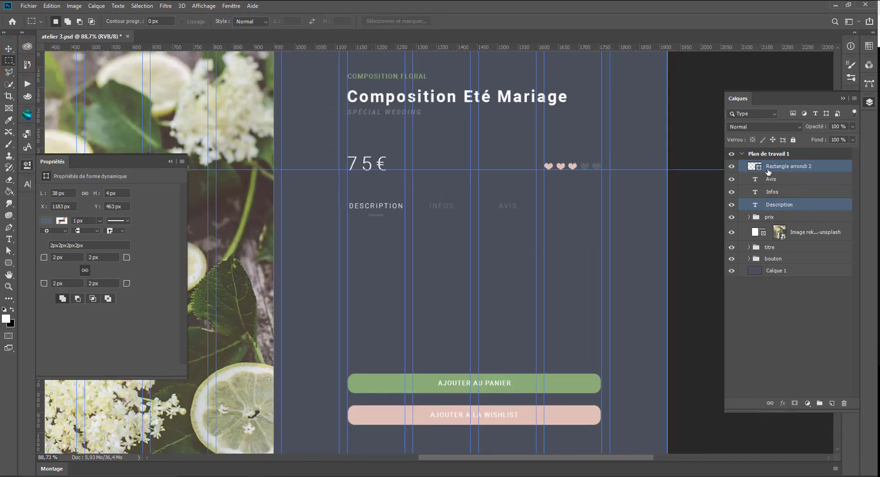
pyautogui.click(766, 168)
pyautogui.keyDown('shift'); pyautogui.click(772, 207); pyautogui.keyUp('shift')
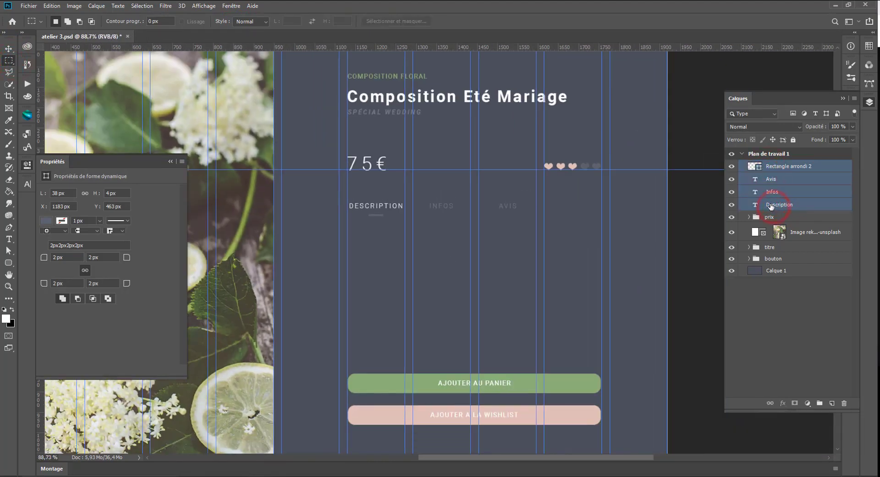
pyautogui.hotkey('ctrl', 'g')
pyautogui.doubleClick(770, 165)
pyautogui.write('menus')
pyautogui.press('Return')
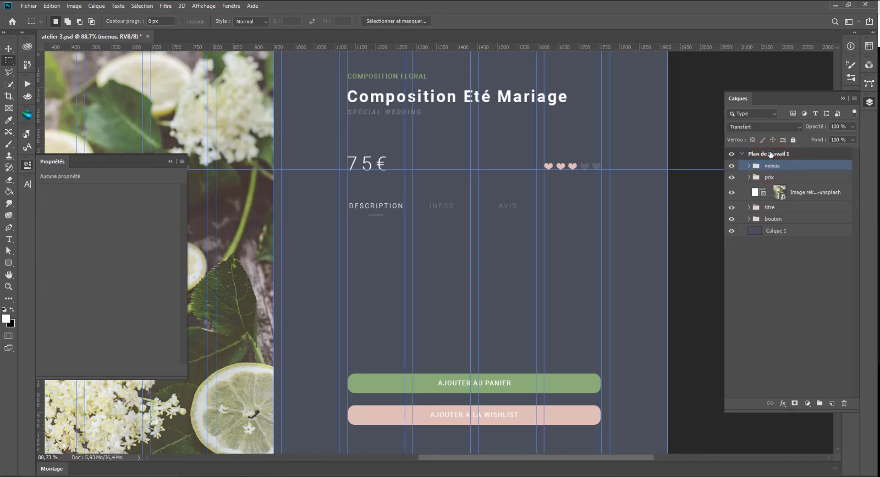
# Add a Lorem ipsum paragraph box below the tabs, as wide as the buttons, and turn off all caps
pyautogui.click(9, 239)
pyautogui.moveTo(348, 241); pyautogui.dragTo(600, 271)
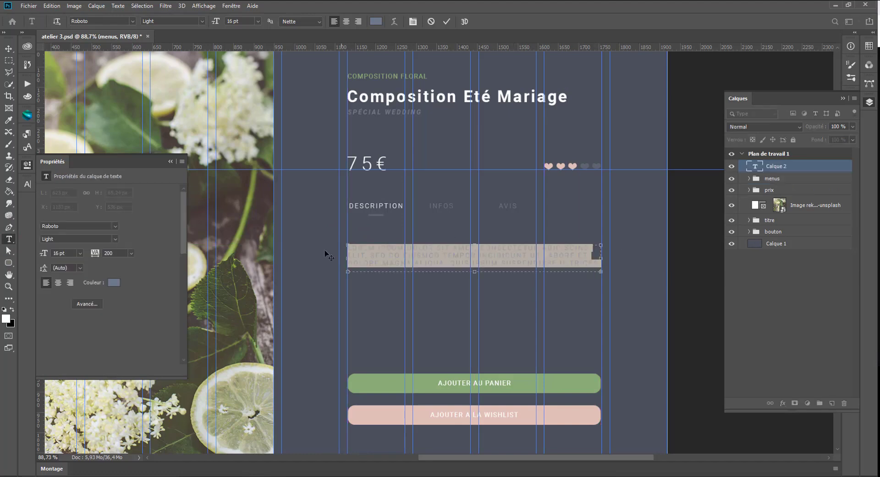
pyautogui.click(27, 184)
pyautogui.click(69, 252)
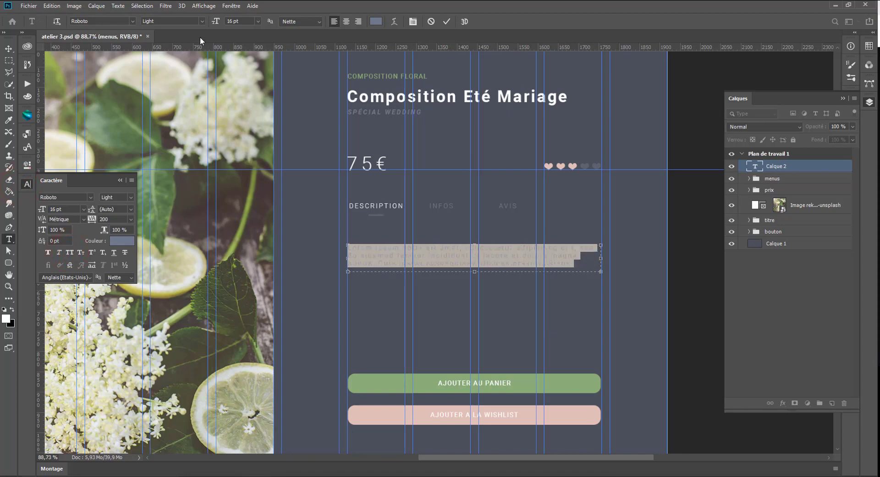
# Set the Lorem ipsum paragraph's font size to 12 pt and its colour to white
pyautogui.click(262, 22)
pyautogui.click(241, 86)
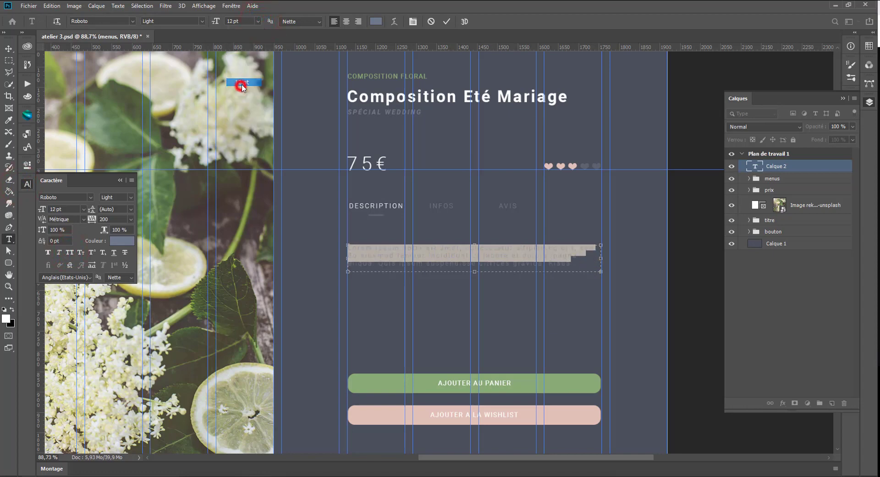
pyautogui.click(122, 241)
pyautogui.moveTo(343, 322); pyautogui.dragTo(311, 284)
pyautogui.click(528, 282)
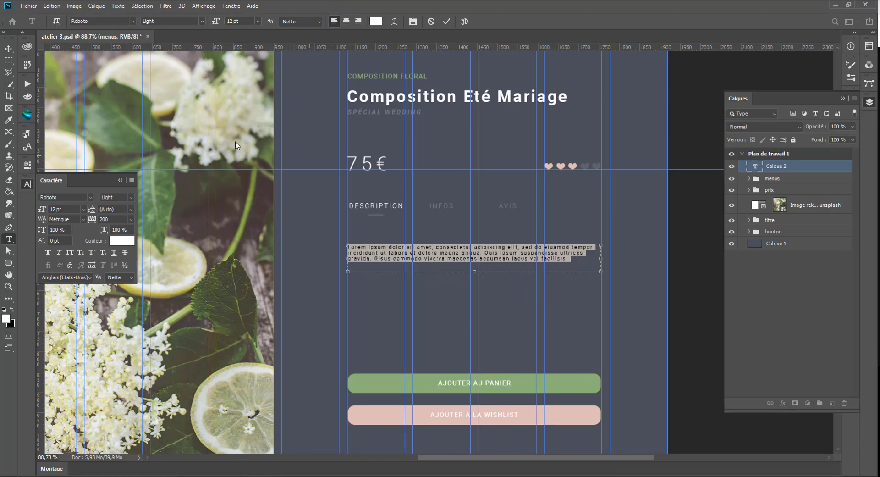
pyautogui.click(9, 58)
# Hide the guides and move the "menus" group slightly down towards the Lorem ipsum paragraph
pyautogui.scroll(-5, 436, 205)
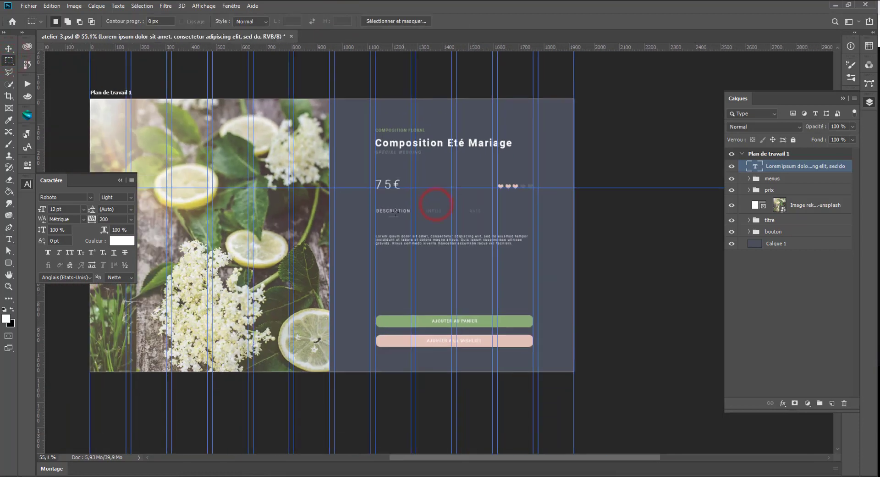
pyautogui.hotkey('ctrl', 'h')
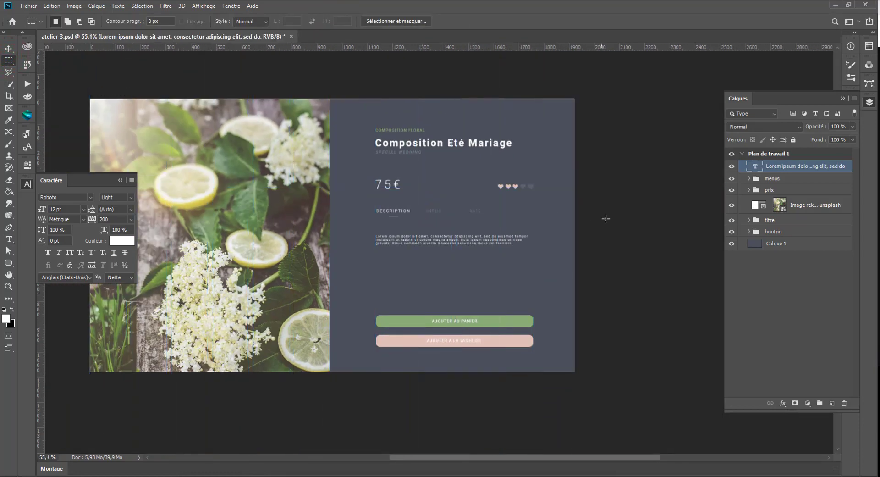
pyautogui.click(784, 178)
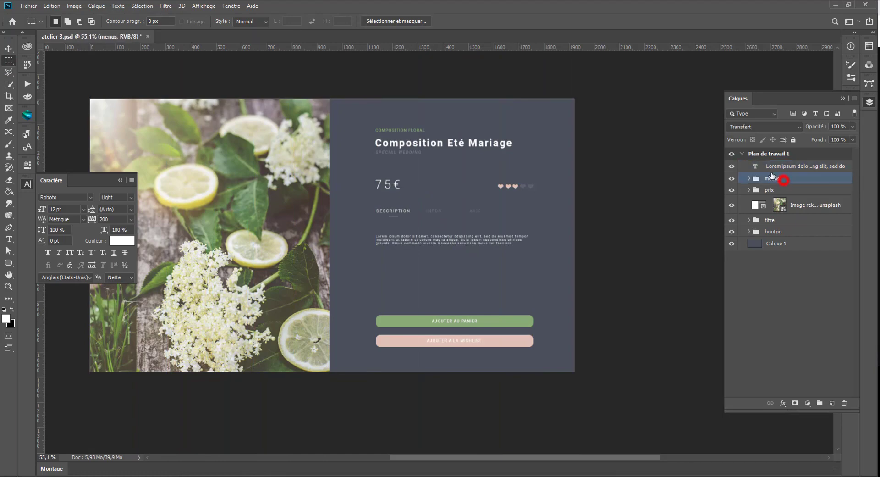
pyautogui.click(8, 48)
pyautogui.moveTo(434, 211); pyautogui.dragTo(434, 215)
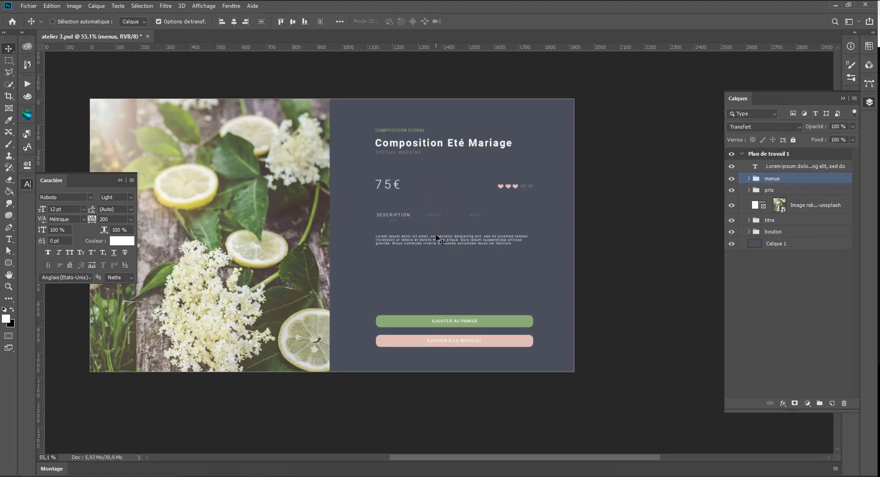
# Move the "bouton" group with both buttons slightly upward and select the Lorem ipsum paragraph
pyautogui.keyDown('ctrl'); pyautogui.click(436, 241); pyautogui.keyUp('ctrl')
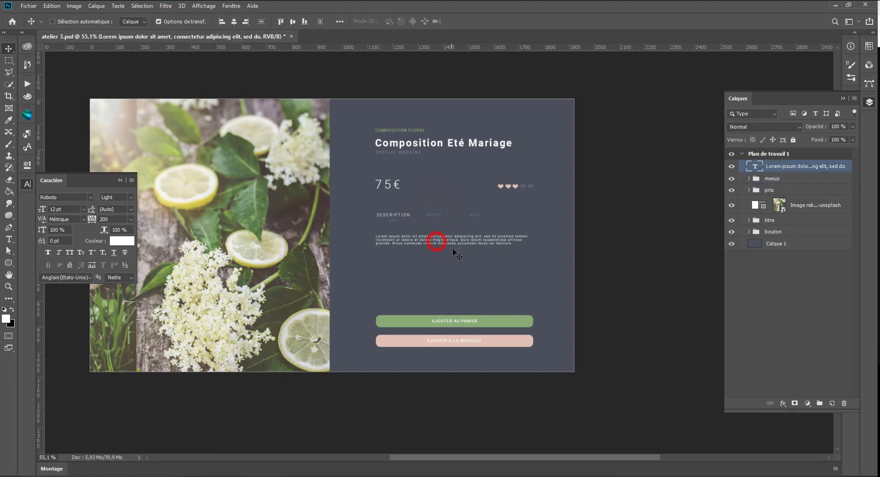
pyautogui.click(773, 221)
pyautogui.click(771, 232)
pyautogui.moveTo(499, 318); pyautogui.dragTo(501, 306)
pyautogui.keyDown('ctrl'); pyautogui.click(478, 238); pyautogui.keyUp('ctrl')
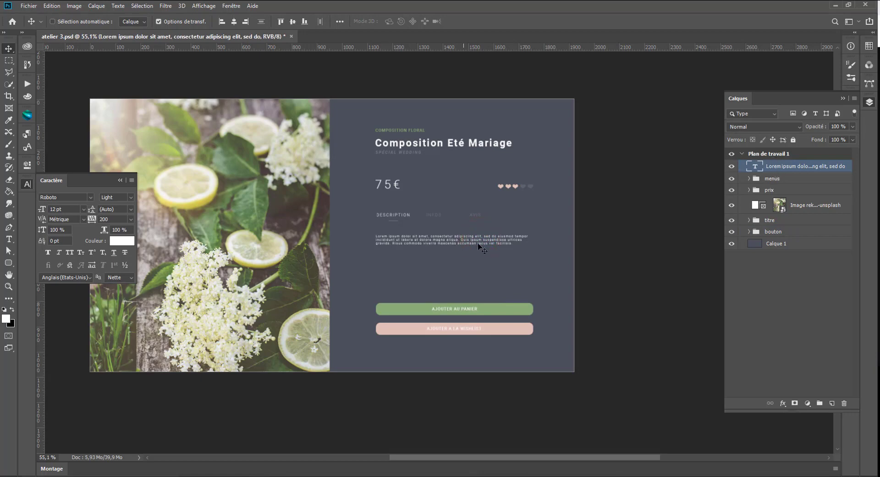
# Move the Lorem ipsum paragraph and "menus" group down together towards the buttons, and move the "prix" group slightly down
pyautogui.keyDown('ctrl'); pyautogui.click(779, 178); pyautogui.keyUp('ctrl')
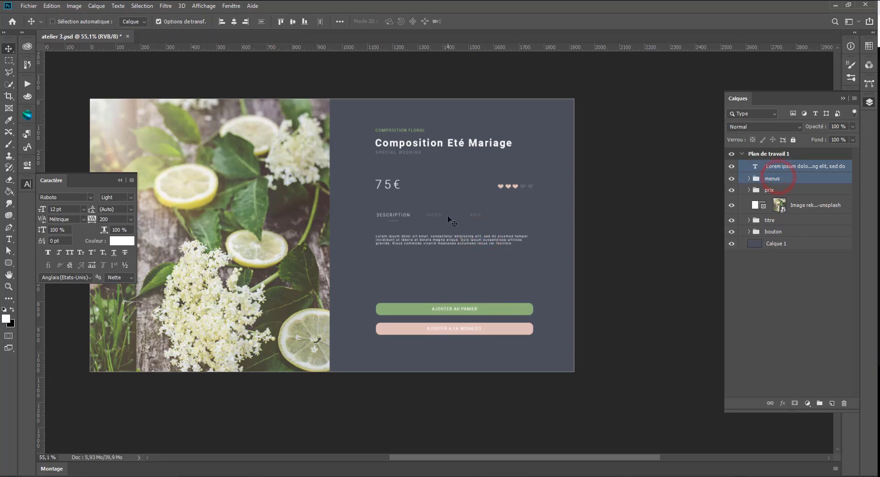
pyautogui.moveTo(435, 218); pyautogui.dragTo(436, 238)
pyautogui.click(767, 192)
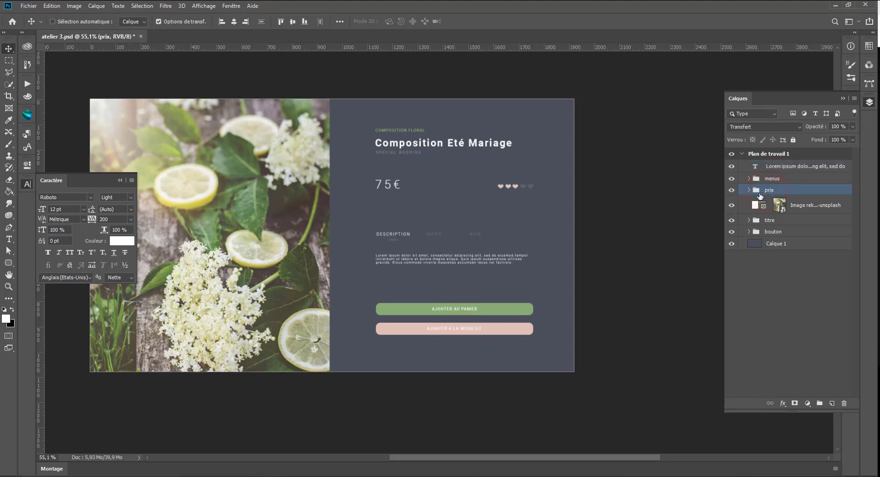
pyautogui.moveTo(394, 187); pyautogui.dragTo(397, 196)
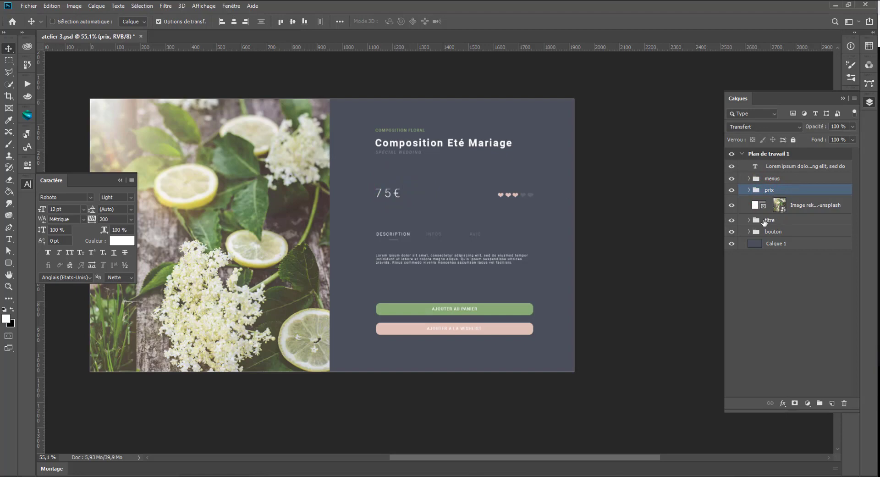
# Move the photo layer directly above Calque 1, and select the Lorem ipsum layer with the menus, prix, titre and bouton groups
pyautogui.moveTo(755, 205); pyautogui.dragTo(756, 238)
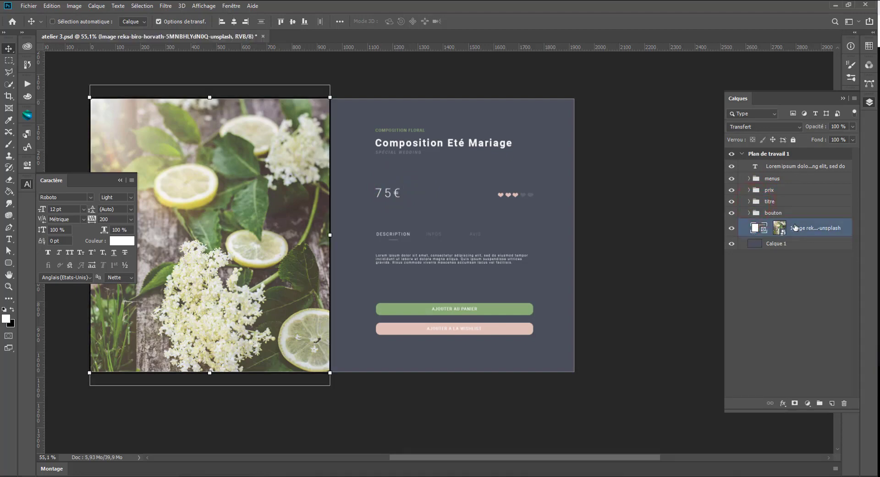
pyautogui.click(775, 214)
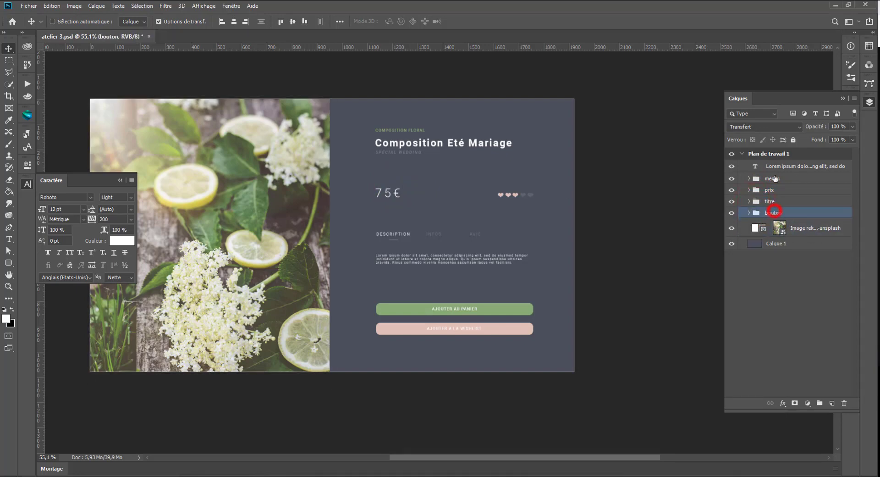
pyautogui.keyDown('shift'); pyautogui.click(779, 166); pyautogui.keyUp('shift')
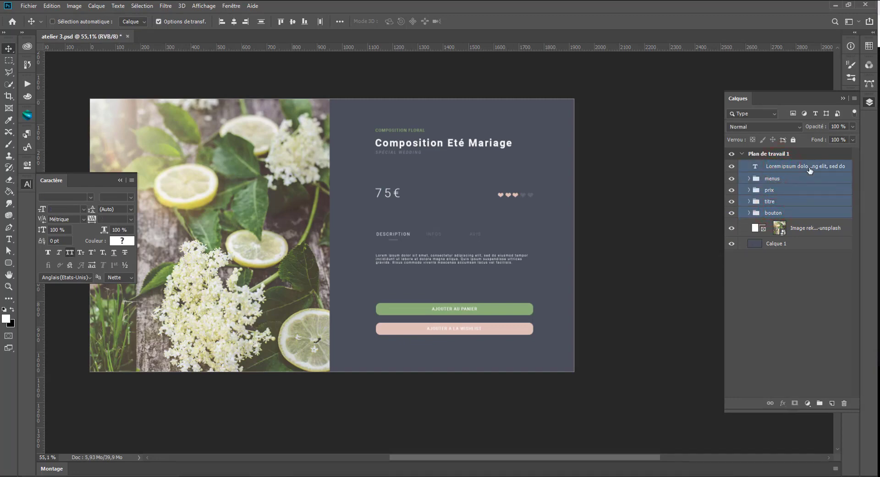
# Check what each selected layer and group contains by briefly hiding and showing titre, prix, menus, the Lorem ipsum text and bouton
pyautogui.click(731, 201)
pyautogui.click(732, 202)
pyautogui.click(731, 190)
pyautogui.click(731, 190)
pyautogui.click(732, 179)
pyautogui.click(732, 179)
pyautogui.click(731, 166)
pyautogui.click(731, 167)
pyautogui.click(732, 212)
pyautogui.click(731, 213)
# Distribute the vertical spacing evenly between the selected paragraph and the four groups
pyautogui.click(338, 21)
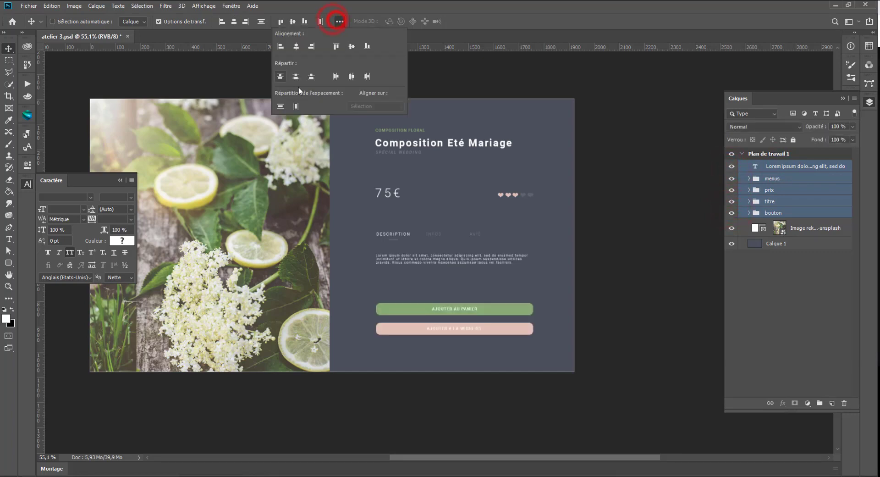
pyautogui.click(280, 106)
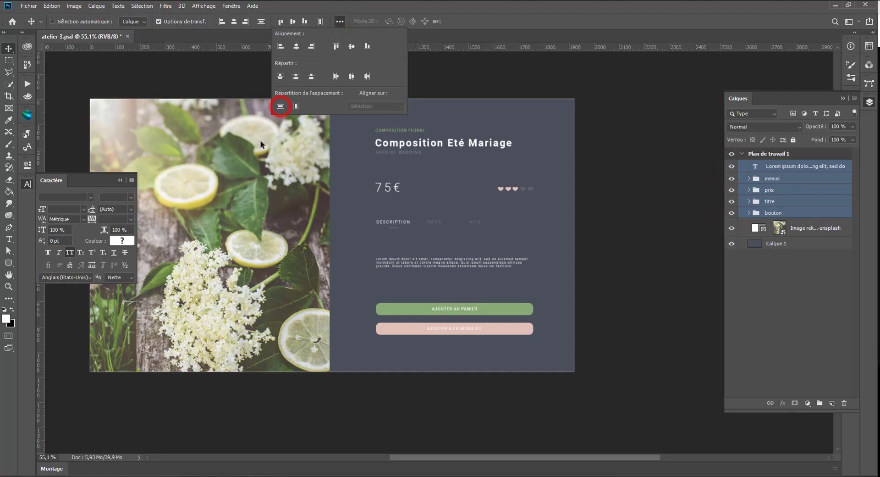
pyautogui.click(9, 60)
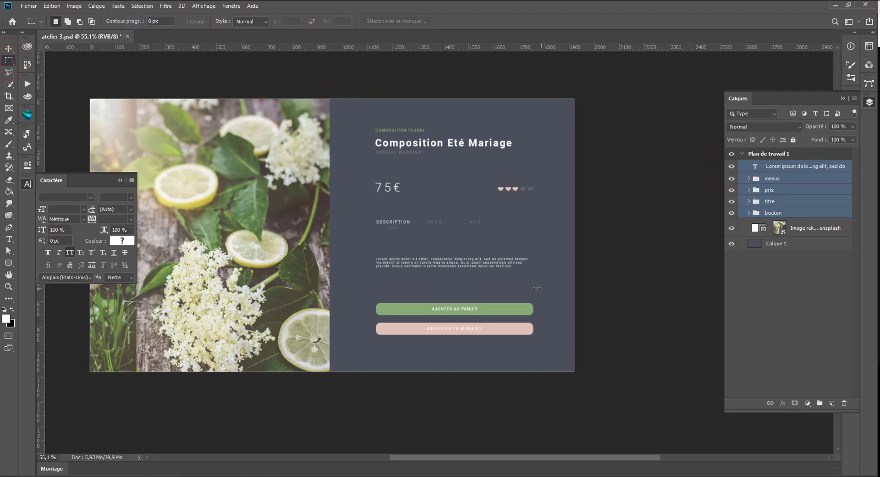
# Align the left edges of the selected paragraph and groups, and check them against the guides before hiding the guides again
pyautogui.click(9, 48)
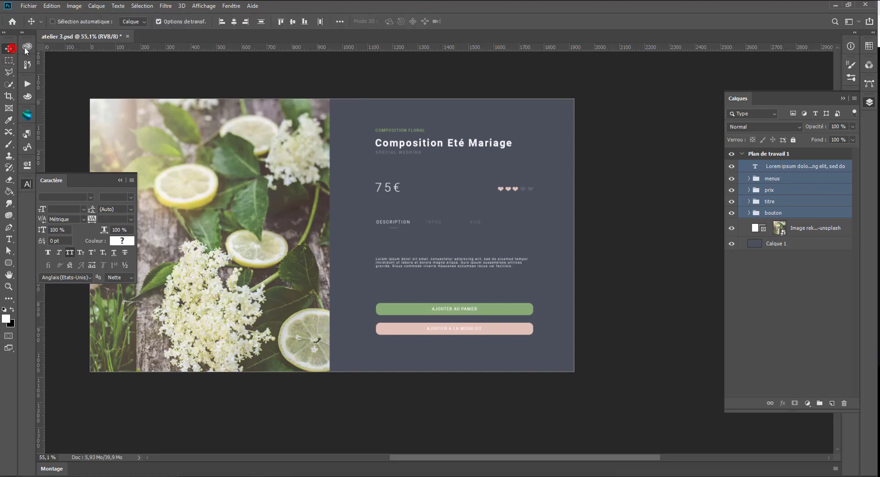
pyautogui.click(221, 21)
pyautogui.hotkey('ctrl', 'h')
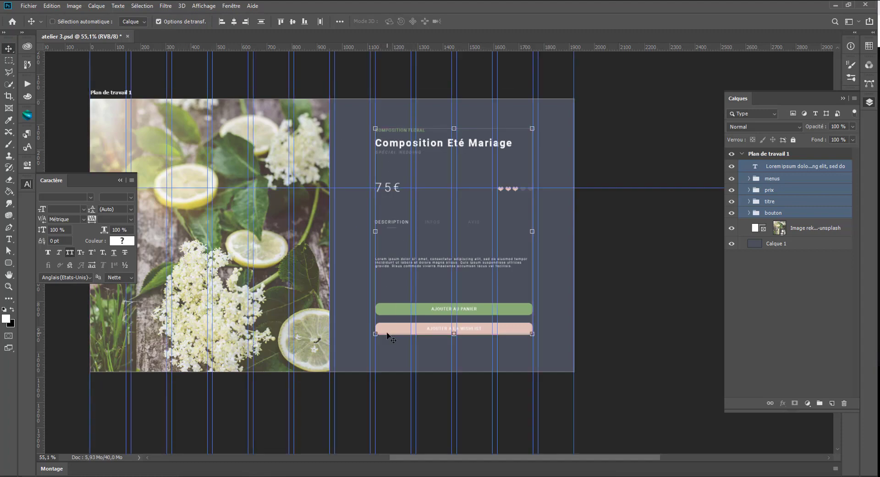
pyautogui.click(9, 60)
pyautogui.click(7, 48)
pyautogui.hotkey('ctrl', 'h')
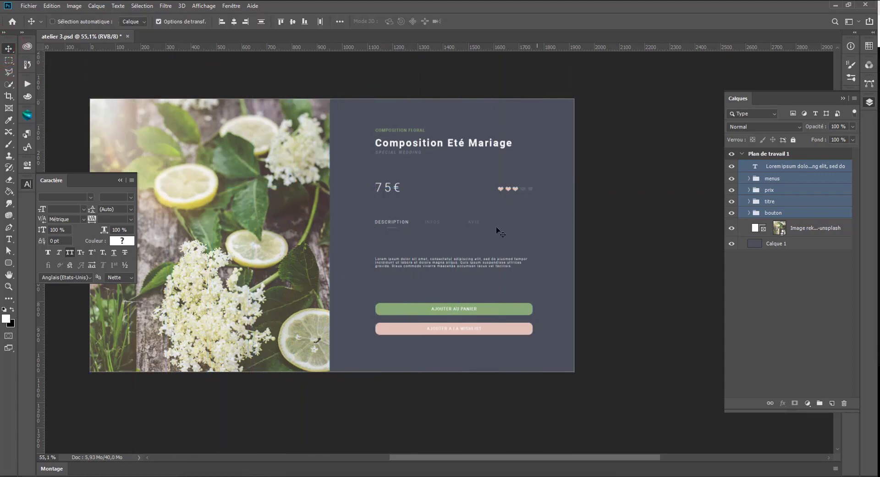
# Select all of the Lorem ipsum text and dock the Paragraph panel beside the Character panel
pyautogui.click(9, 238)
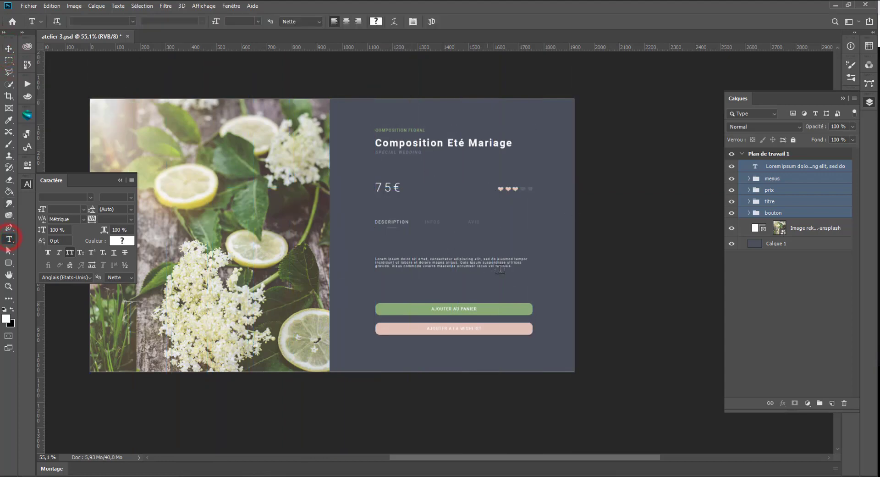
pyautogui.click(509, 265)
pyautogui.hotkey('ctrl', 'a')
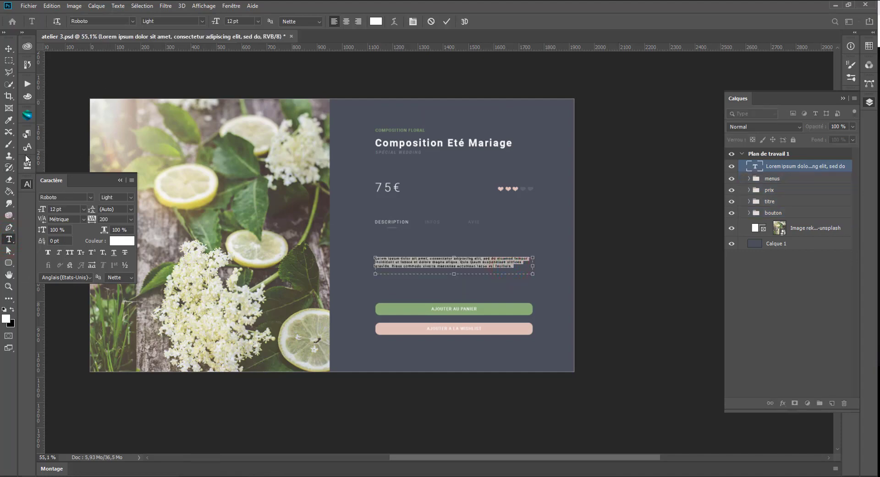
pyautogui.click(131, 179)
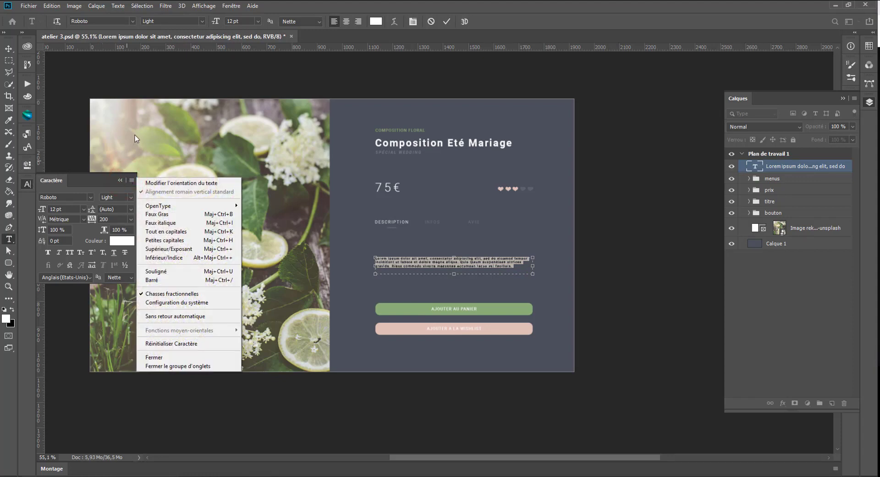
pyautogui.click(231, 6)
pyautogui.click(231, 6)
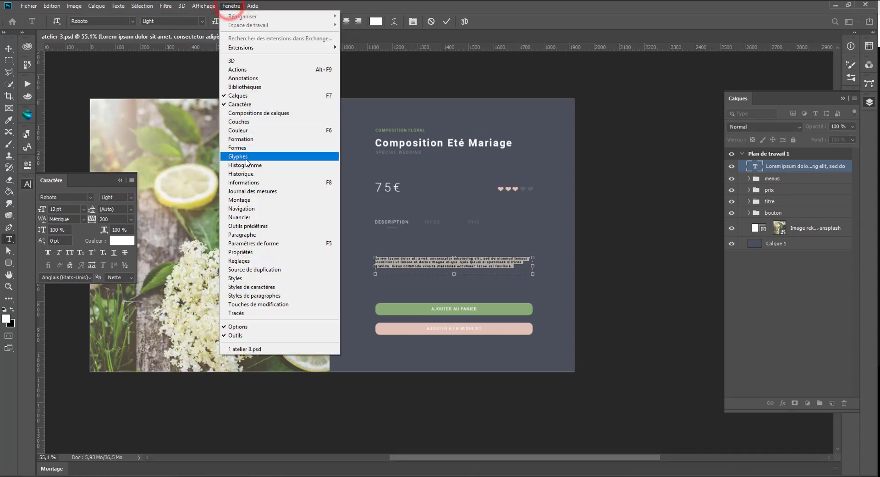
pyautogui.click(247, 234)
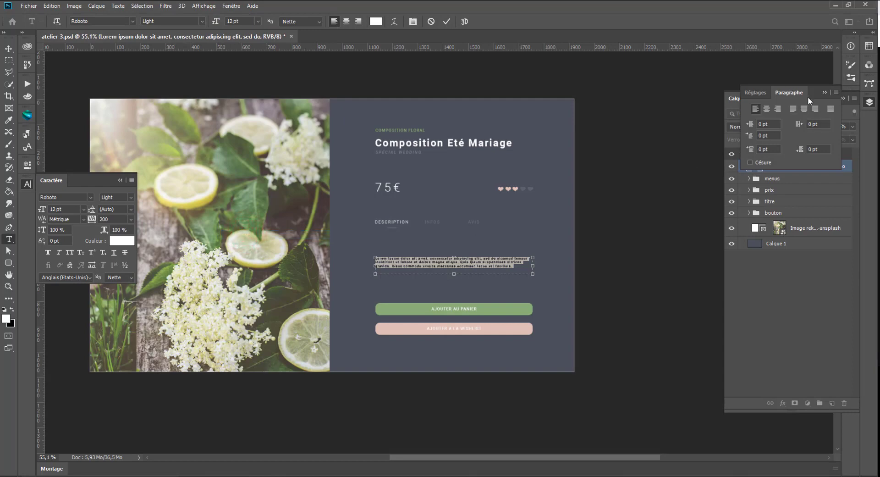
pyautogui.moveTo(757, 92); pyautogui.dragTo(32, 199)
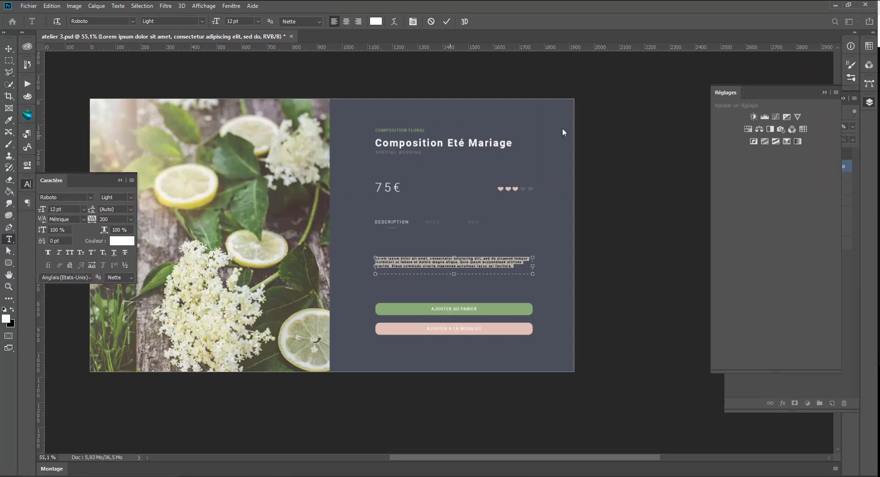
pyautogui.click(826, 92)
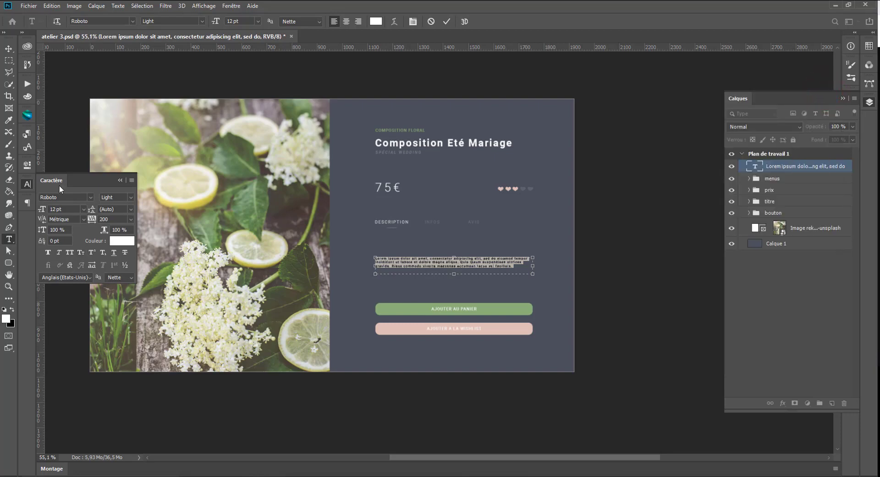
# Justify the Lorem ipsum paragraph with its last line aligned left
pyautogui.click(26, 202)
pyautogui.click(89, 215)
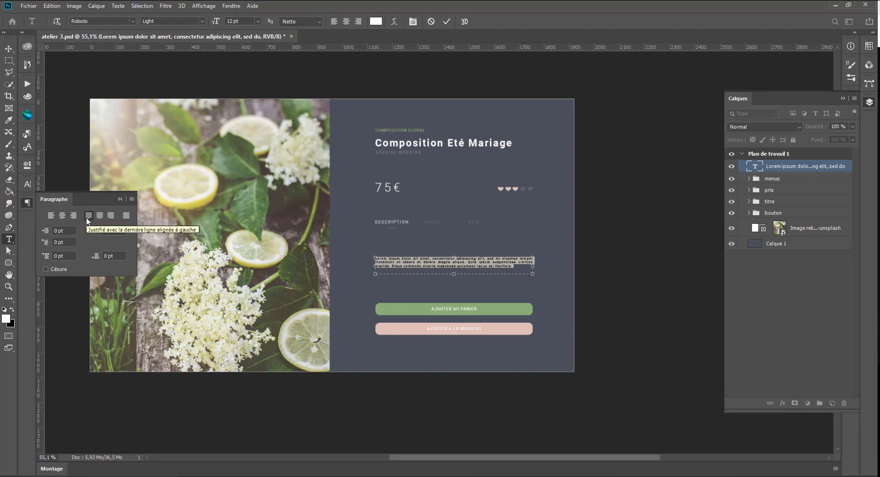
pyautogui.scroll(3, 565, 267)
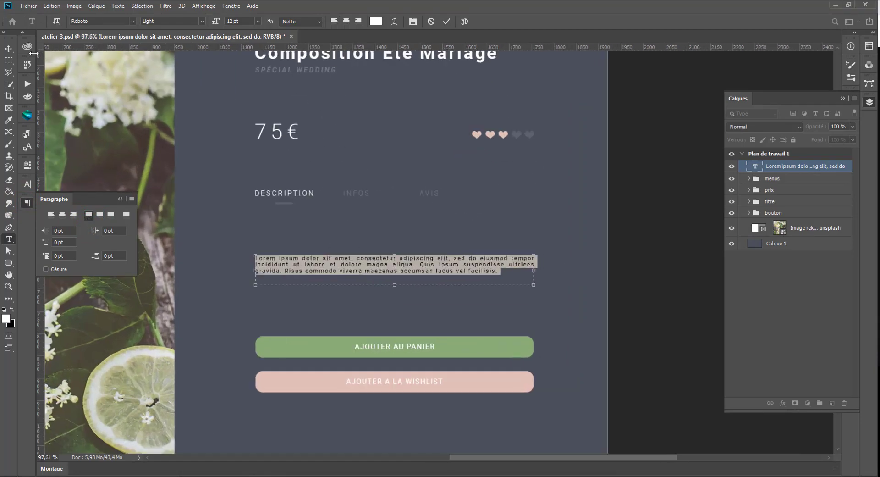
pyautogui.click(8, 60)
# Set the Lorem ipsum paragraph's font size to 14 pt
pyautogui.scroll(-2, 261, 247)
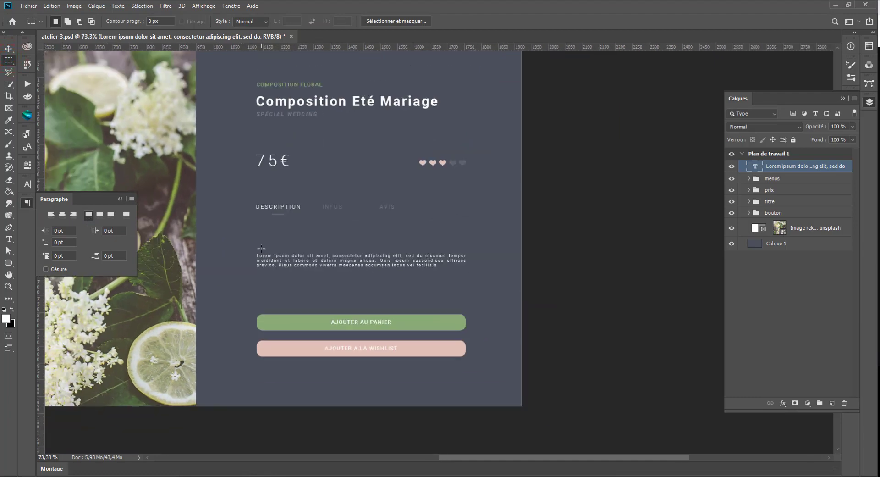
pyautogui.scroll(-2, 261, 247)
pyautogui.scroll(1, 270, 250)
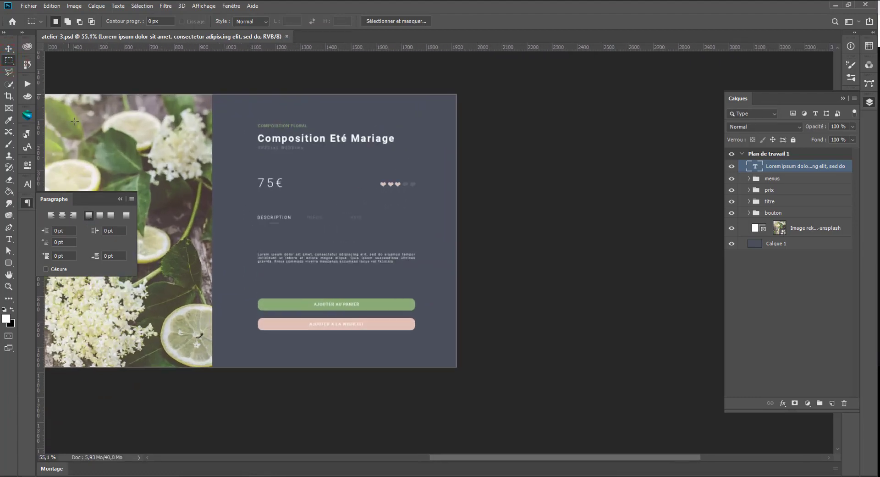
pyautogui.scroll(-1, 274, 250)
pyautogui.moveTo(294, 253); pyautogui.dragTo(368, 253)
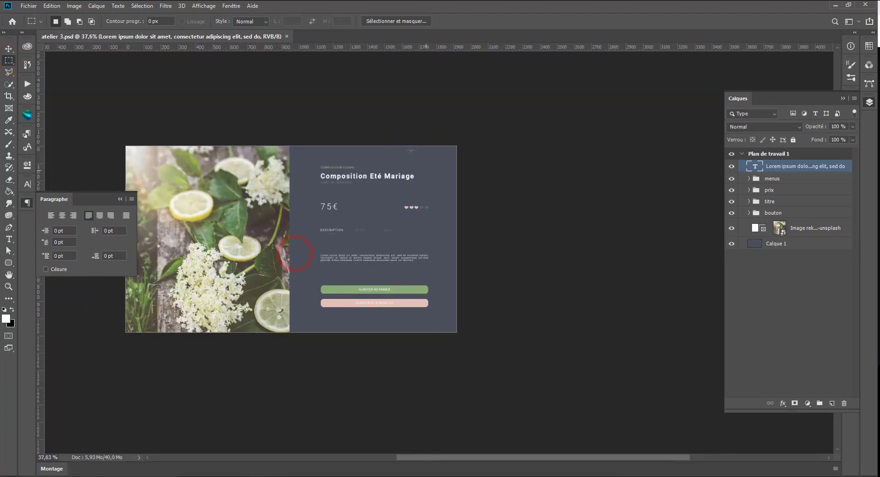
pyautogui.scroll(2, 343, 288)
pyautogui.press('t')
pyautogui.tripleClick(367, 243)
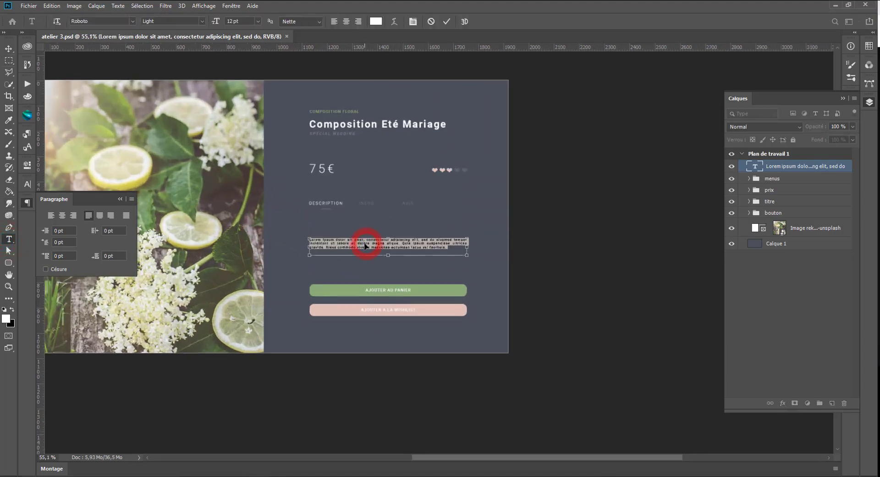
pyautogui.click(256, 21)
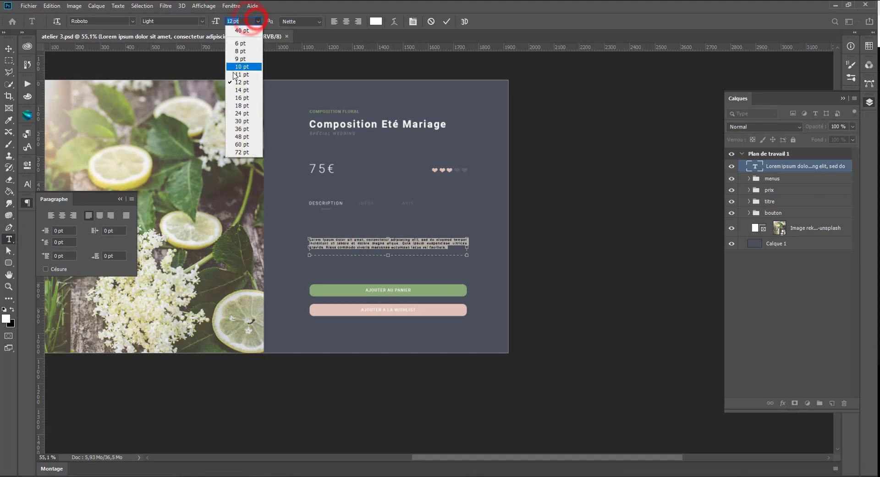
pyautogui.click(235, 89)
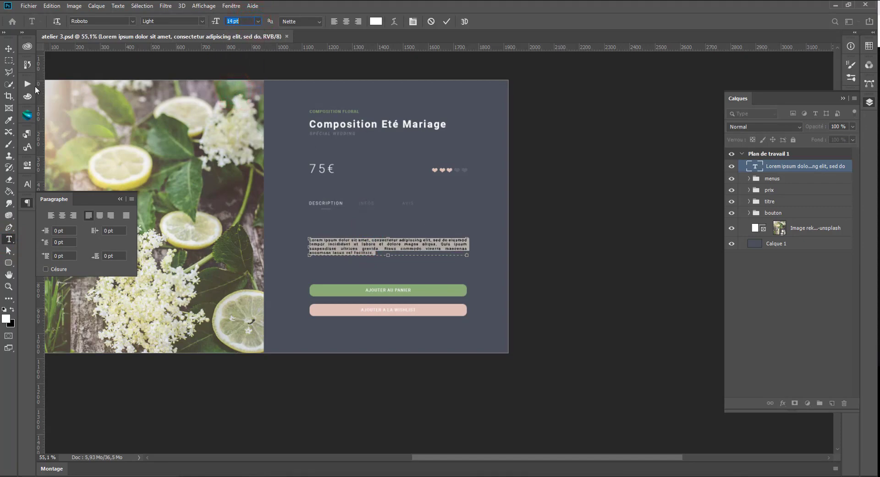
pyautogui.click(8, 48)
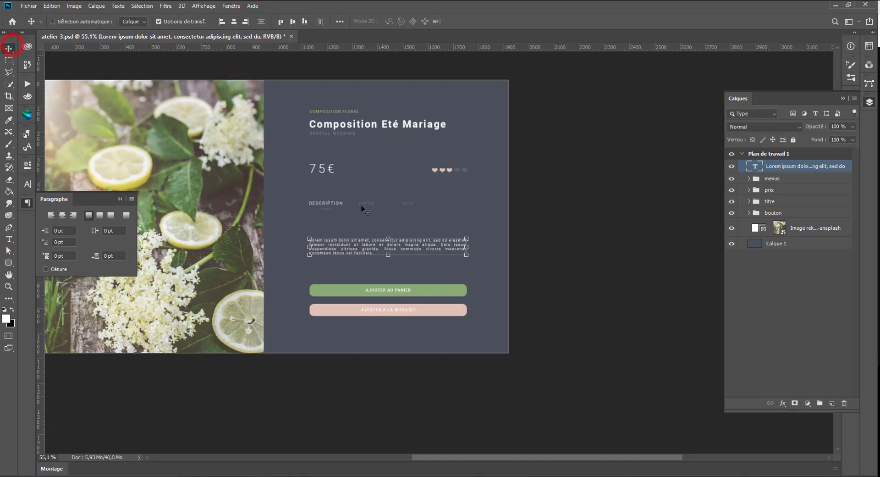
# Show the guides and try to scale up the "menus" group towards the buttons' right edge, and undo the scaling
pyautogui.click(778, 182)
pyautogui.hotkey('ctrl', 'h')
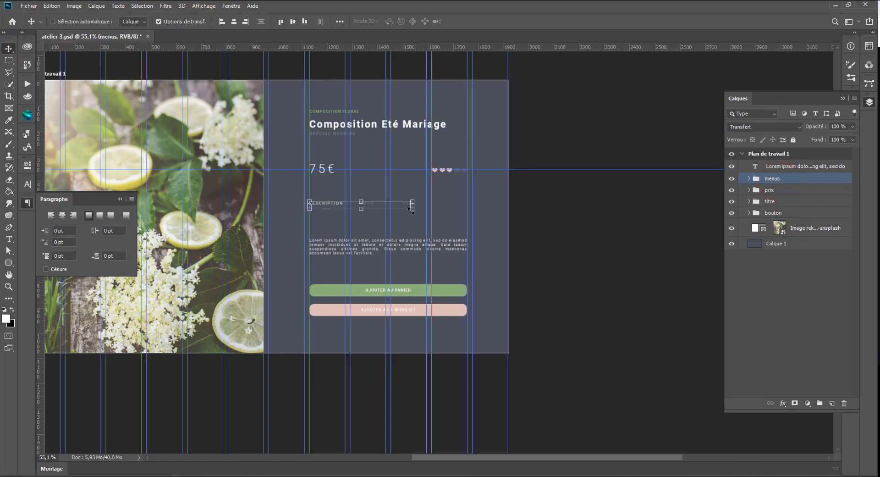
pyautogui.moveTo(413, 209); pyautogui.dragTo(458, 214)
pyautogui.press('Return')
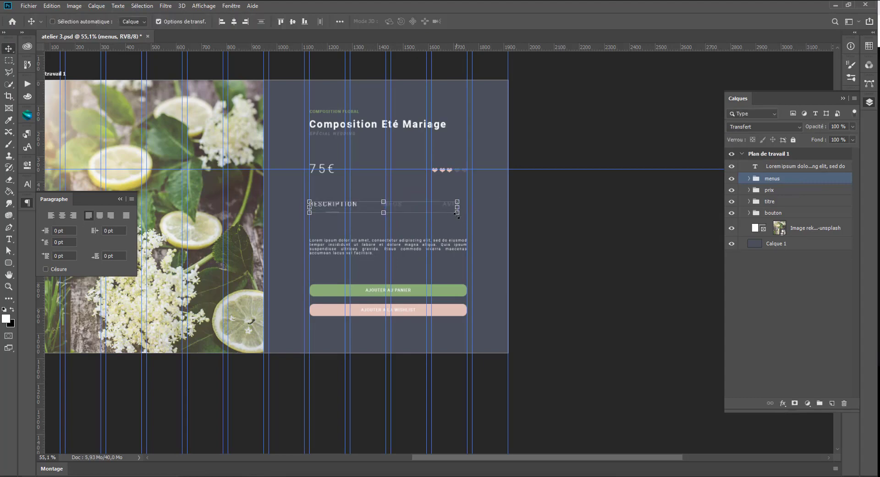
pyautogui.hotkey('ctrl', 'z')
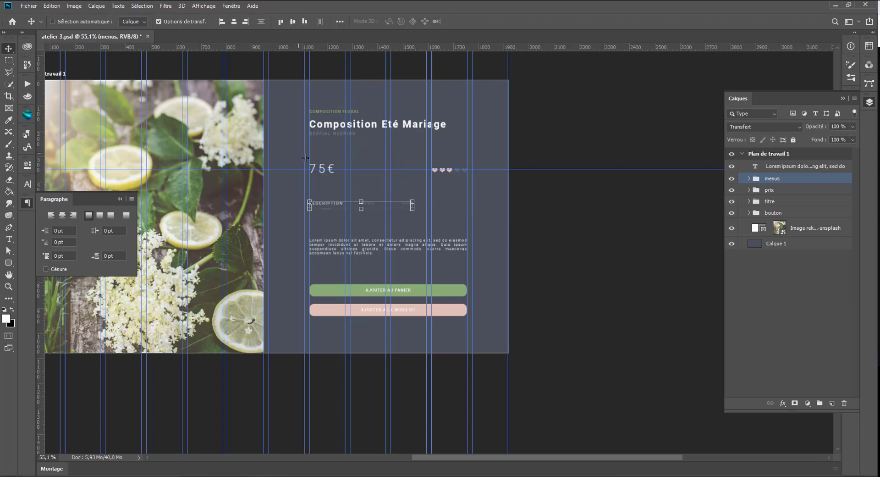
pyautogui.click(9, 60)
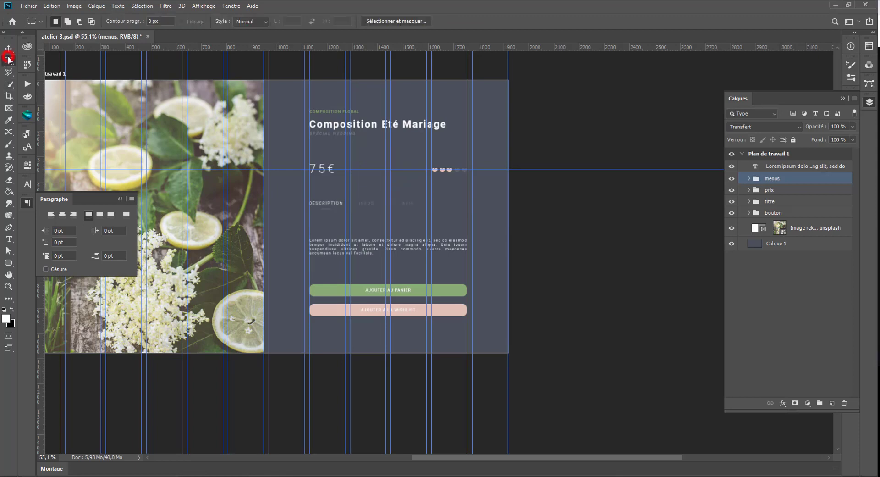
# Set the "Description" tab text to the Roboto Regular font style
pyautogui.click(8, 238)
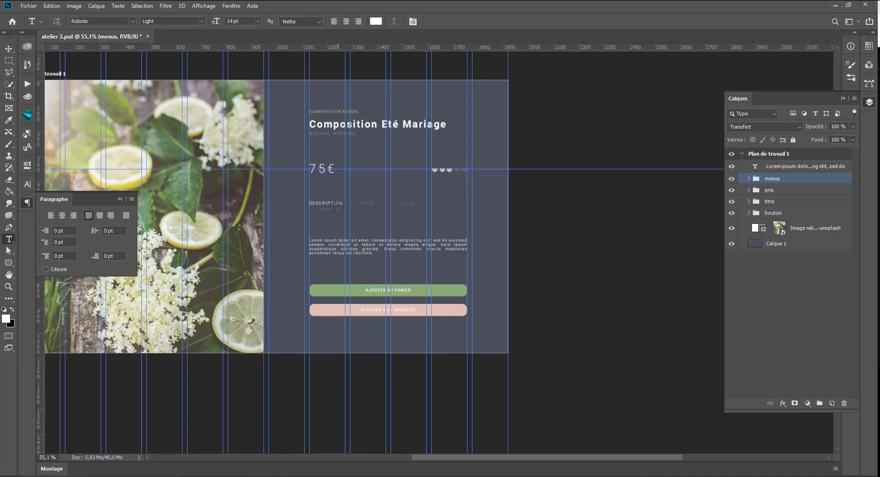
pyautogui.doubleClick(335, 202)
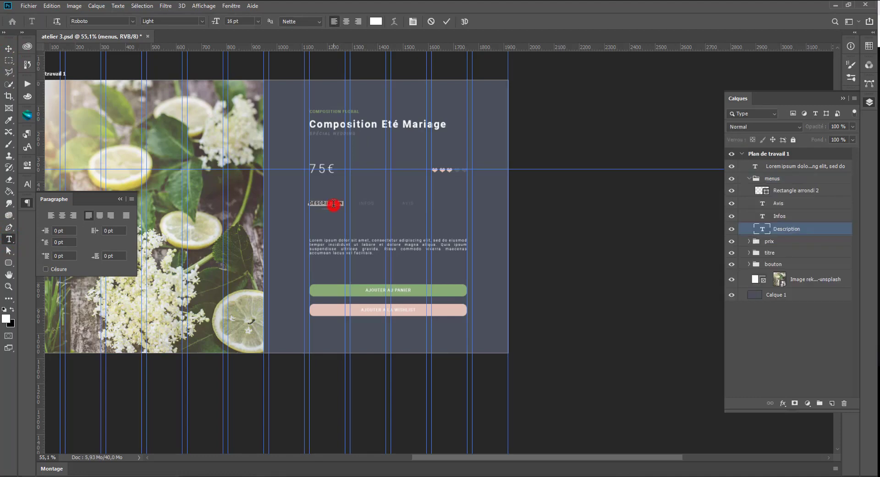
pyautogui.click(200, 21)
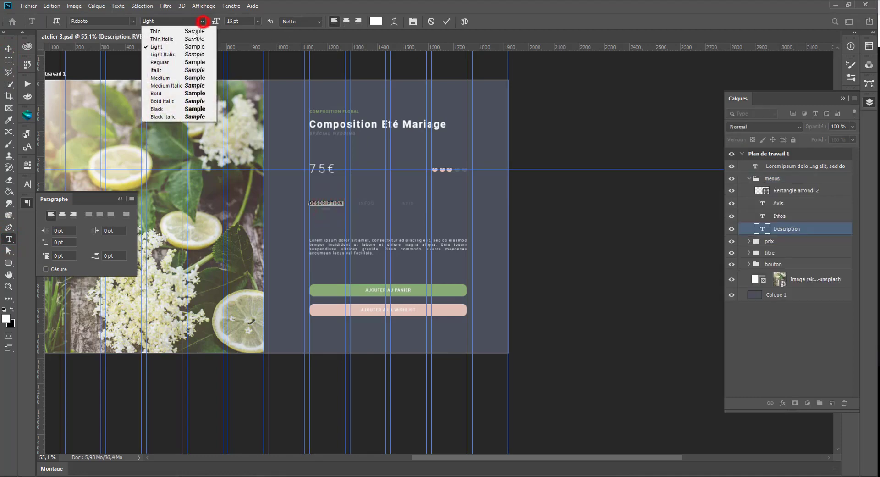
pyautogui.click(163, 63)
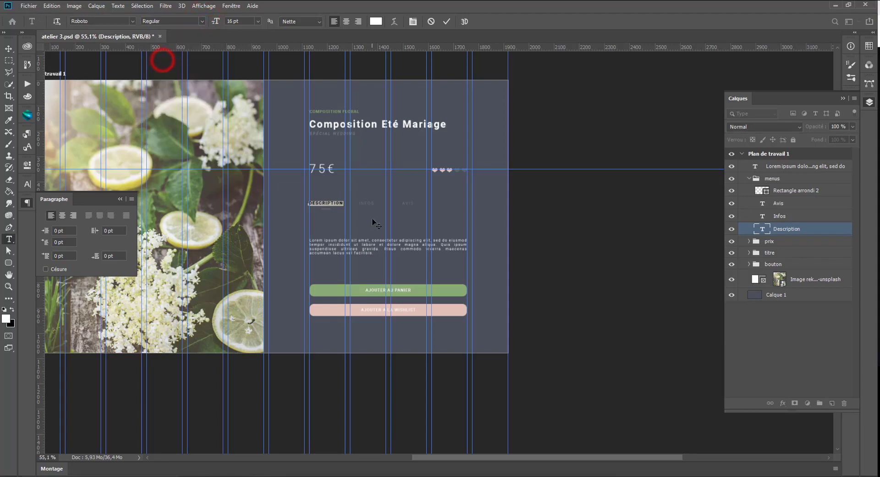
pyautogui.click(360, 200)
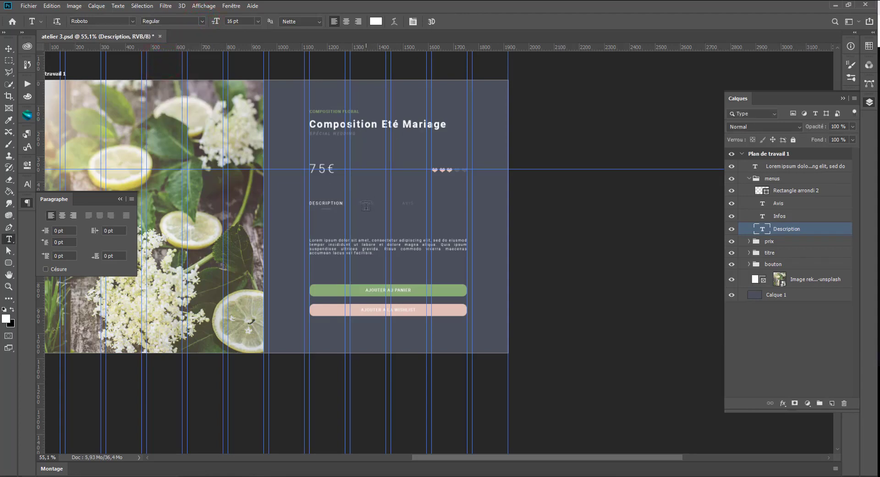
# Set the "Infos" and "Avis" tab texts together to the Roboto Regular font style
pyautogui.doubleClick(368, 204)
pyautogui.click(781, 204)
pyautogui.keyDown('shift'); pyautogui.click(782, 218); pyautogui.keyUp('shift')
pyautogui.click(201, 21)
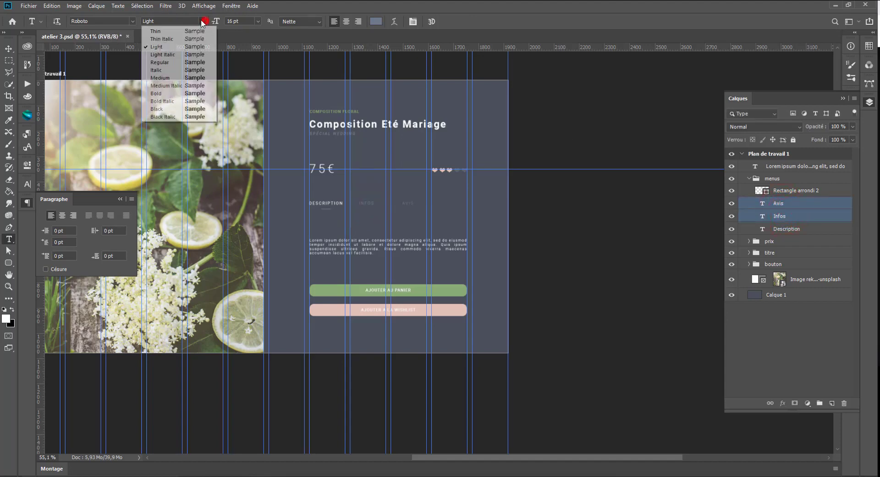
pyautogui.click(156, 70)
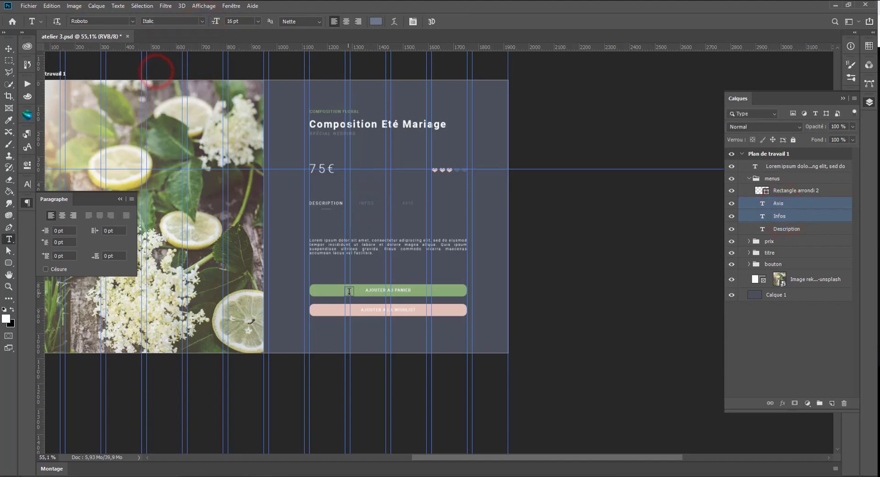
pyautogui.click(201, 23)
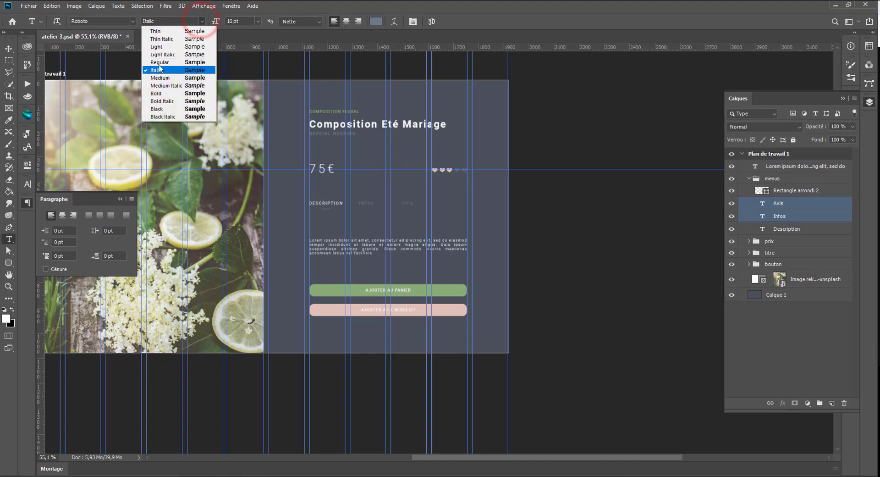
pyautogui.click(159, 64)
pyautogui.click(8, 60)
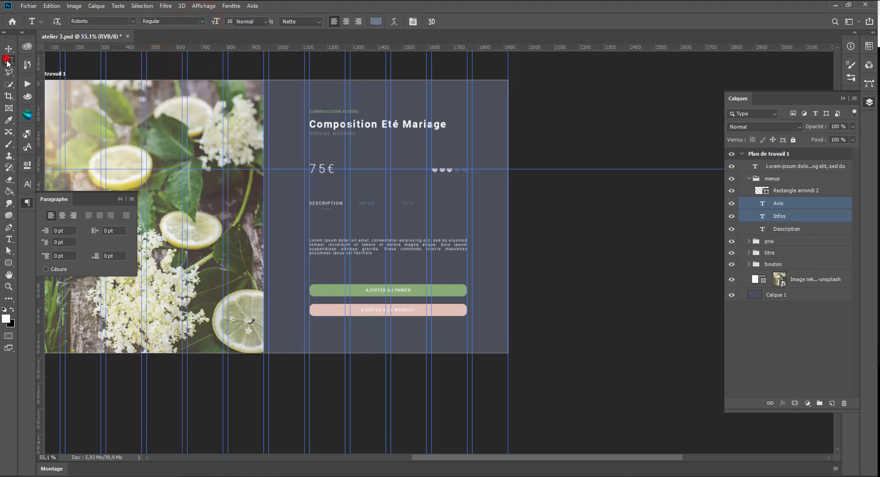
# Group all the artboard's layers, from the Lorem ipsum text to Calque 1, and name the group "final"
pyautogui.scroll(-2, 369, 265)
pyautogui.scroll(1, 369, 265)
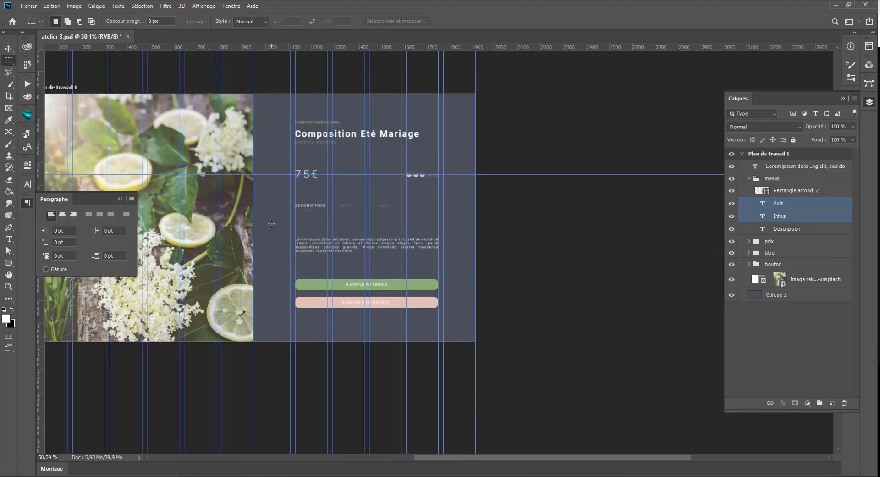
pyautogui.moveTo(267, 257); pyautogui.dragTo(339, 261)
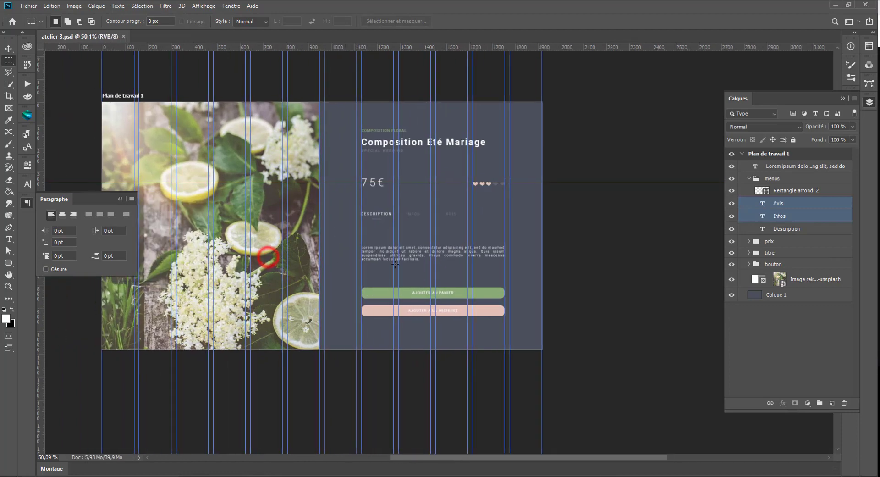
pyautogui.click(795, 166)
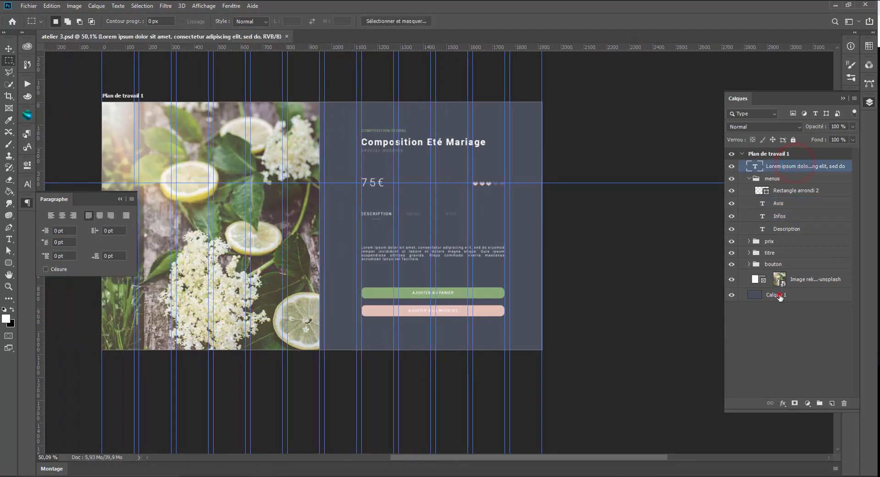
pyautogui.keyDown('shift'); pyautogui.click(780, 296); pyautogui.keyUp('shift')
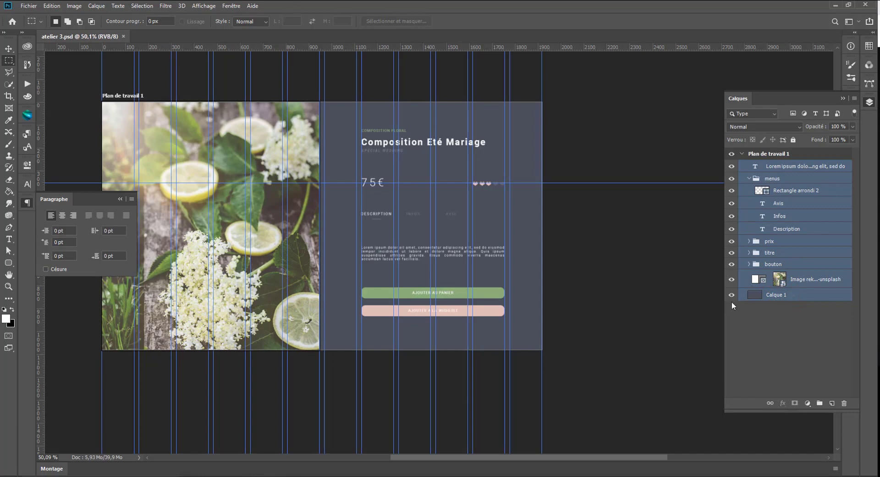
pyautogui.hotkey('ctrl', 'g')
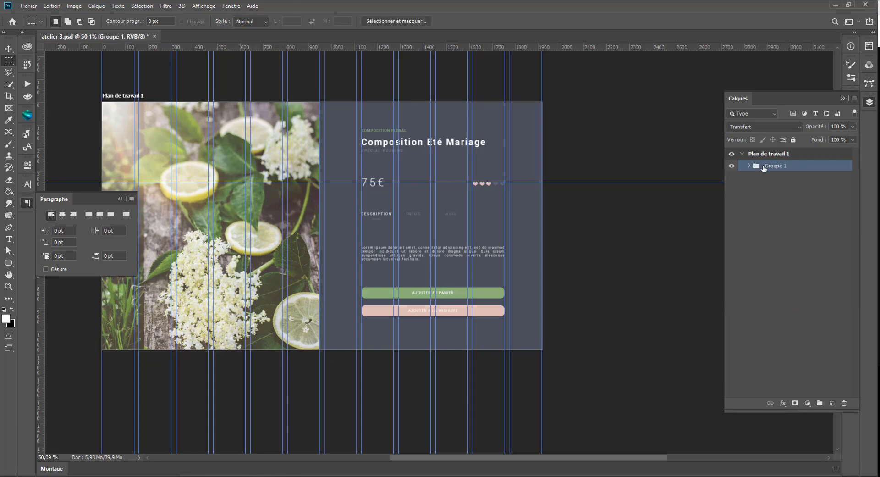
pyautogui.doubleClick(779, 165)
pyautogui.write('fi')
pyautogui.press('Return')
# Scale the "final" group down about its center to about 83%, leaving a margin all around on the artboard
pyautogui.click(8, 48)
pyautogui.moveTo(542, 100); pyautogui.dragTo(499, 109)
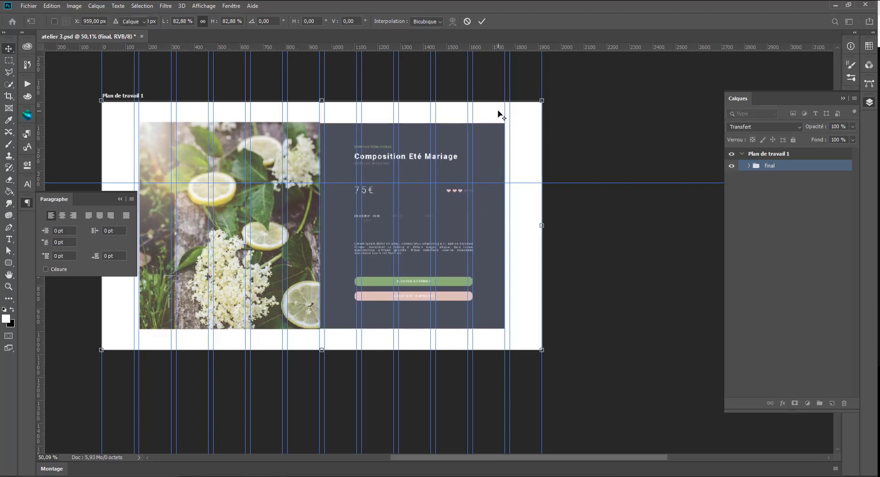
pyautogui.press('Return')
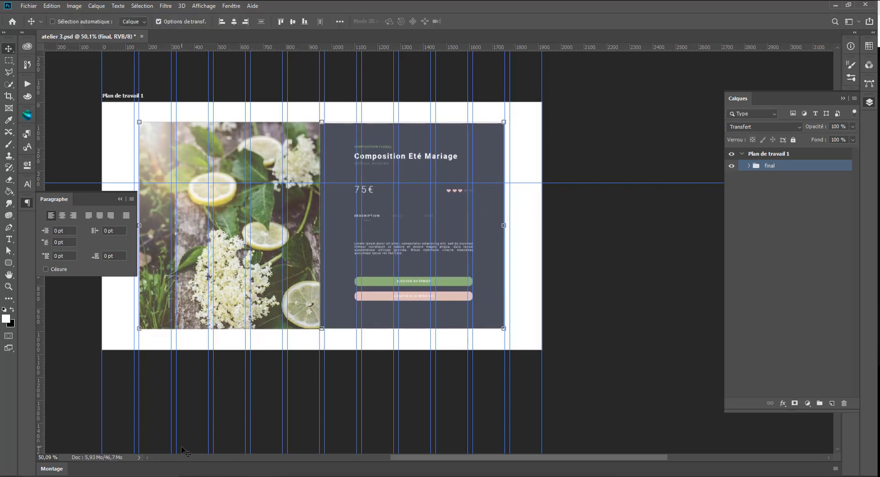
# Place the lemon and flower photo file on the artboard and enlarge it from its center to cover the artboard's full width
pyautogui.click(209, 476)
pyautogui.moveTo(310, 111); pyautogui.dragTo(277, 351)
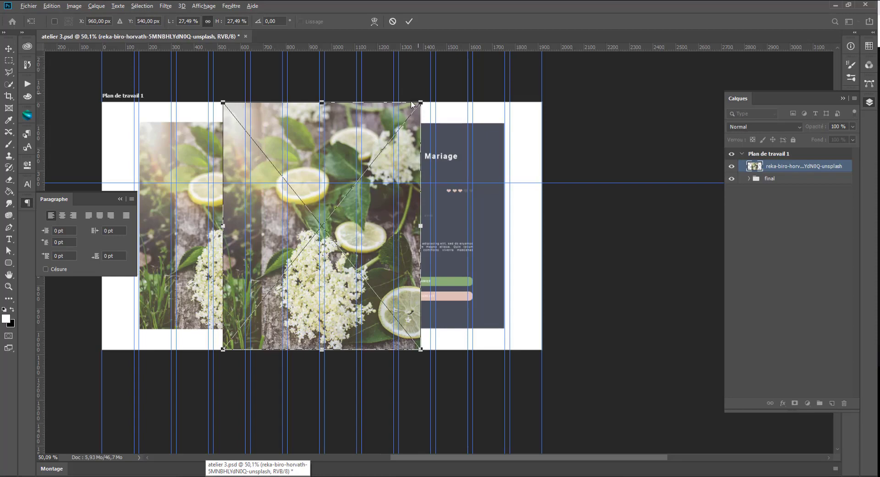
pyautogui.moveTo(420, 101); pyautogui.dragTo(544, 69)
pyautogui.press('Return')
pyautogui.press('Return')
# Move the placed photo's layer below the "final" group and reposition the photo so it fills the artboard's background
pyautogui.moveTo(791, 170); pyautogui.dragTo(755, 172)
pyautogui.scroll(-3, 342, 339)
pyautogui.scroll(2, 346, 337)
pyautogui.scroll(-2, 381, 335)
pyautogui.moveTo(576, 395); pyautogui.dragTo(587, 302)
pyautogui.moveTo(501, 191); pyautogui.dragTo(527, 261)
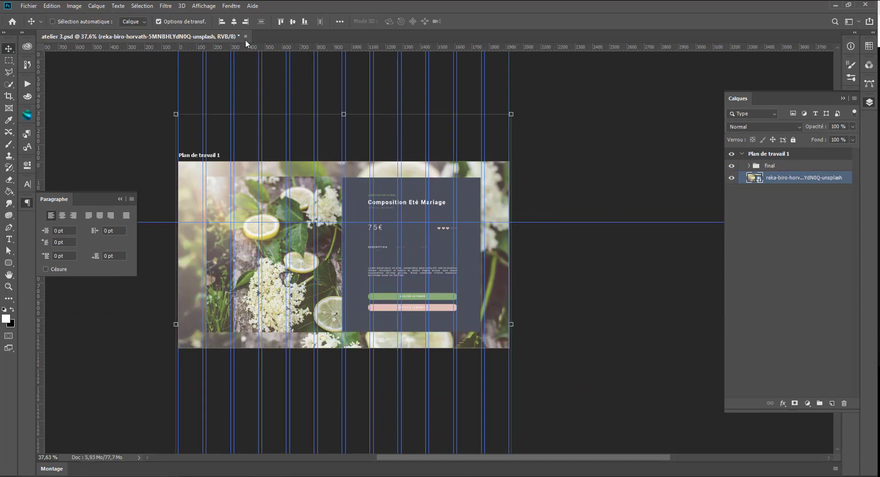
# Apply a Field Blur (Flou de profondeur de champ) of 42 px to the background photo
pyautogui.click(172, 6)
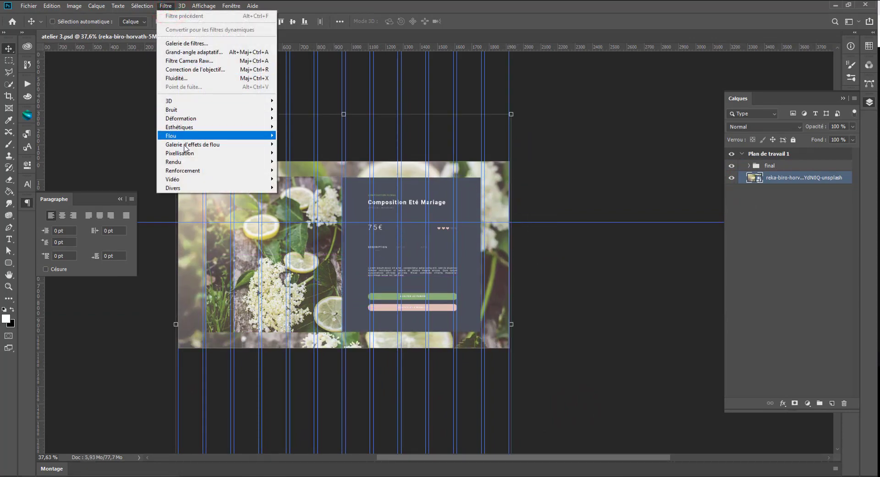
pyautogui.moveTo(185, 147)
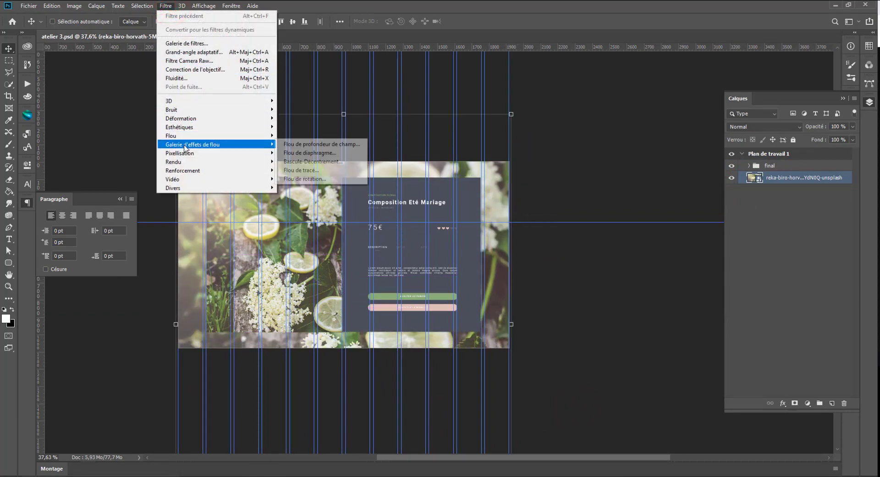
pyautogui.click(321, 143)
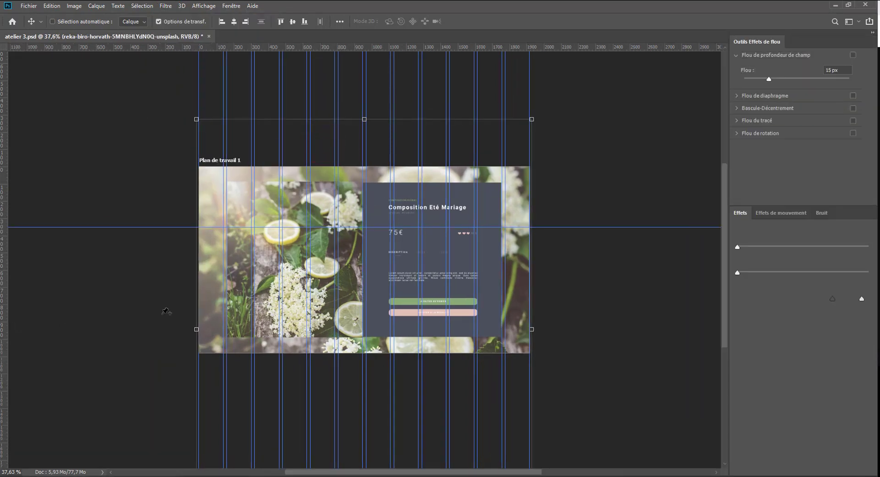
pyautogui.moveTo(372, 264); pyautogui.dragTo(360, 269)
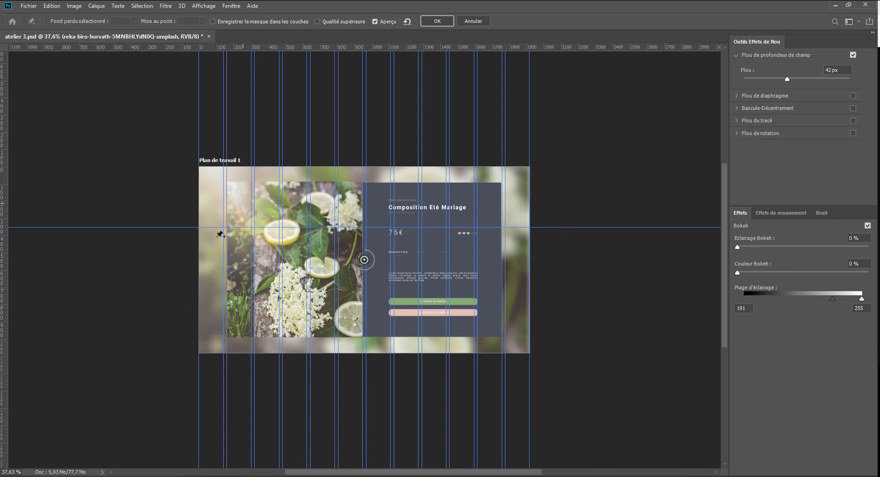
pyautogui.click(440, 21)
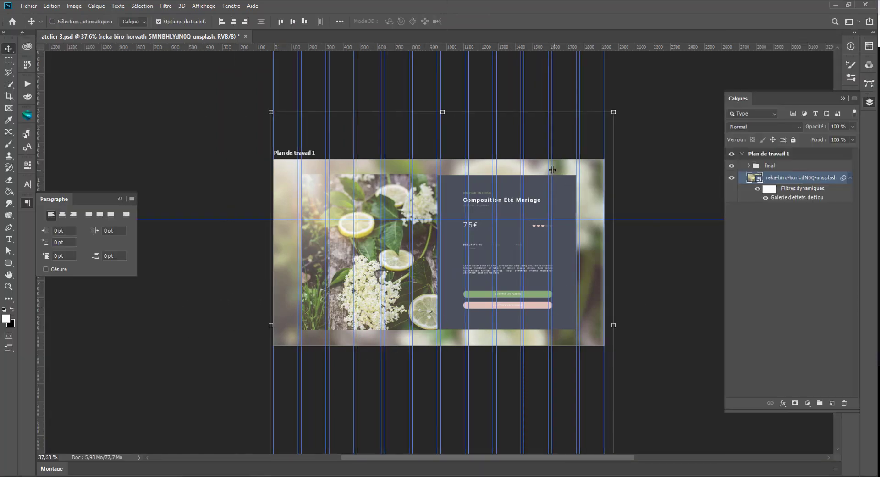
# Hide the guides and examine the complete mockup over its blurred background
pyautogui.click(7, 61)
pyautogui.hotkey('ctrl', 'h')
pyautogui.scroll(1, 466, 309)
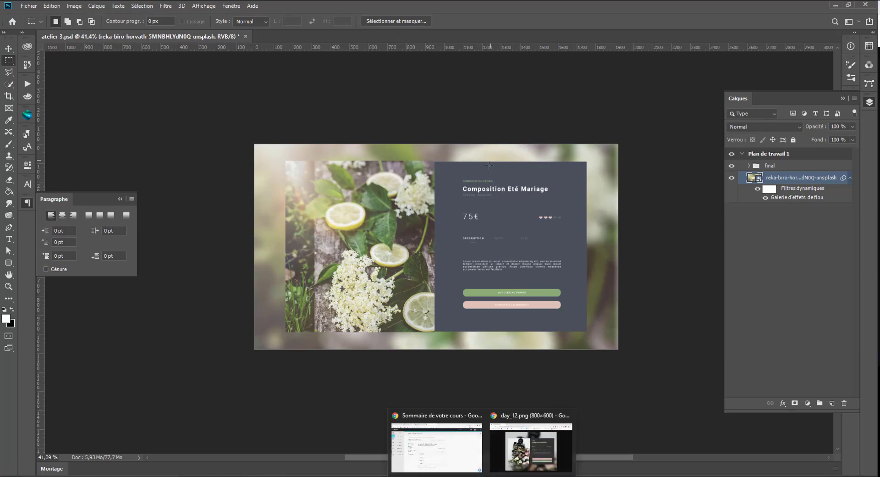
pyautogui.scroll(3, 456, 227)
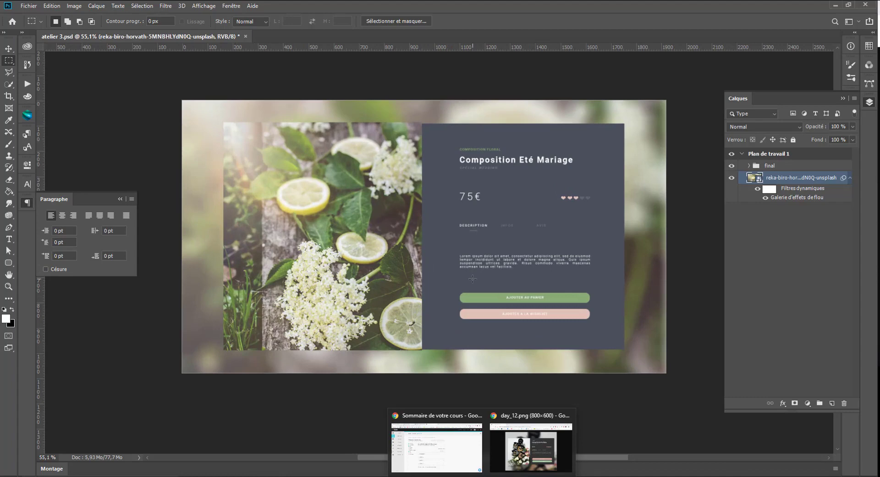
# Show the guides again, and save the document with the "final" group selected
pyautogui.click(8, 48)
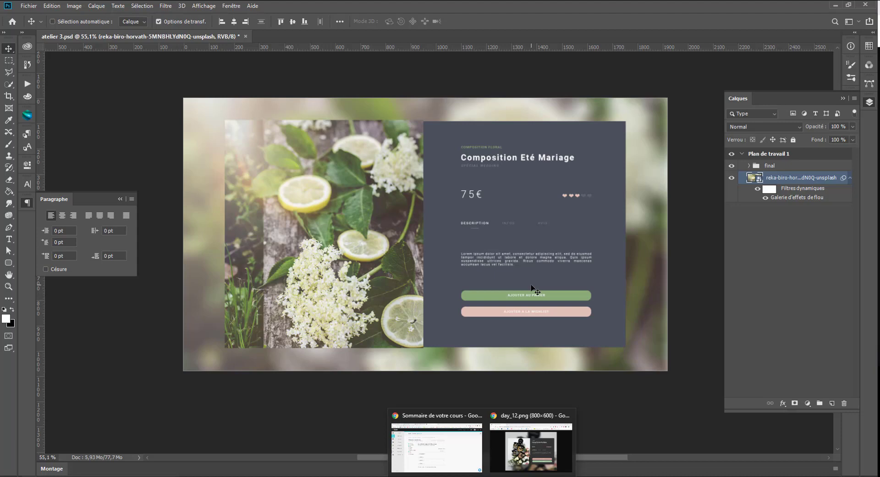
pyautogui.hotkey('ctrl', 'h')
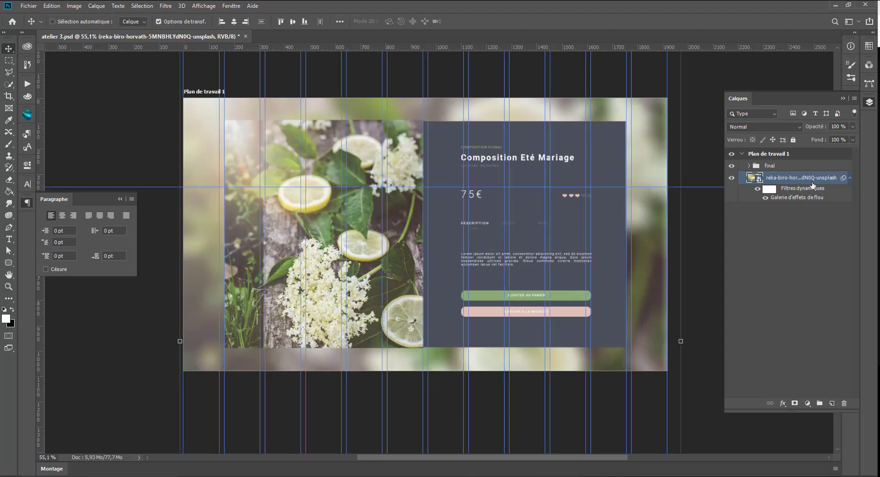
pyautogui.click(752, 167)
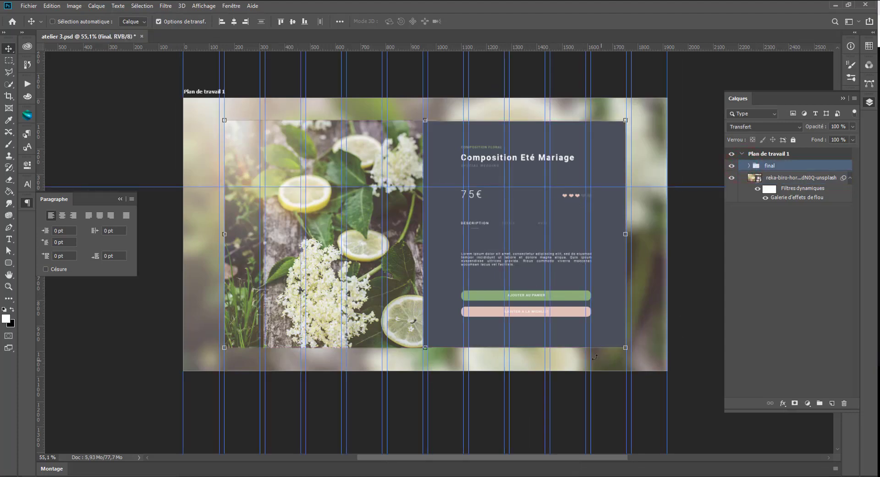
pyautogui.hotkey('ctrl', 's')
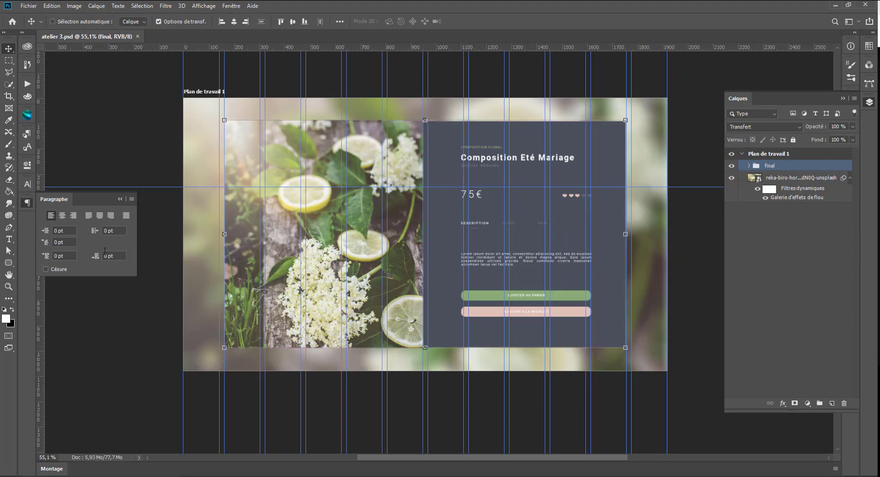